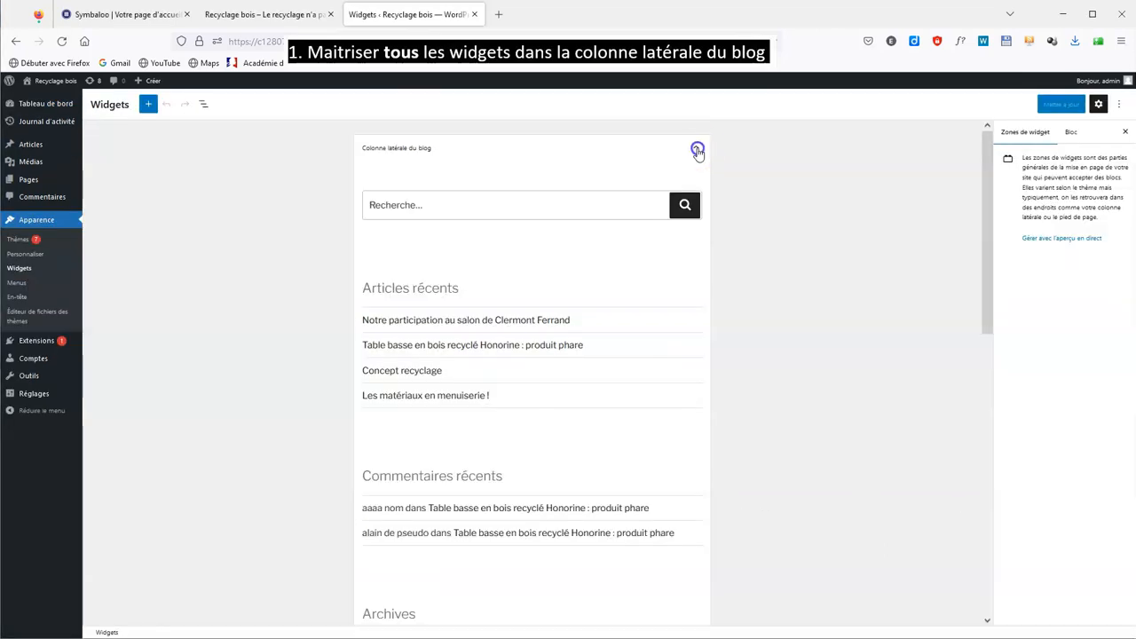
Step: Remove the Articles récents and Commentaires récents widgets from the Colonne latérale du blog area
left_click(699, 150)
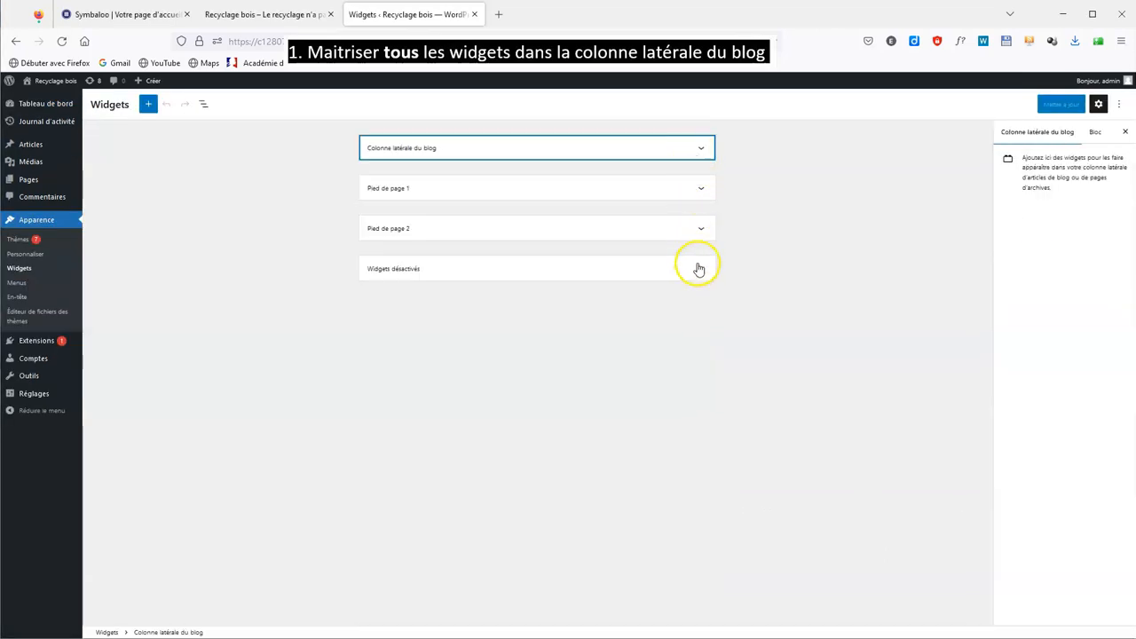
left_click(702, 147)
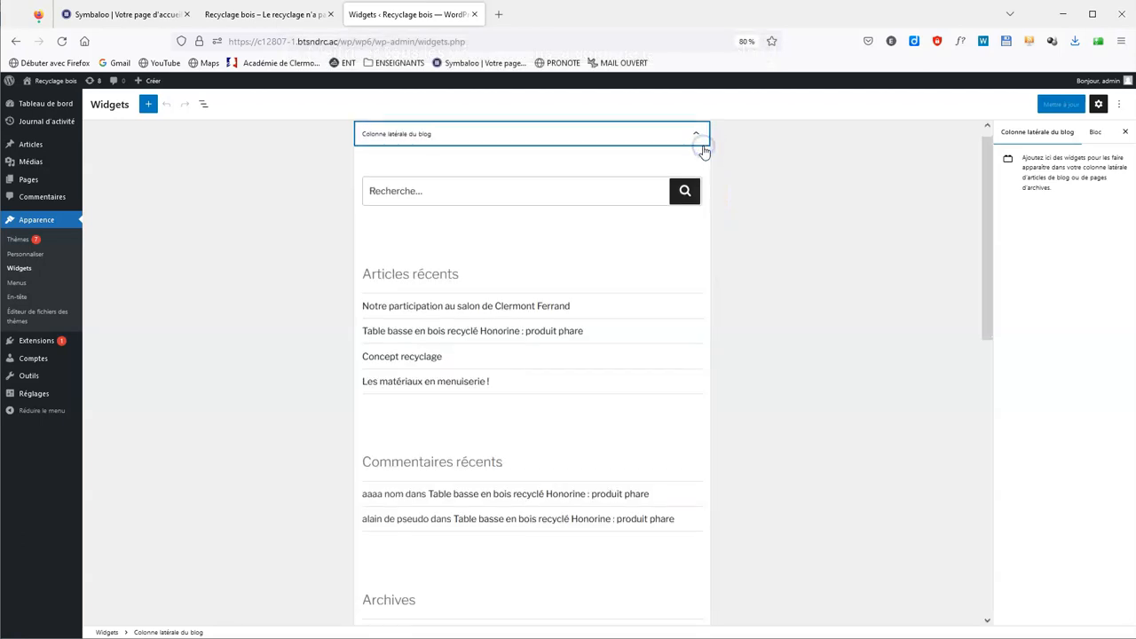
left_click(654, 276)
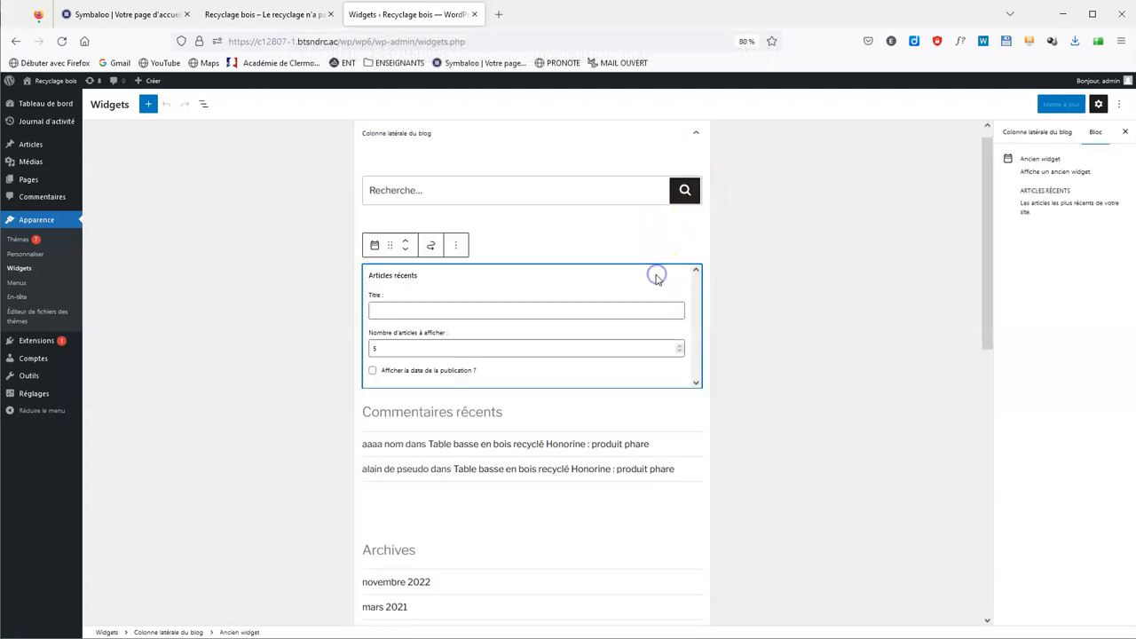
left_click(457, 245)
left_click(497, 422)
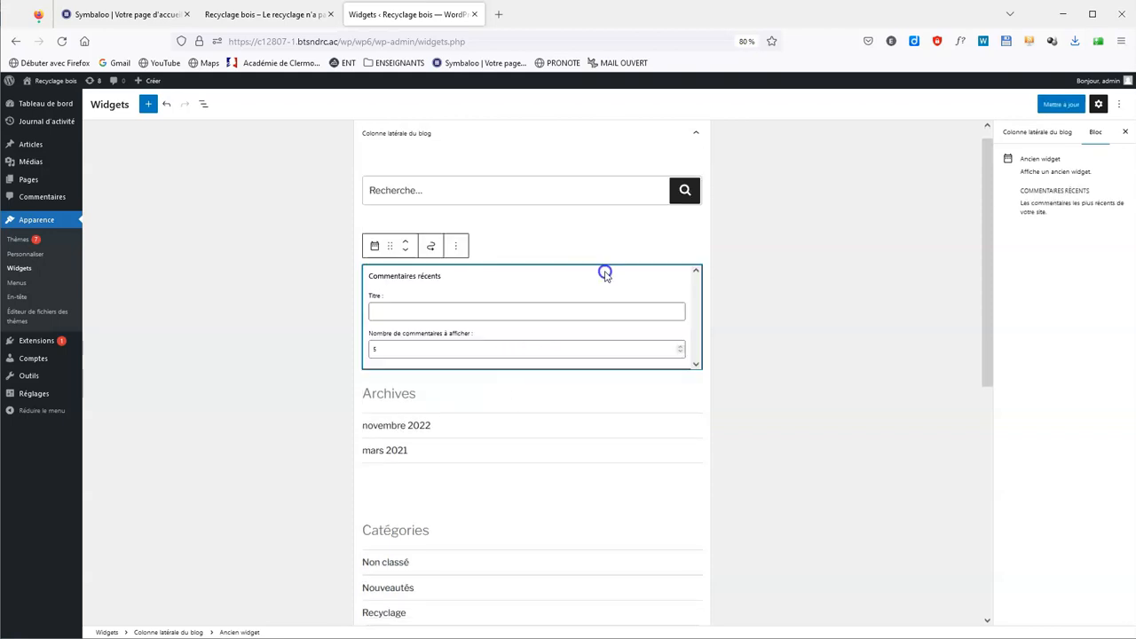
left_click(456, 246)
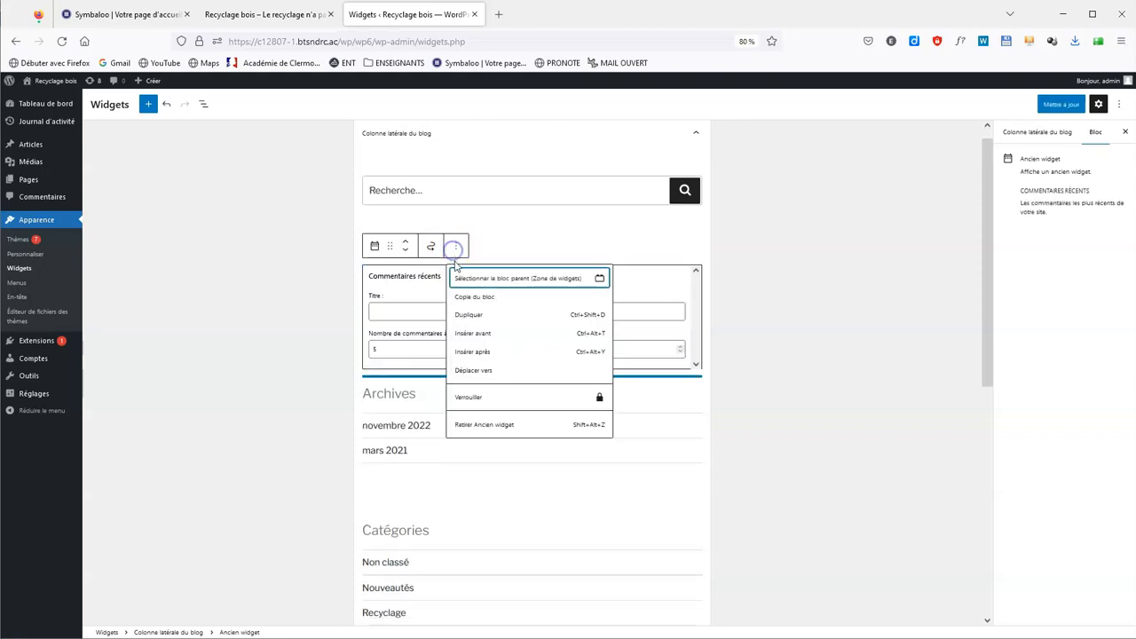
left_click(500, 425)
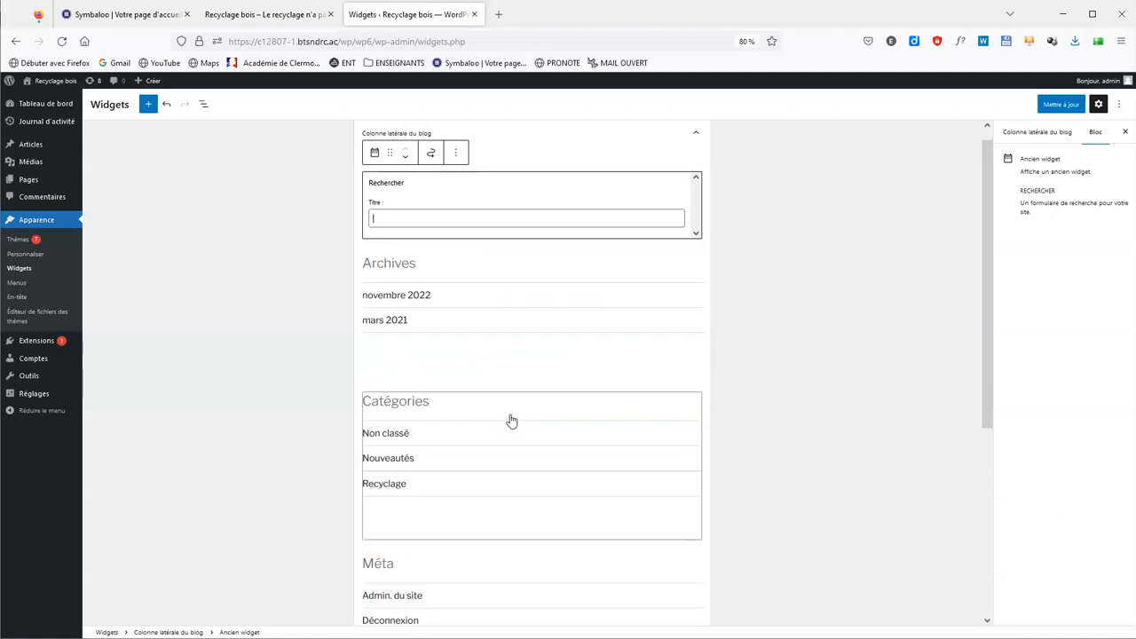
Step: Remove the Catégories widget from the Colonne latérale du blog area
left_click(522, 406)
left_click(455, 383)
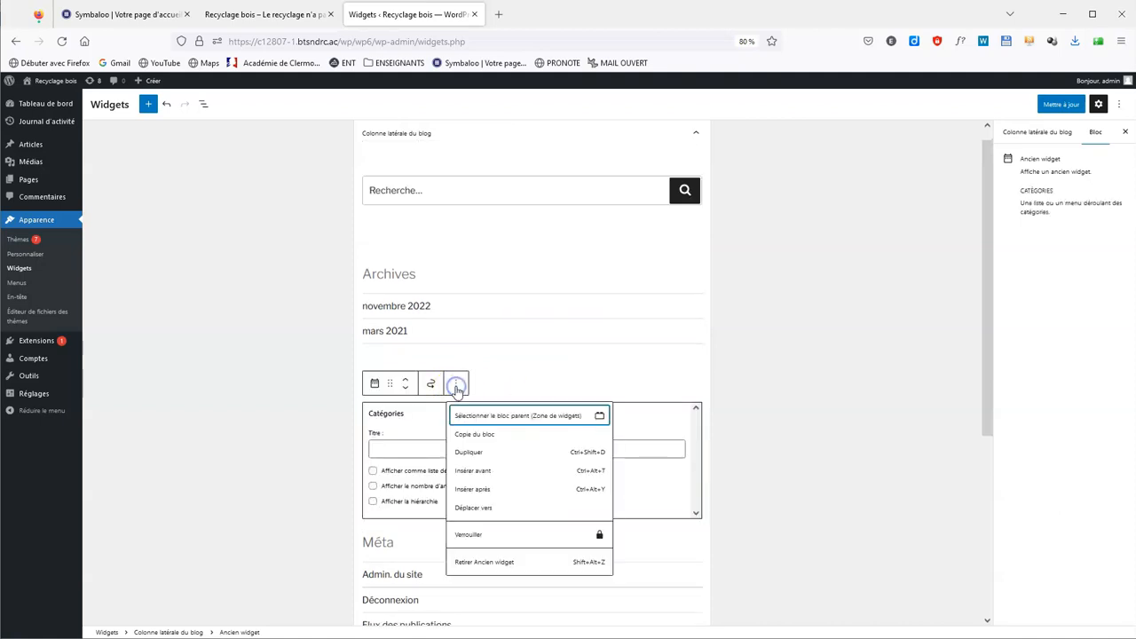
left_click(490, 565)
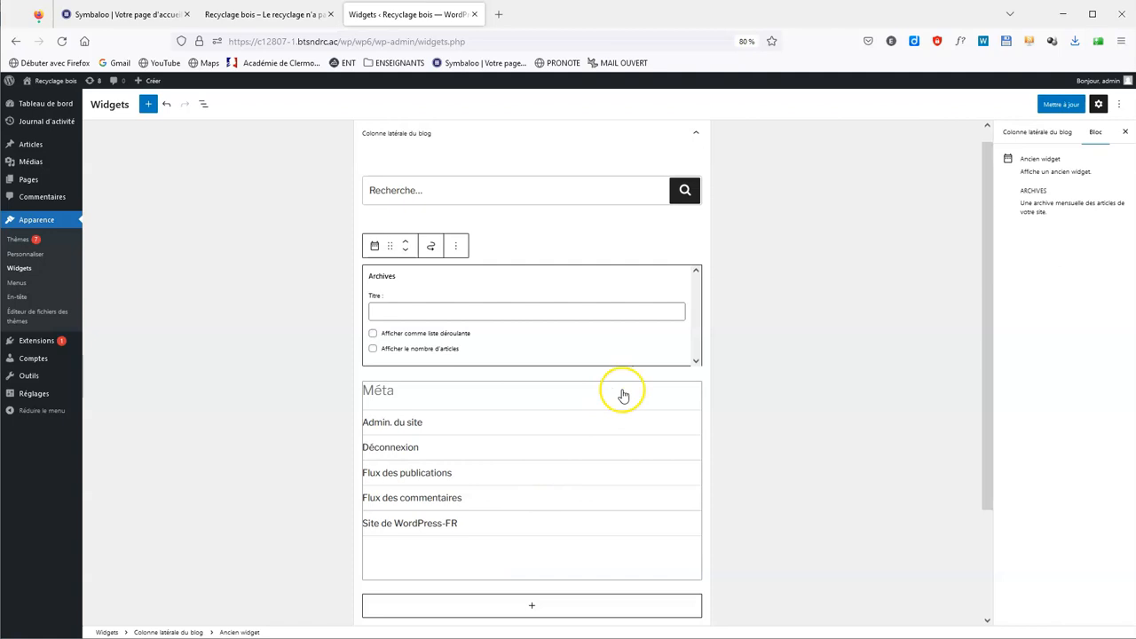
scroll(550, 426, "down", 2)
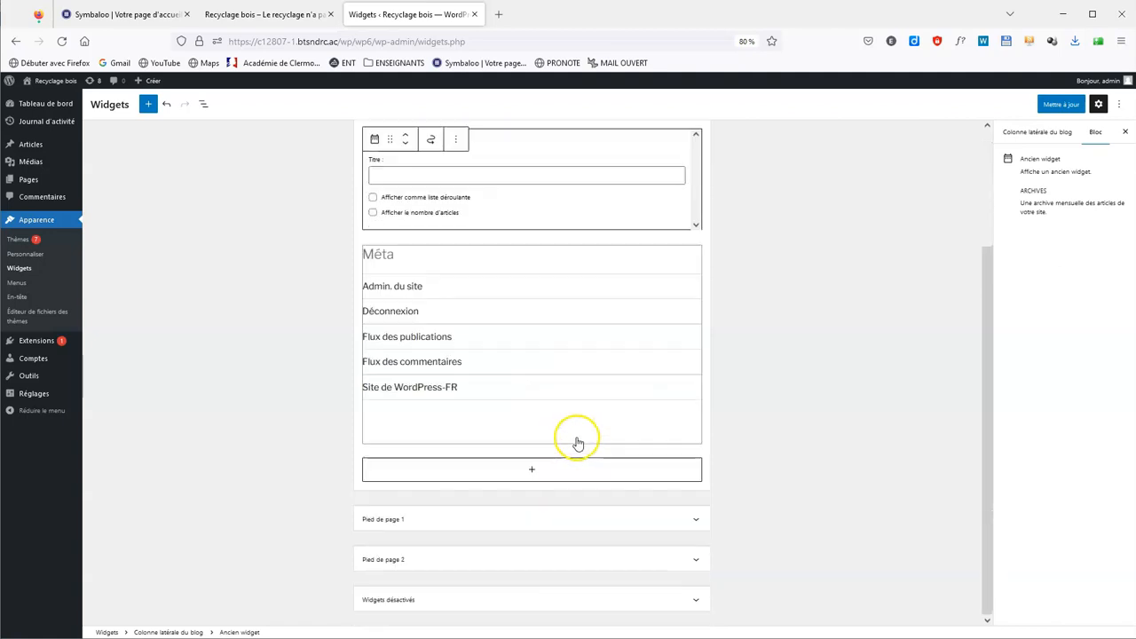
left_click(521, 465)
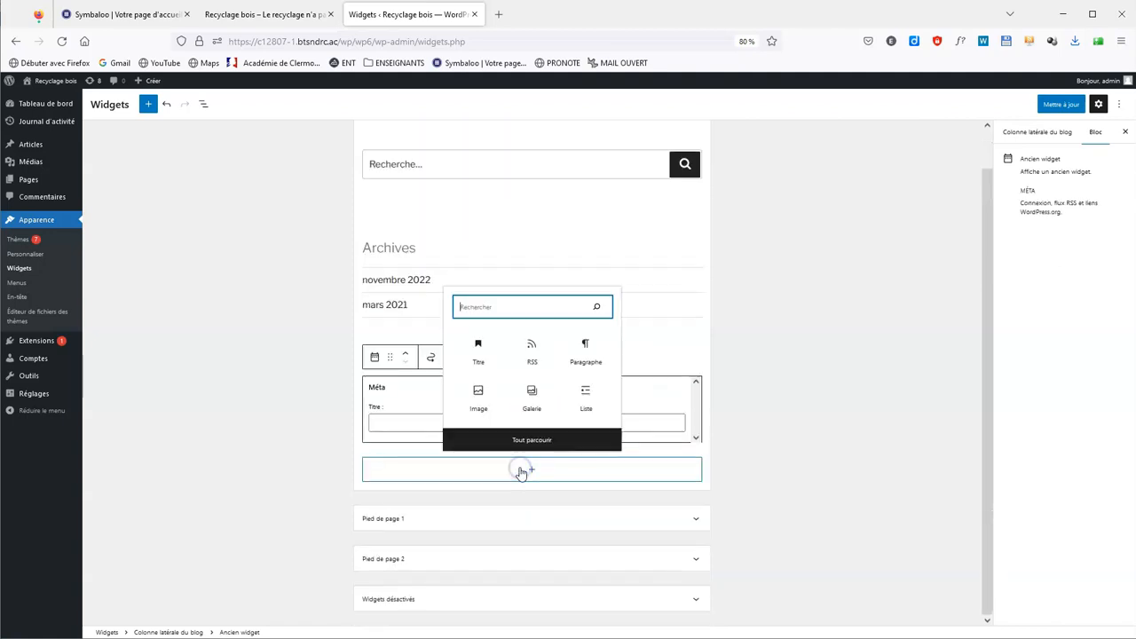
type("rss")
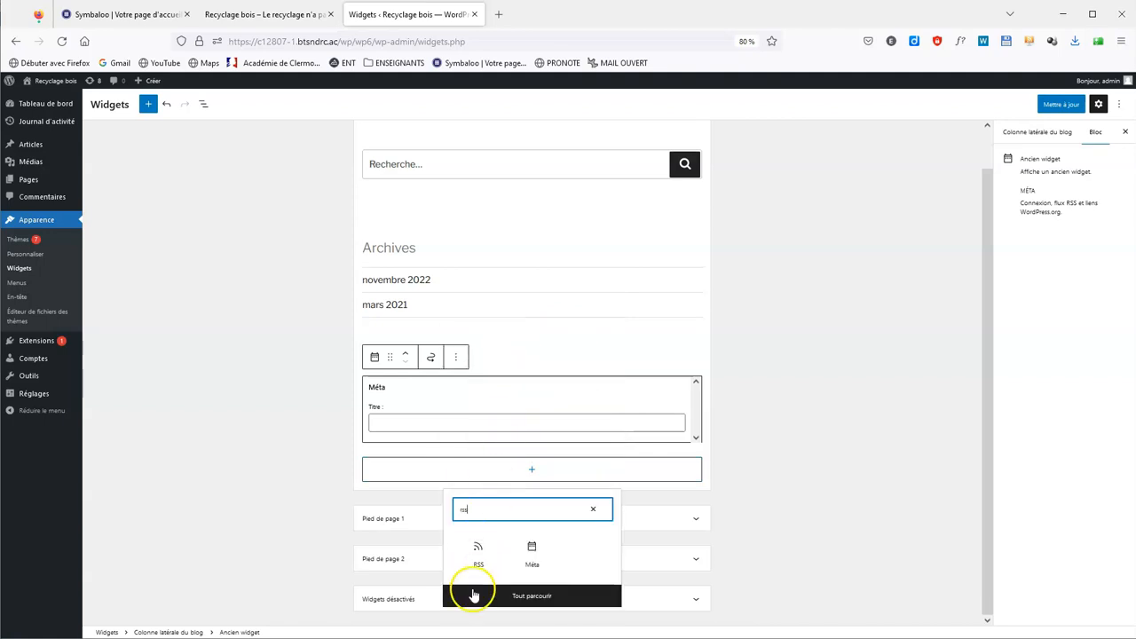
left_click(471, 561)
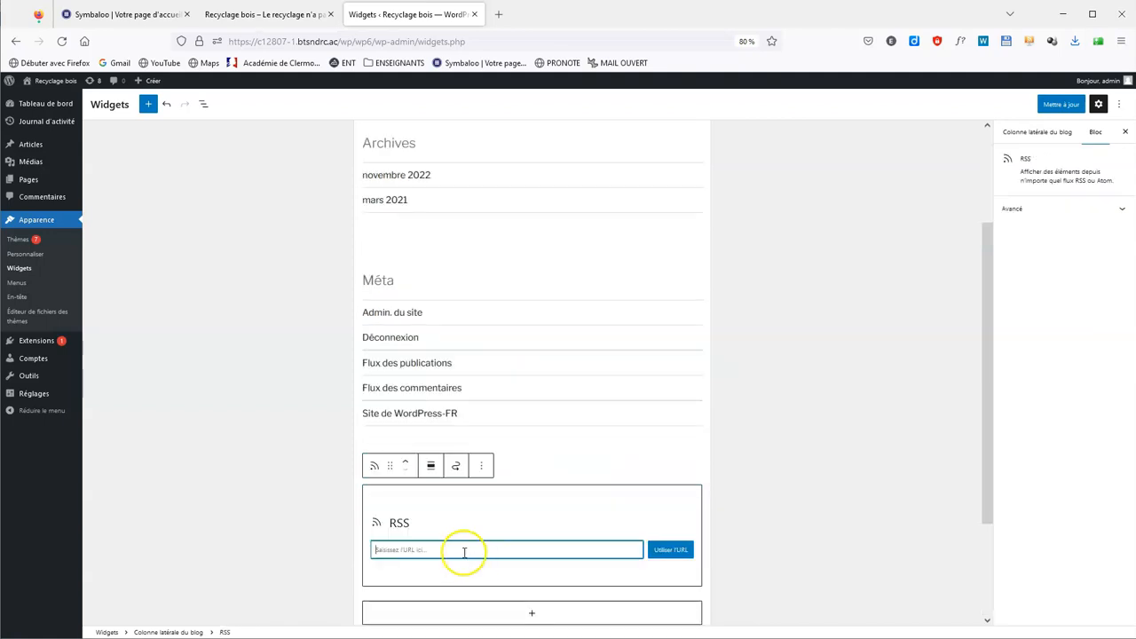
left_click(462, 549)
type("https://www.lemonde.fr/sport/rss_full.xml")
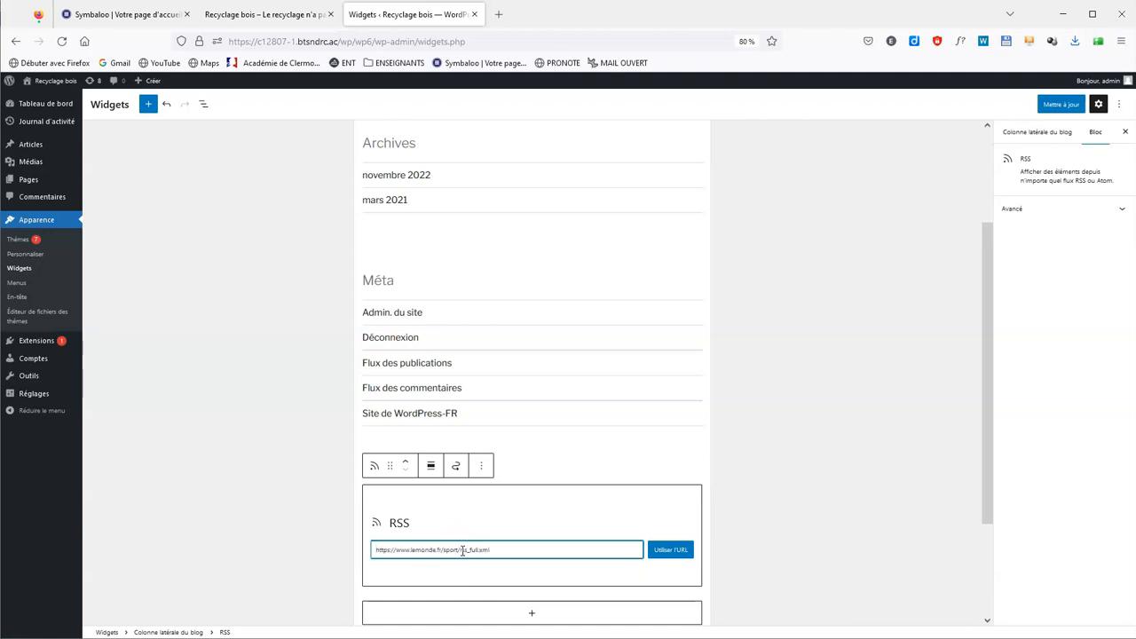
left_click(657, 550)
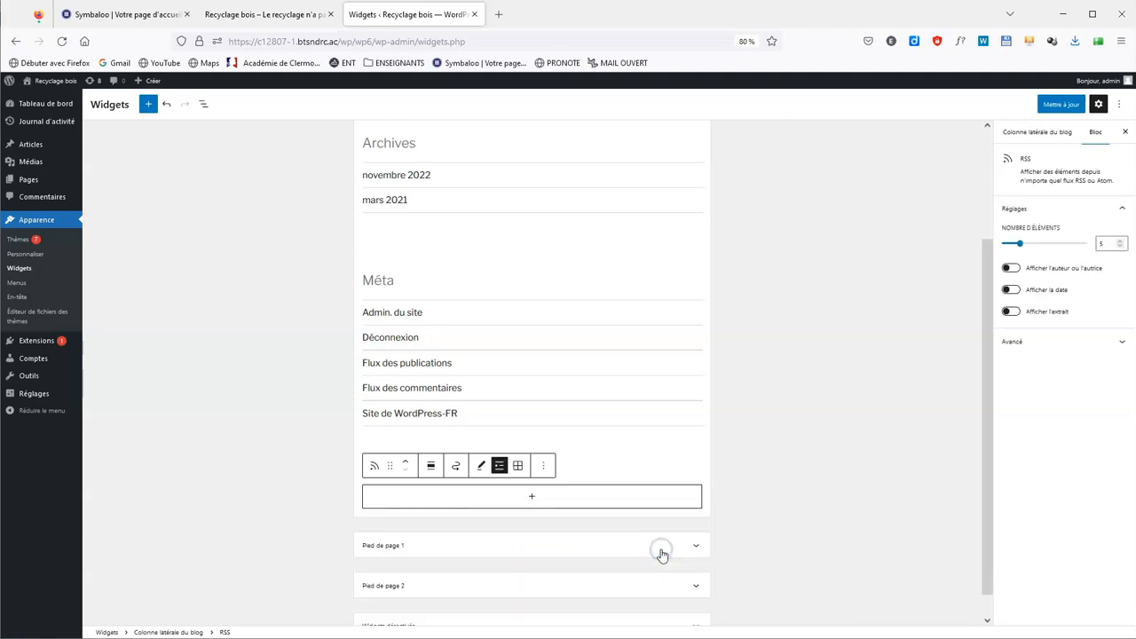
Step: Set the RSS block's number of items to 3 and save the widget changes
scroll(795, 466, "down", 1)
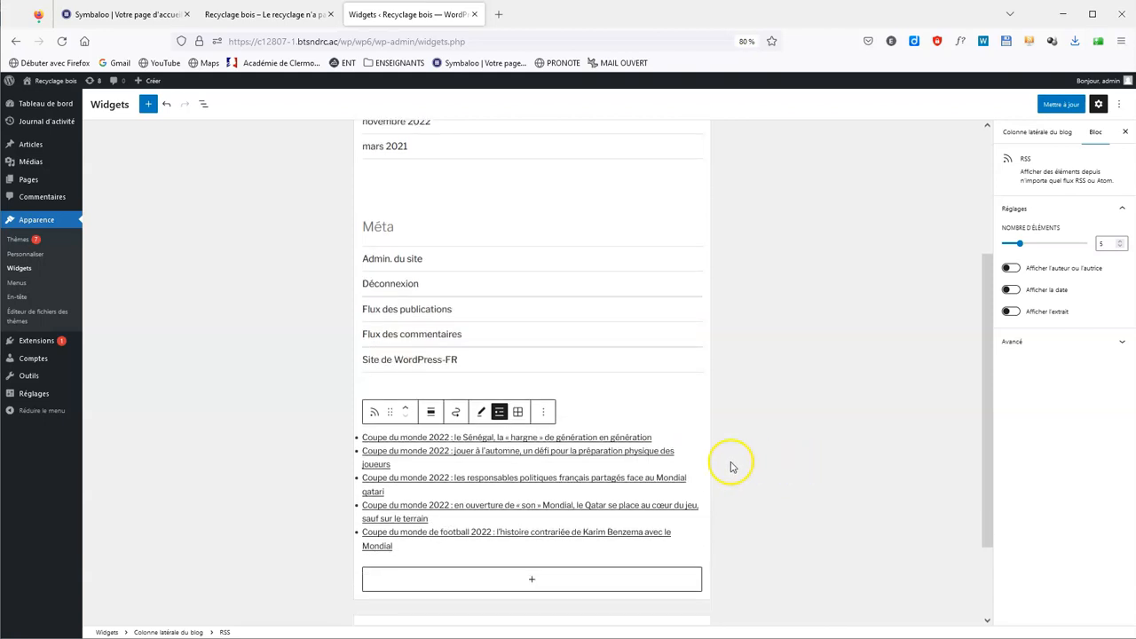
left_click(409, 480)
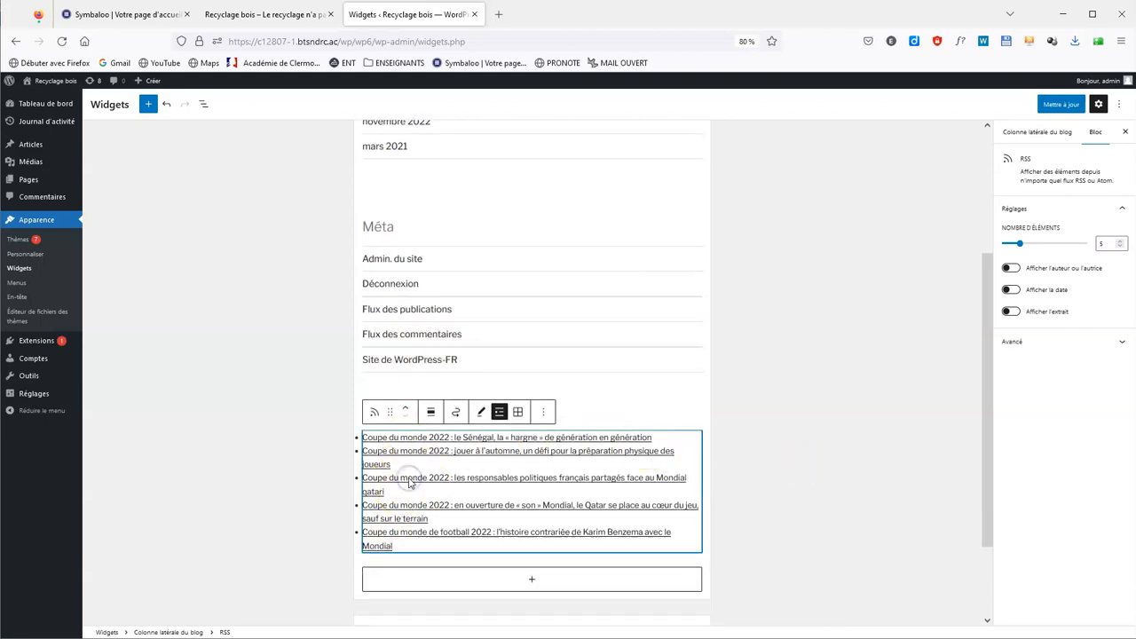
left_click(1097, 133)
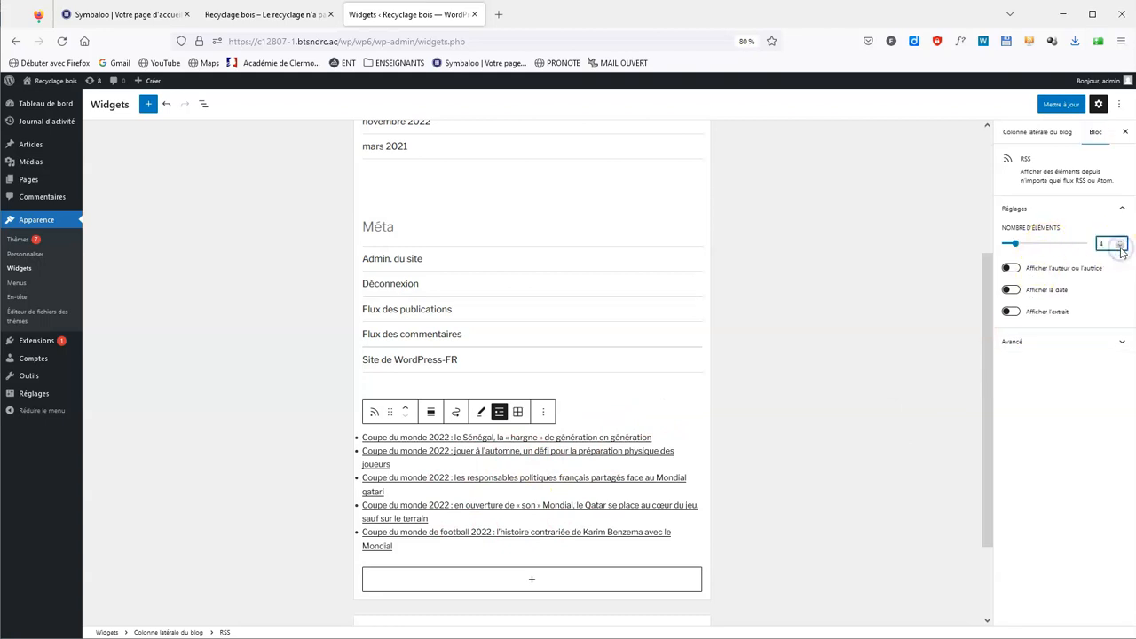
left_click(1121, 248)
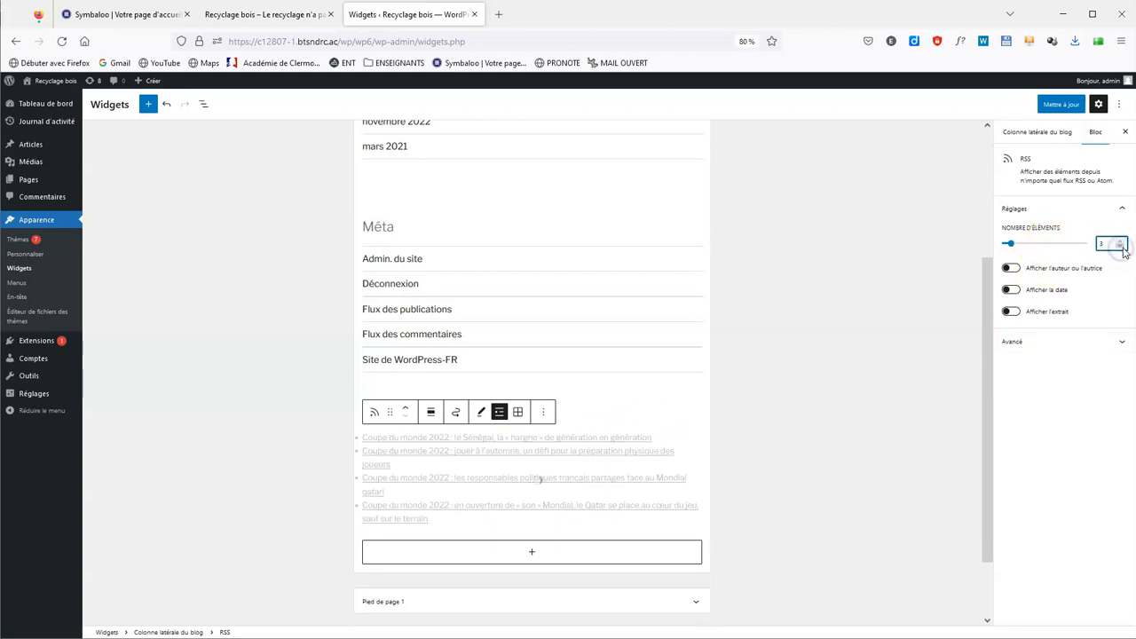
left_click(1059, 100)
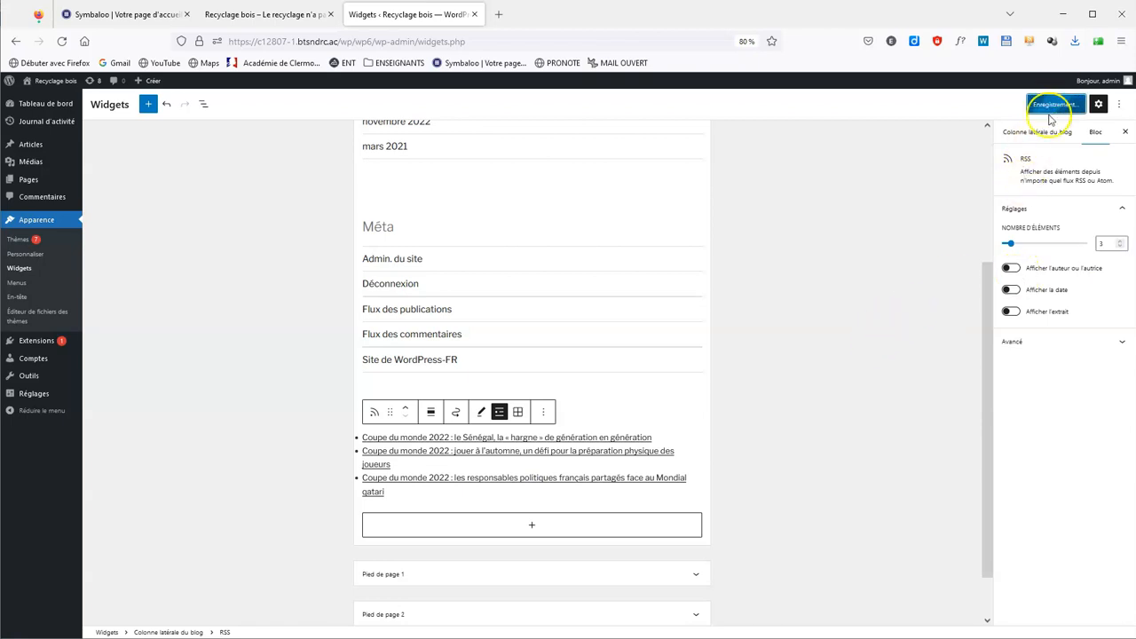
Step: Insert an Icônes de réseaux sociaux block from the full block library at the end of the Pied de page 1 area
scroll(781, 525, "down", 2)
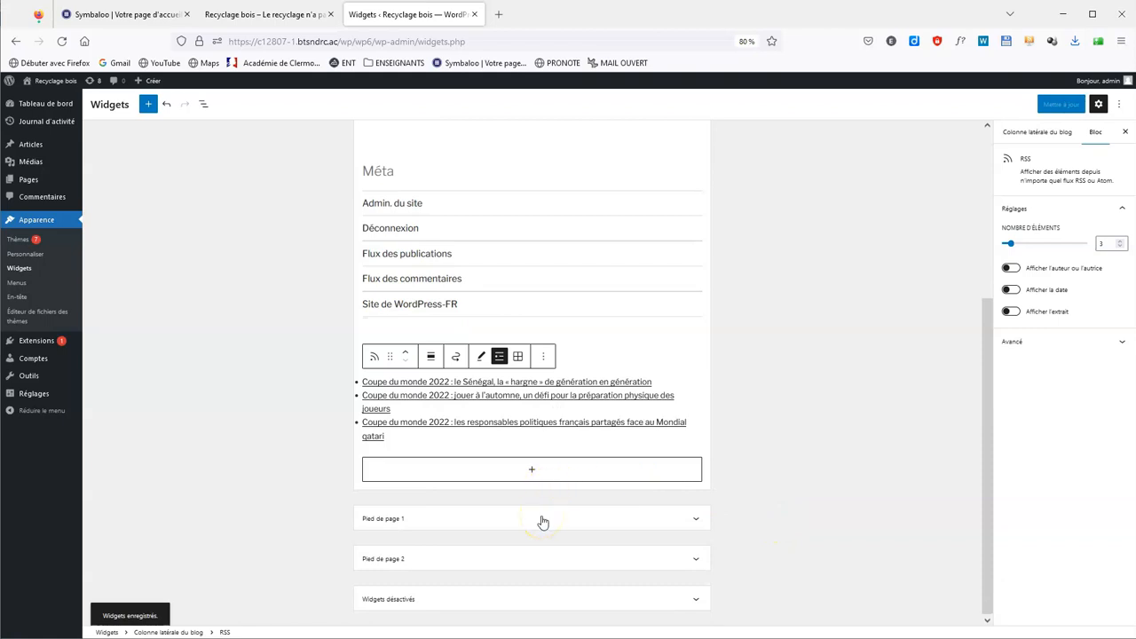
left_click(543, 522)
scroll(540, 520, "down", 2)
left_click(542, 551)
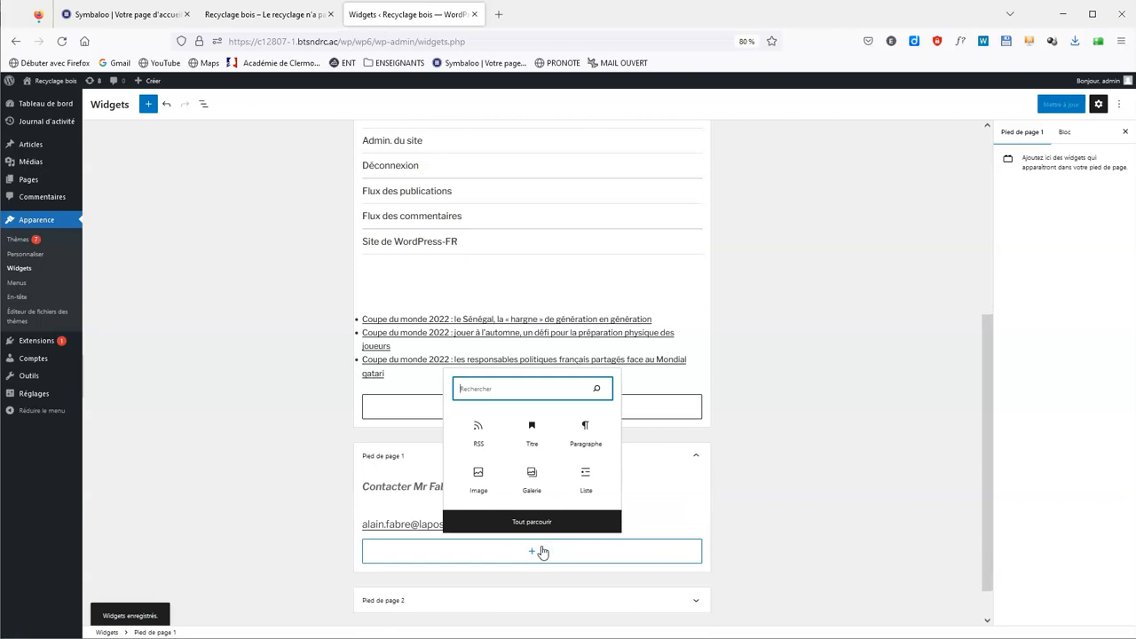
left_click(540, 523)
left_click(68, 287)
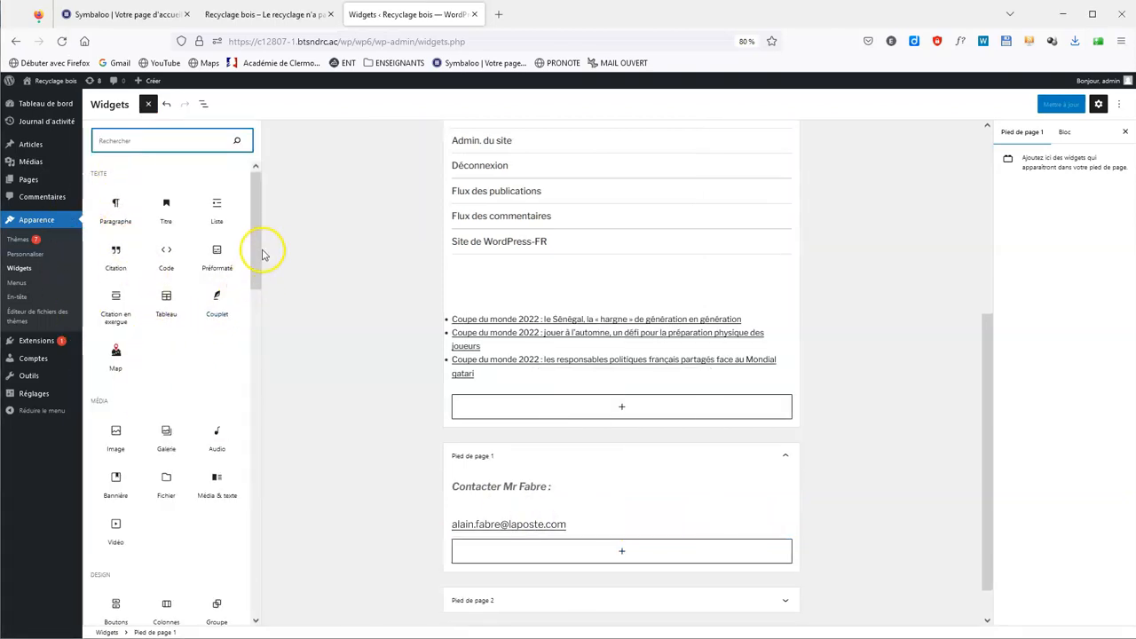
left_click_drag(259, 236, 258, 190)
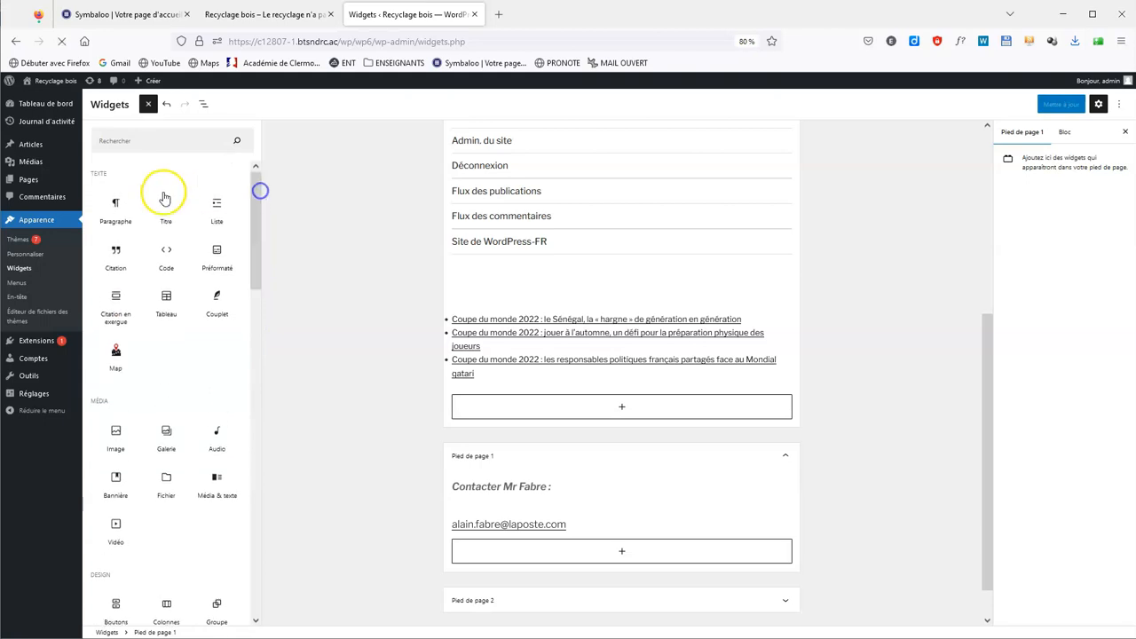
left_click_drag(259, 215, 258, 350)
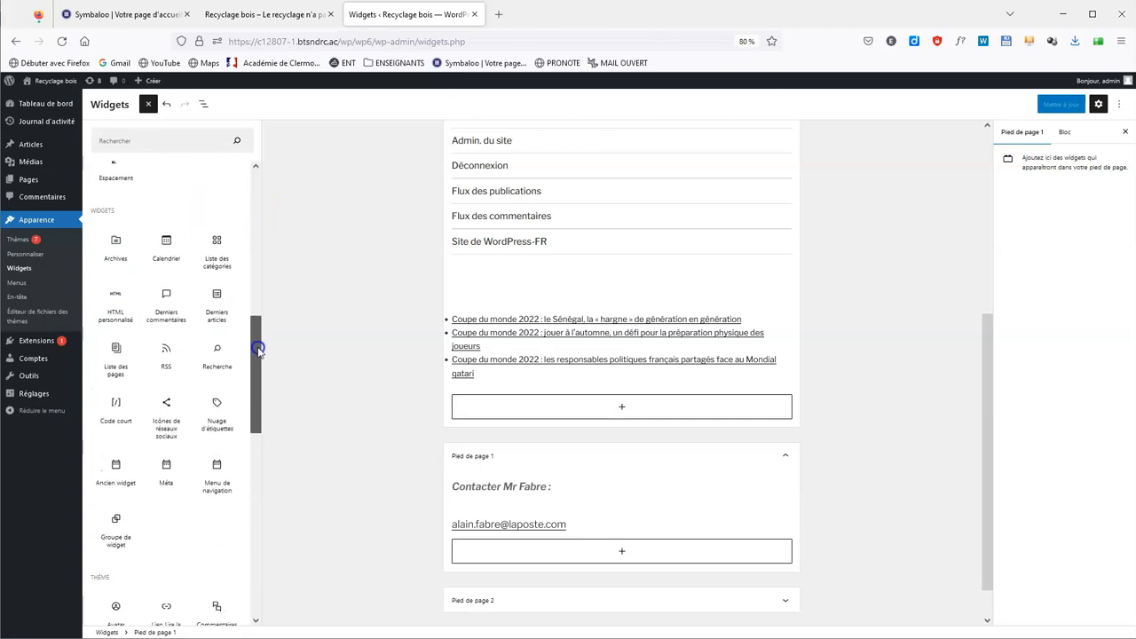
left_click(166, 412)
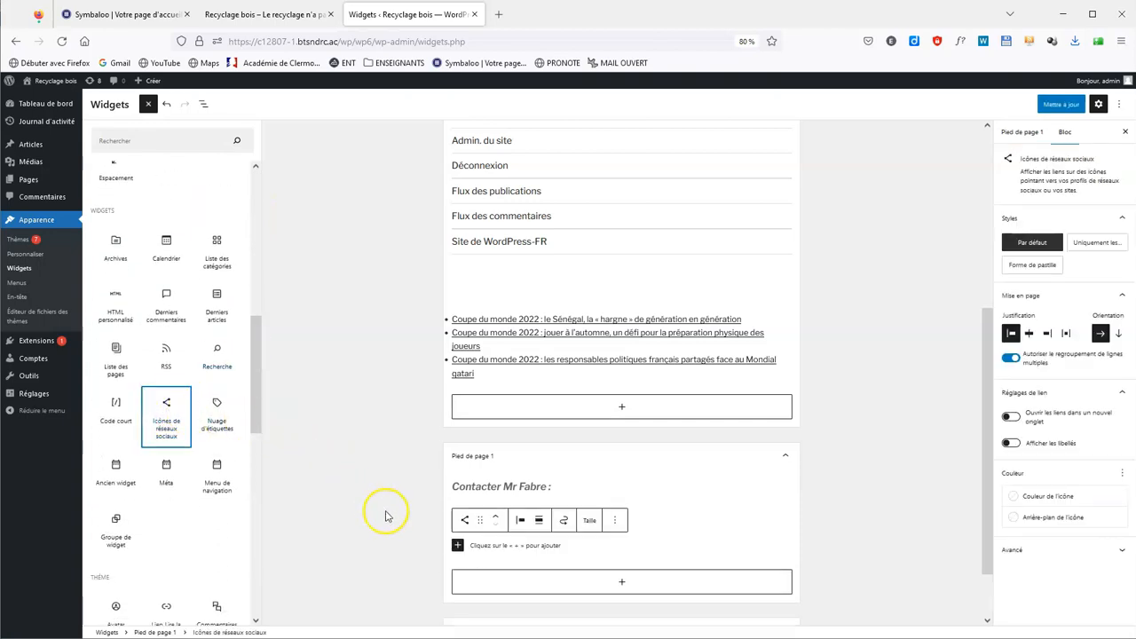
Step: Add a Facebook icon to the social icons block in Pied de page 1 and apply its profile link
left_click(458, 546)
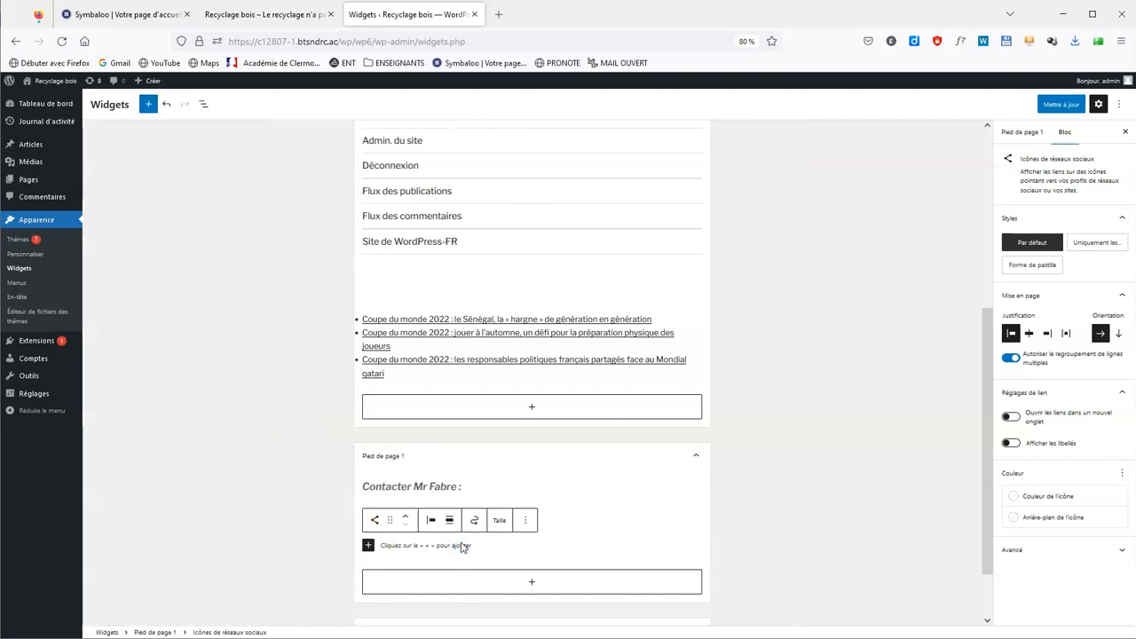
left_click(368, 546)
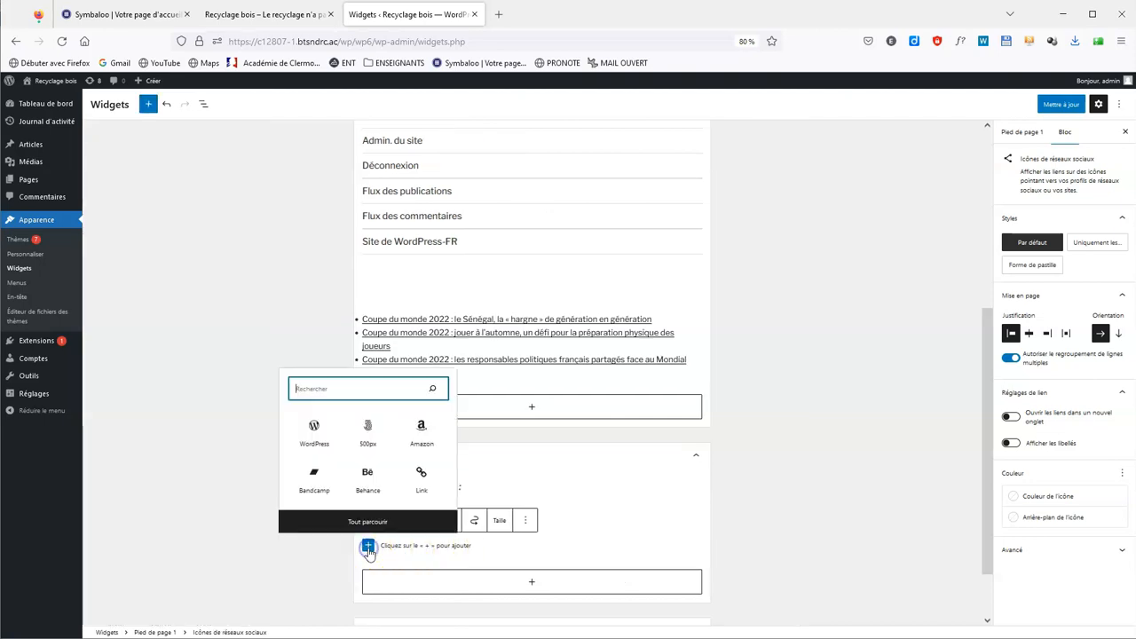
left_click(365, 393)
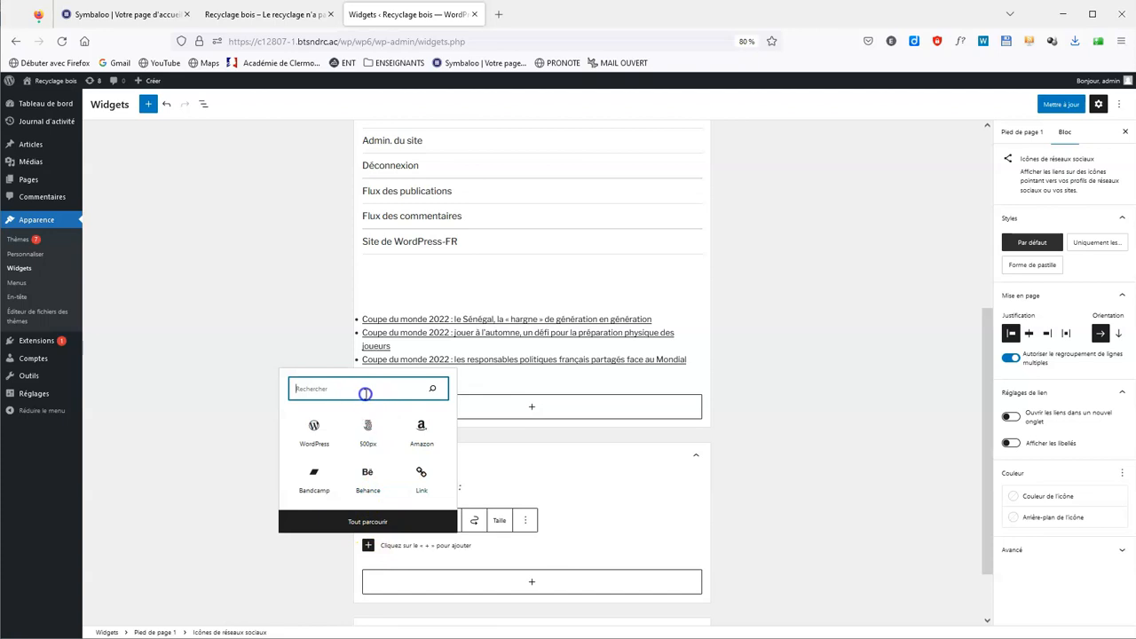
type("faceboo")
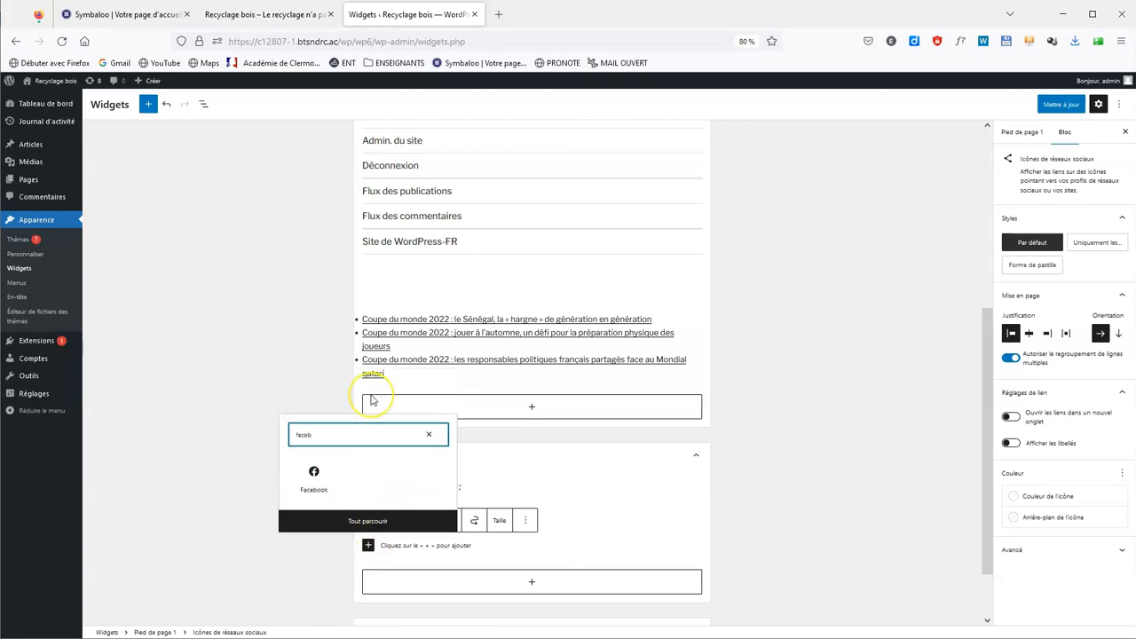
left_click(315, 476)
left_click(372, 547)
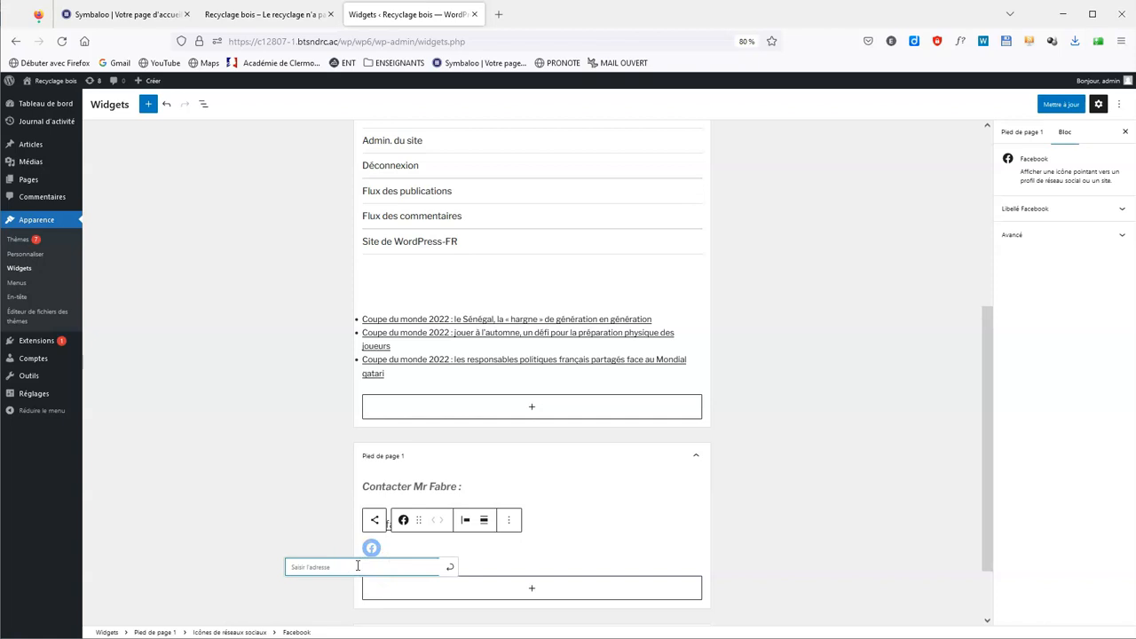
left_click(449, 568)
left_click(404, 558)
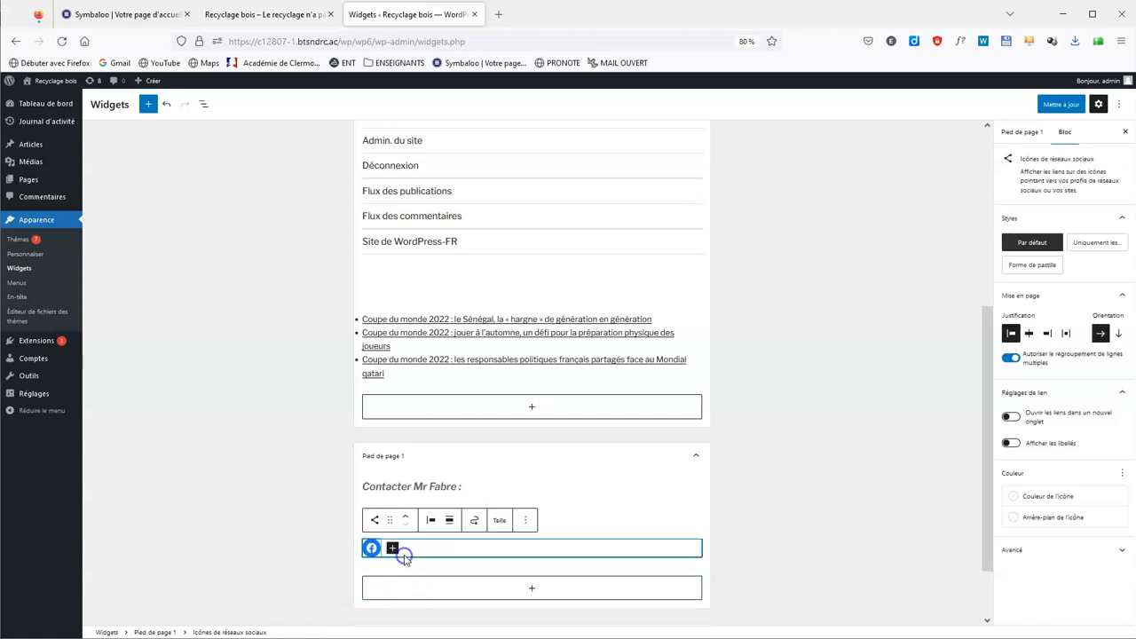
Step: Add a Twitter icon beside the Facebook icon in the Pied de page 1 social icons block, without a link, and save the widgets
left_click(393, 549)
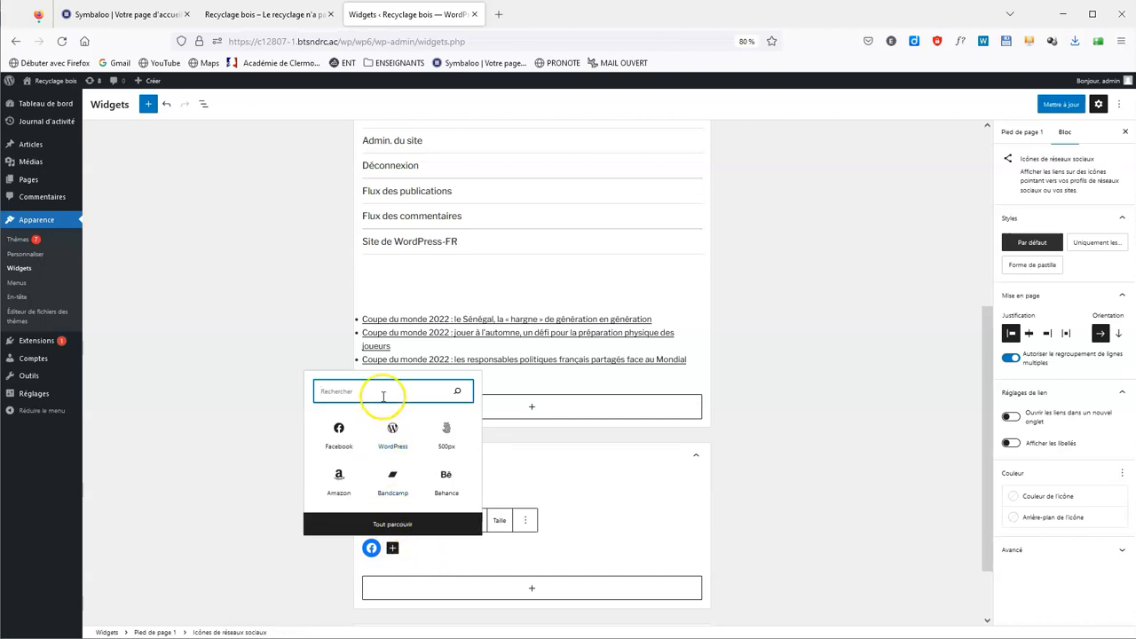
type("twi")
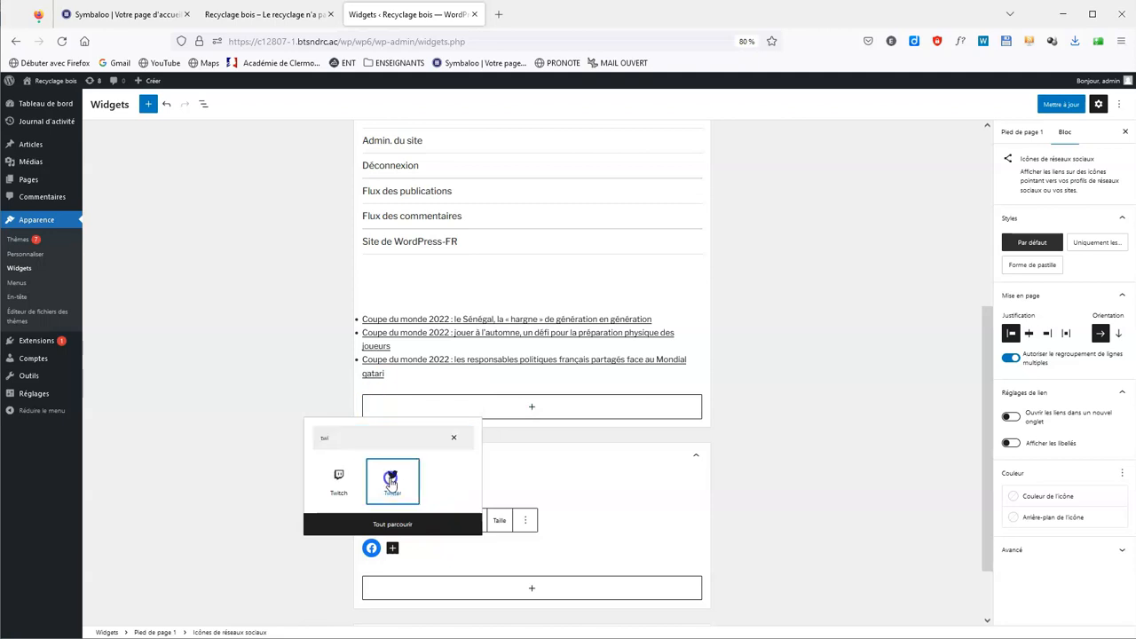
left_click(390, 479)
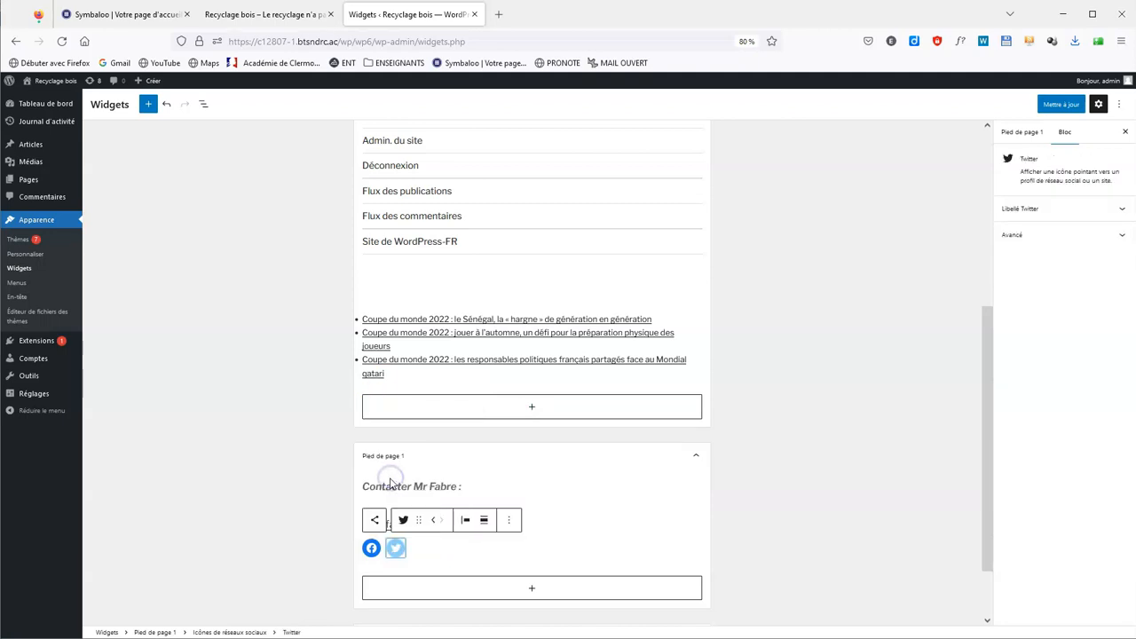
left_click(396, 552)
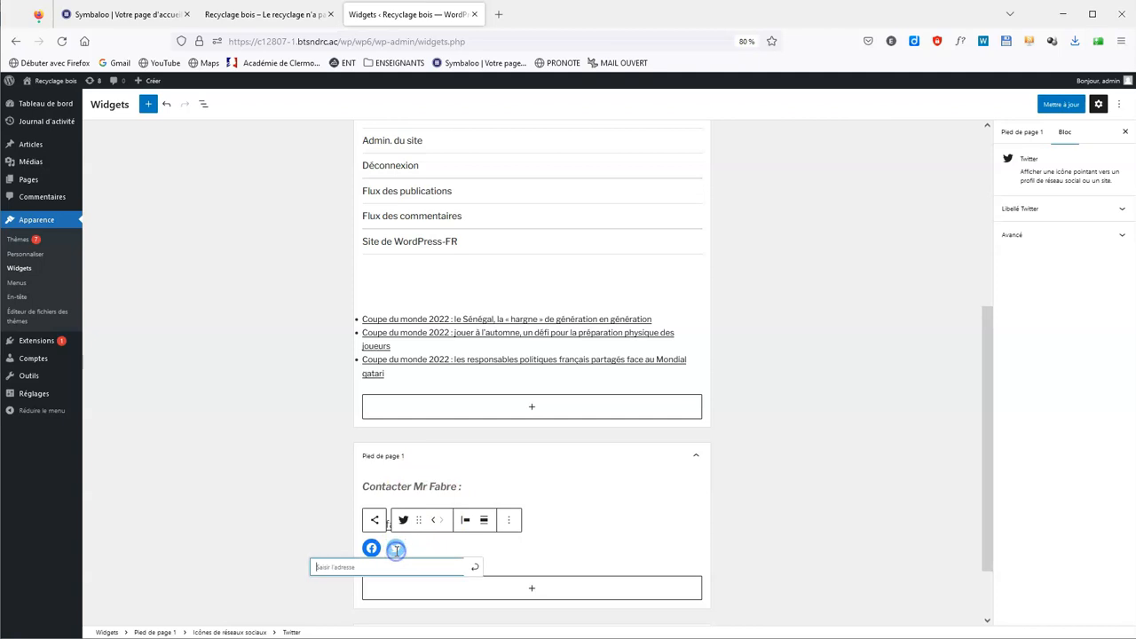
left_click(473, 571)
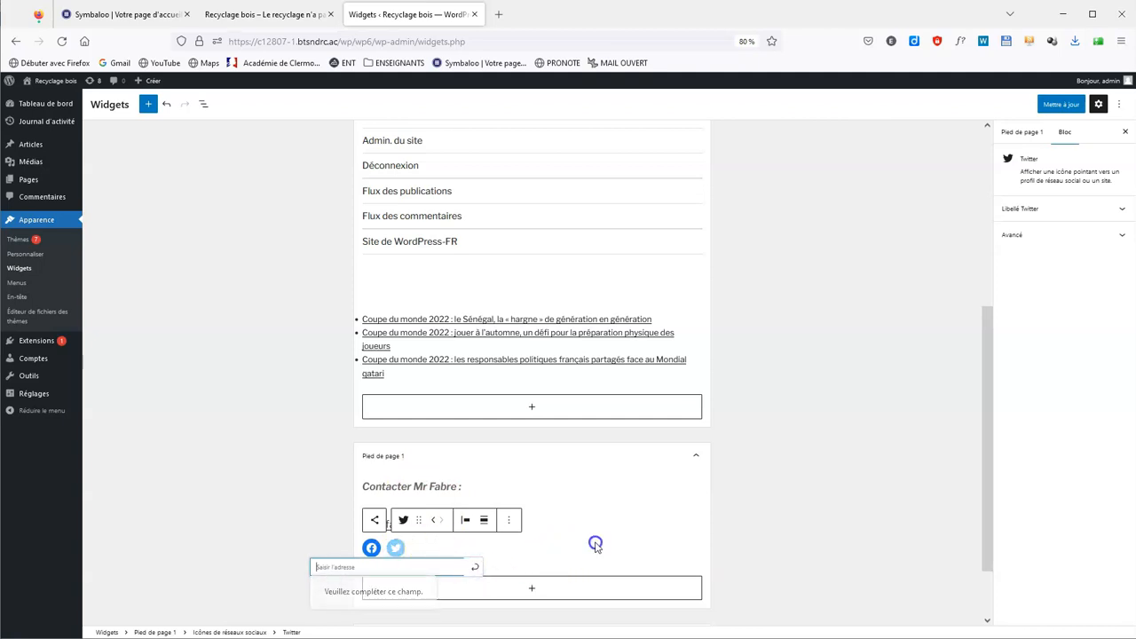
left_click(595, 542)
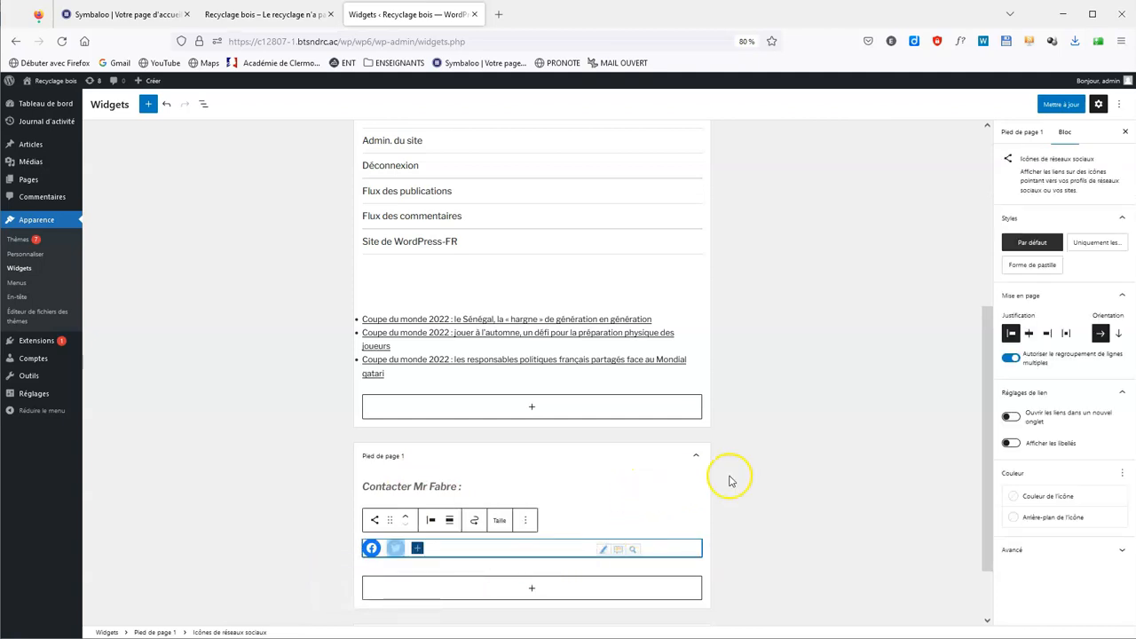
left_click(1063, 103)
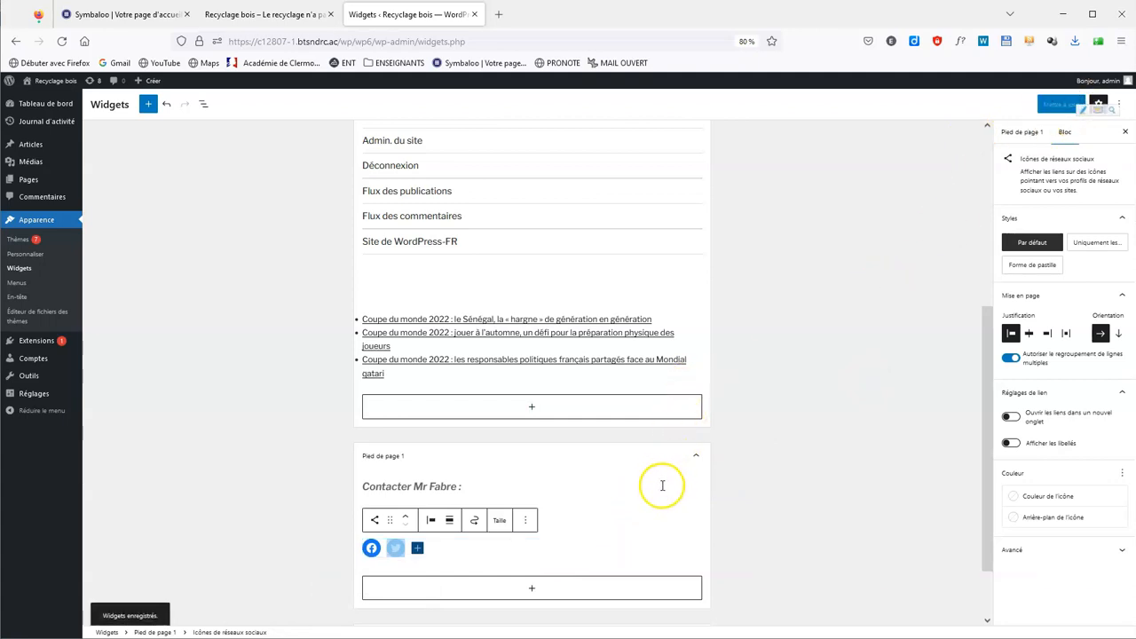
Step: Collapse the Pied de page 1 area and insert a Derniers articles block between Archives and Méta in the blog sidebar
scroll(532, 462, "up", 1)
left_click(697, 512)
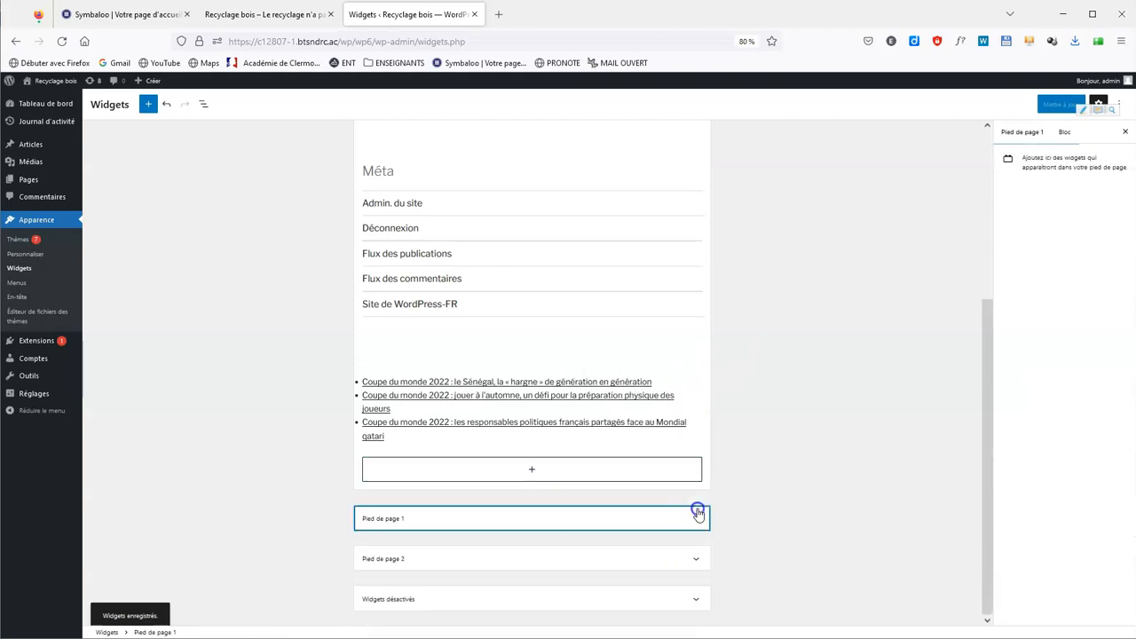
scroll(639, 435, "up", 5)
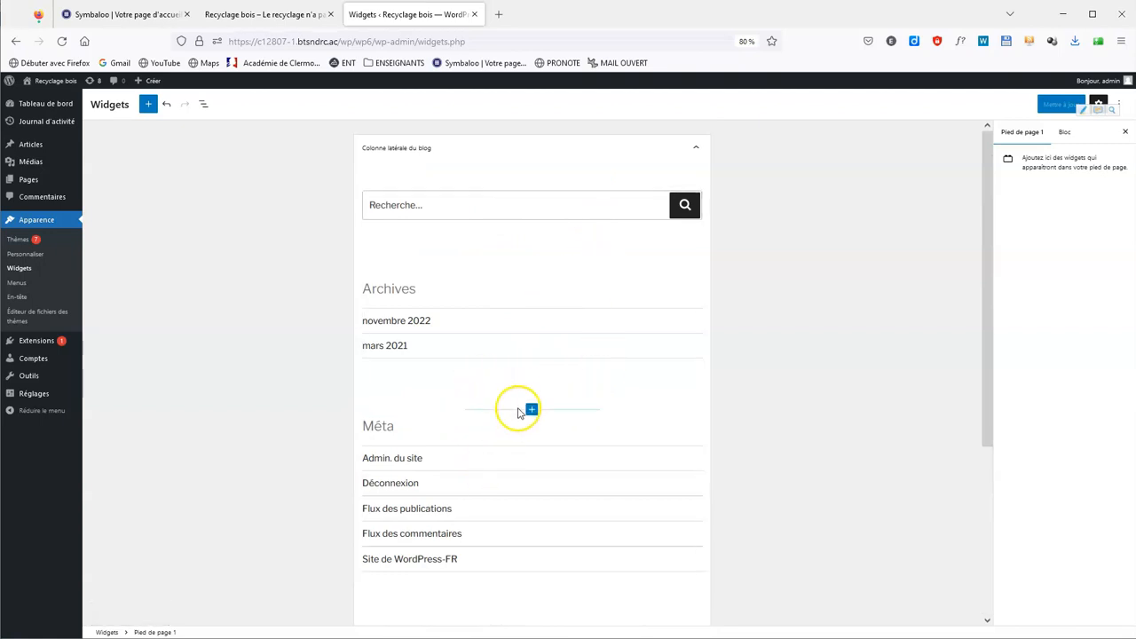
left_click(531, 409)
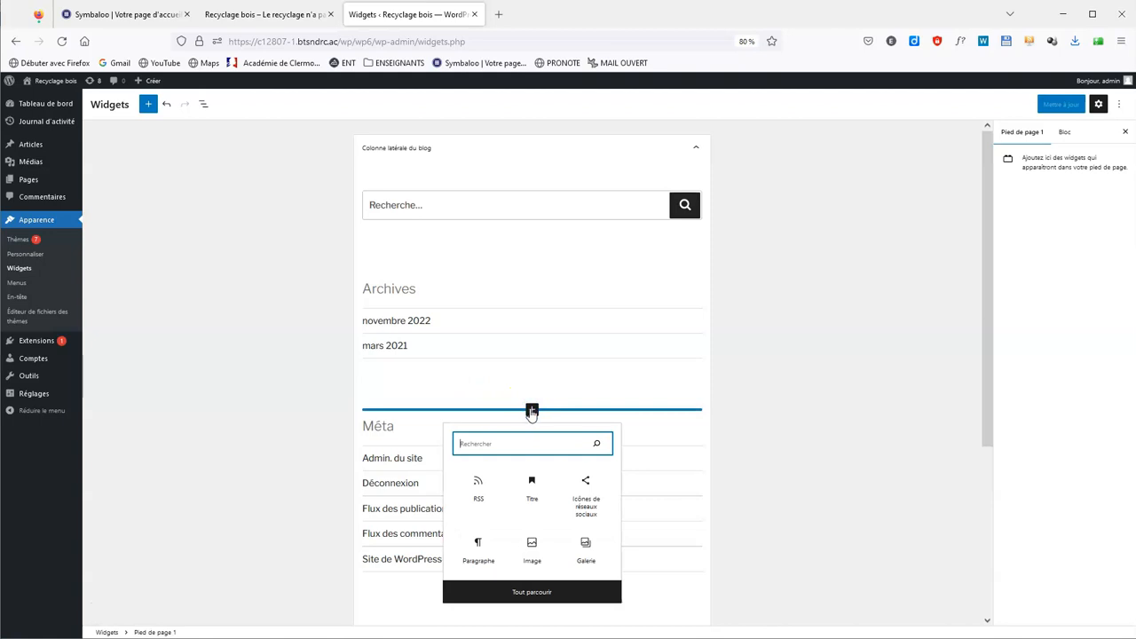
left_click(536, 592)
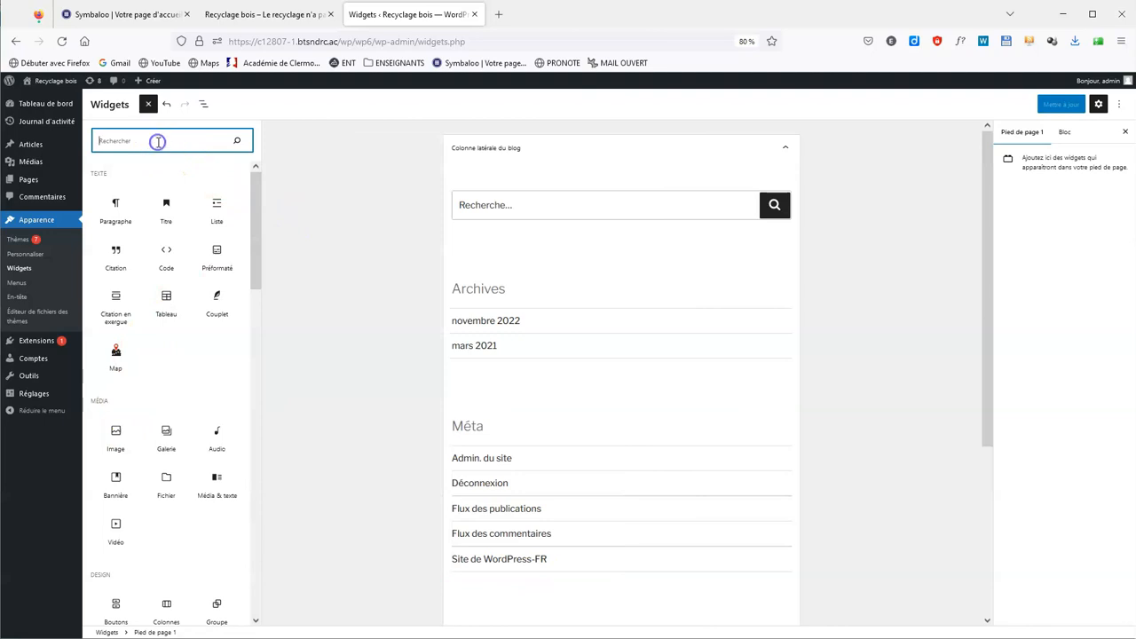
type("arti")
left_click(171, 202)
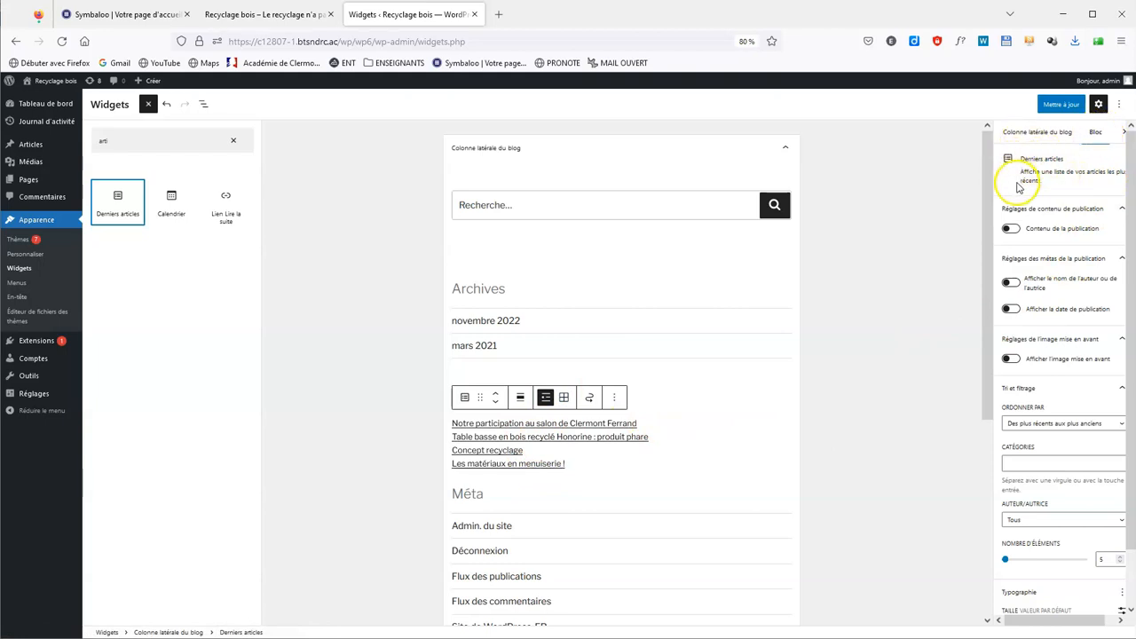
Step: Set the Derniers articles block's number of items to 2 and save the widget changes
scroll(1076, 407, "down", 1)
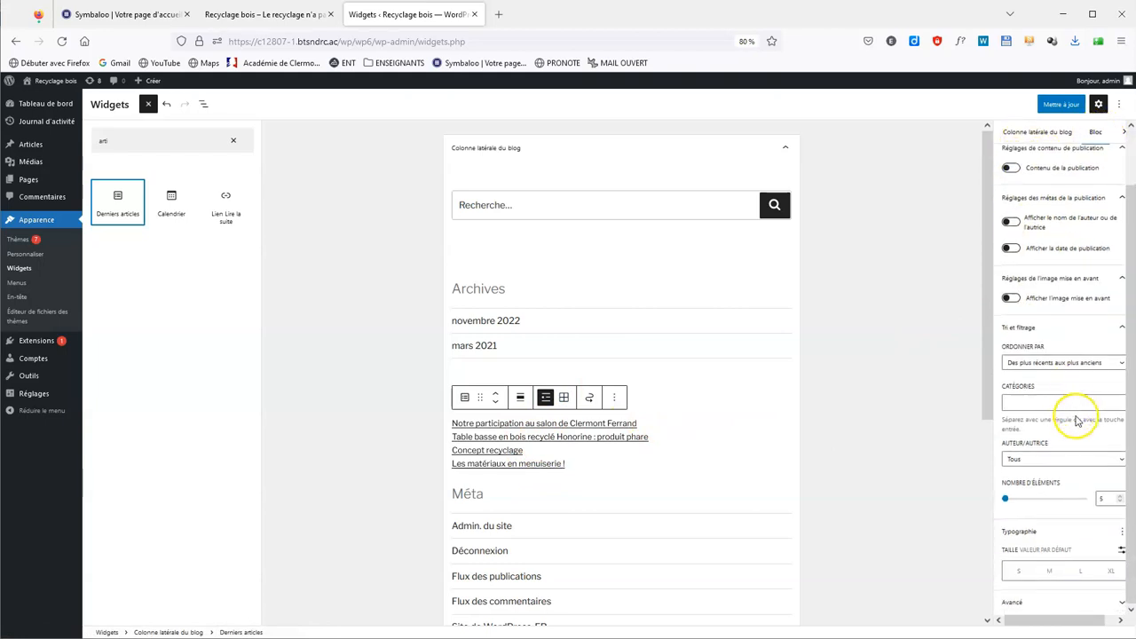
mouse_move(1008, 503)
left_mouse_down()
mouse_move(1022, 499)
mouse_move(1011, 500)
left_mouse_up()
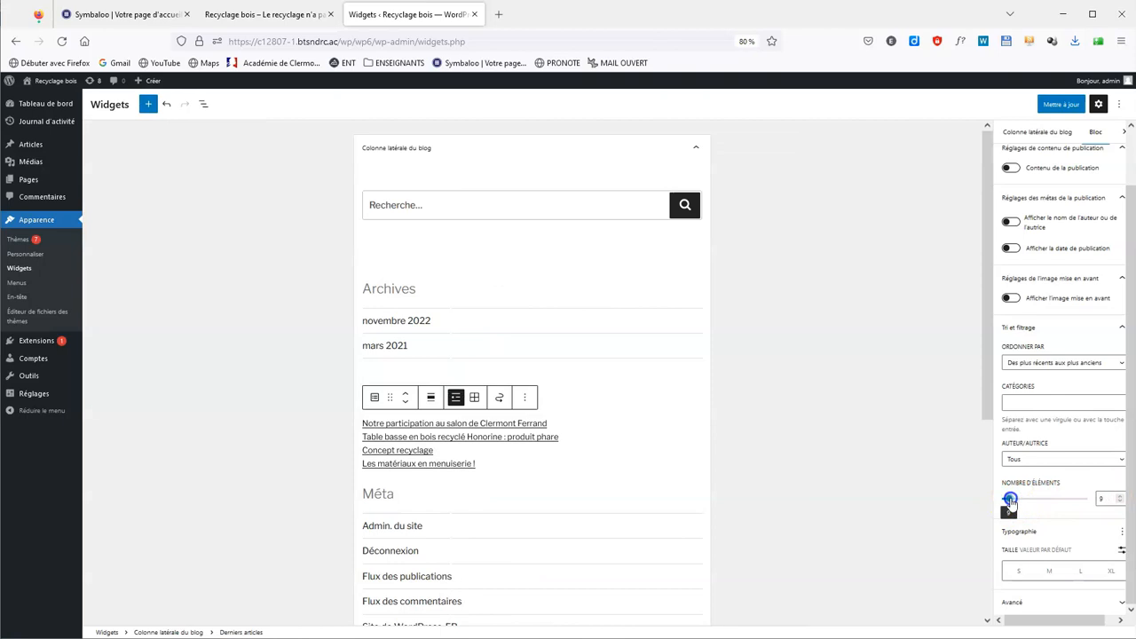
left_click(1121, 503)
left_click(1121, 503)
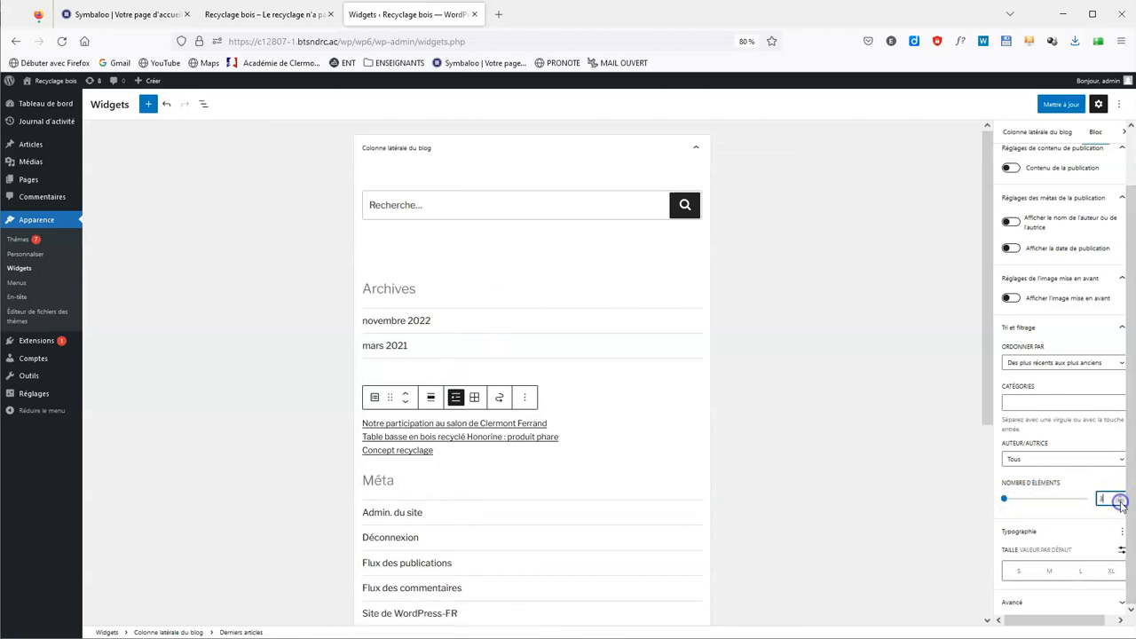
left_click(1121, 503)
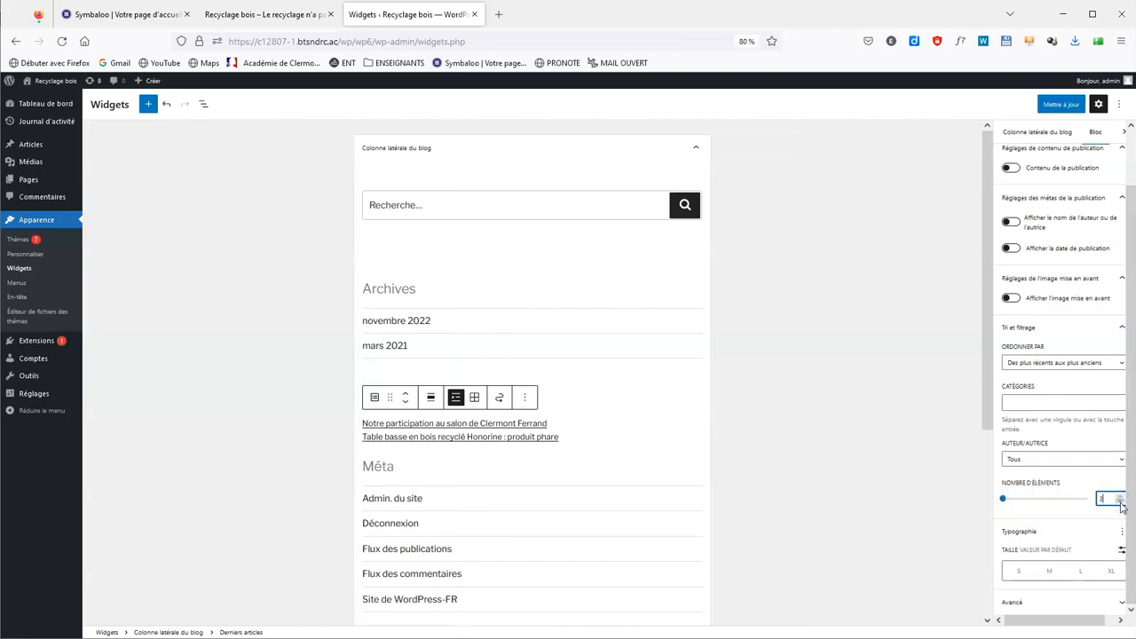
left_click(1098, 499)
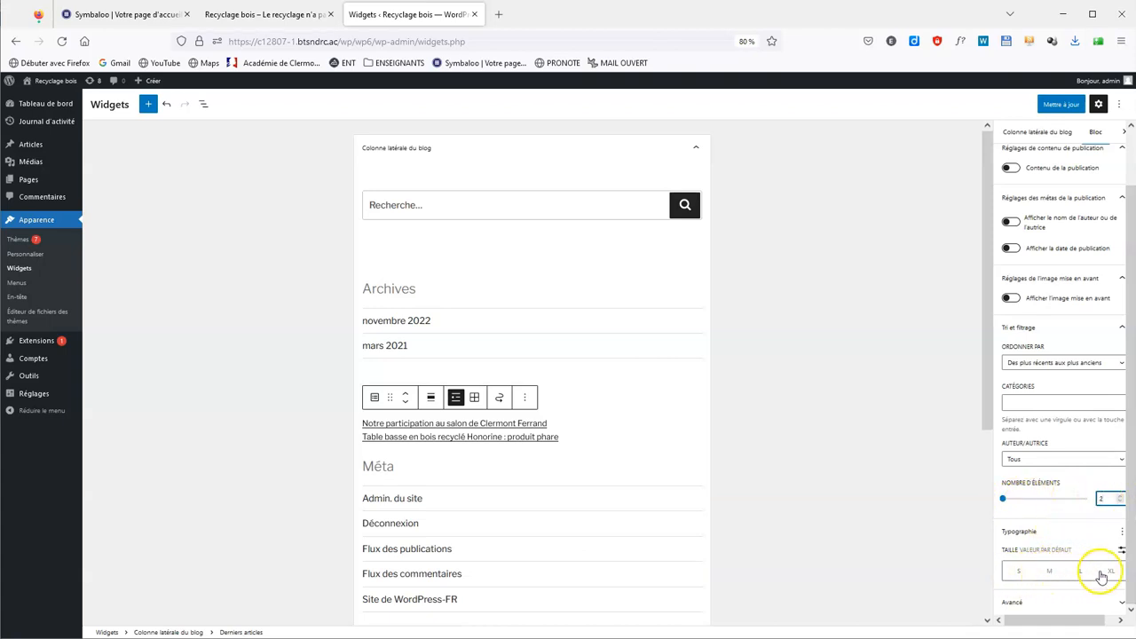
left_click(1063, 104)
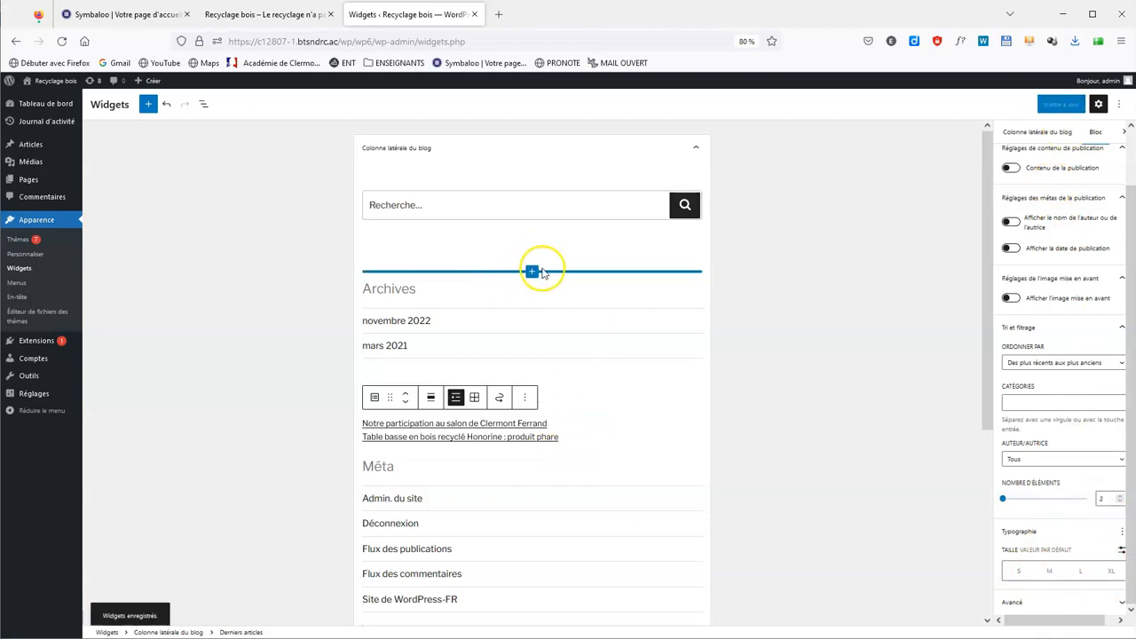
Step: Browse the full block library from the text blocks down to the end of the embeds
left_click(532, 272)
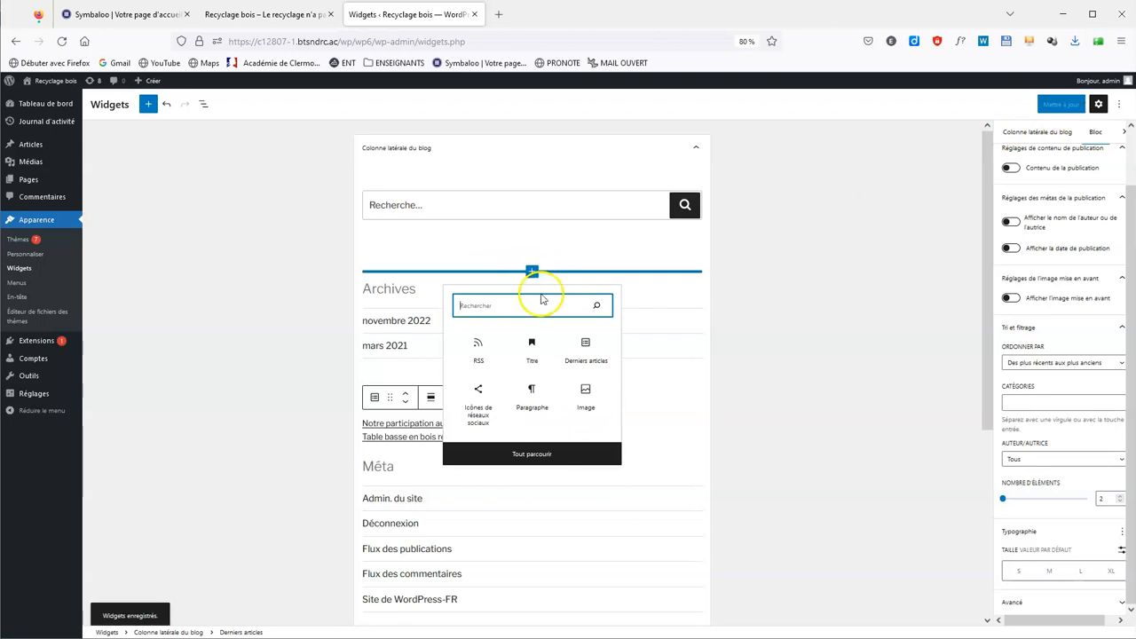
left_click(583, 454)
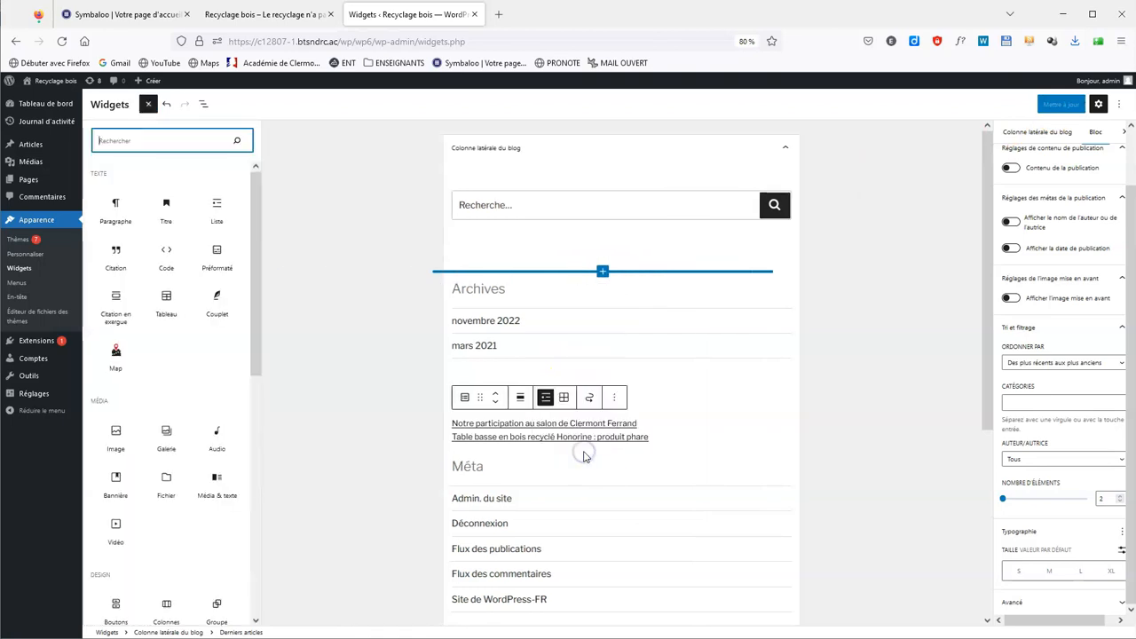
left_click_drag(254, 192, 257, 214)
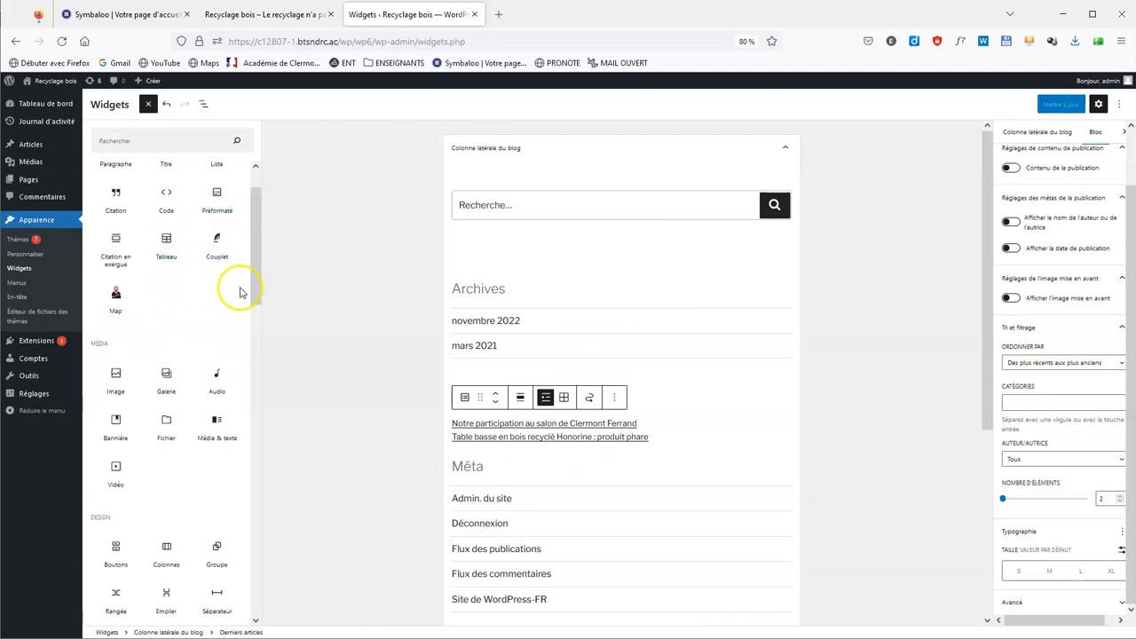
left_click_drag(254, 266, 271, 315)
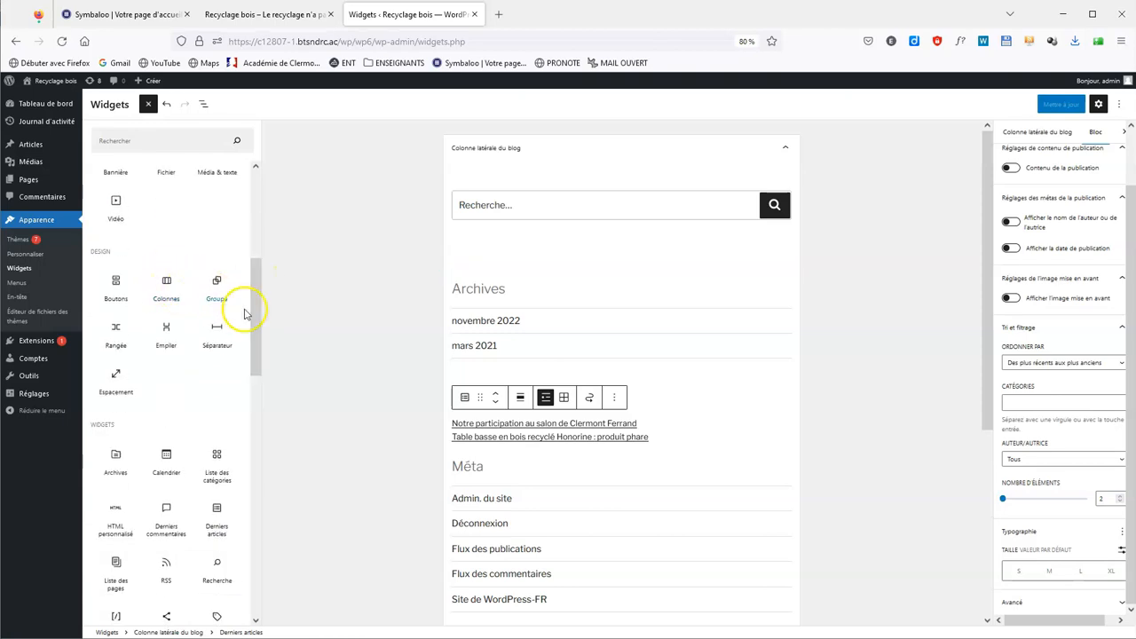
left_click_drag(252, 316, 260, 563)
left_click(107, 532)
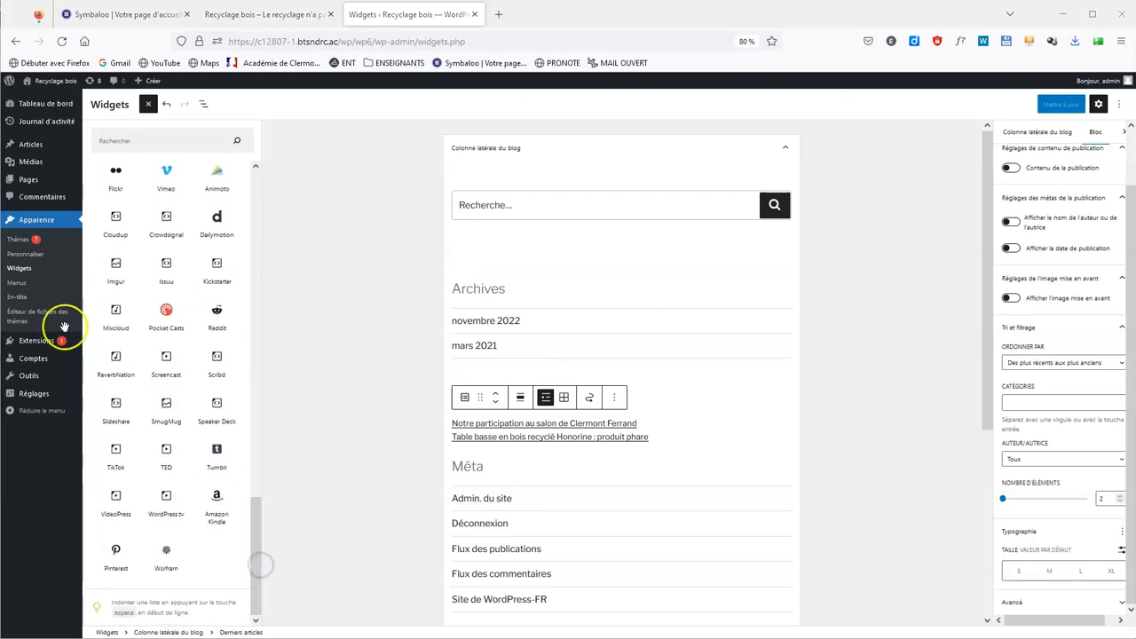
Step: Look through the article "Notre participation au salon de Clermont Ferrand" in the editor and return to the articles list
mouse_move(30, 145)
left_click(30, 145)
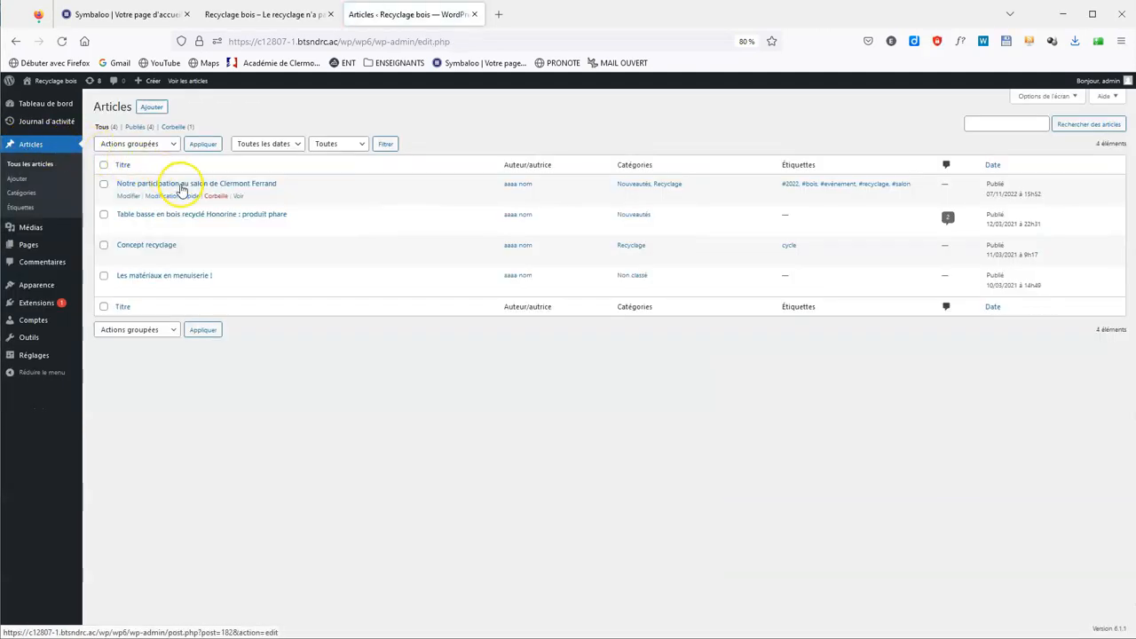
left_click(158, 183)
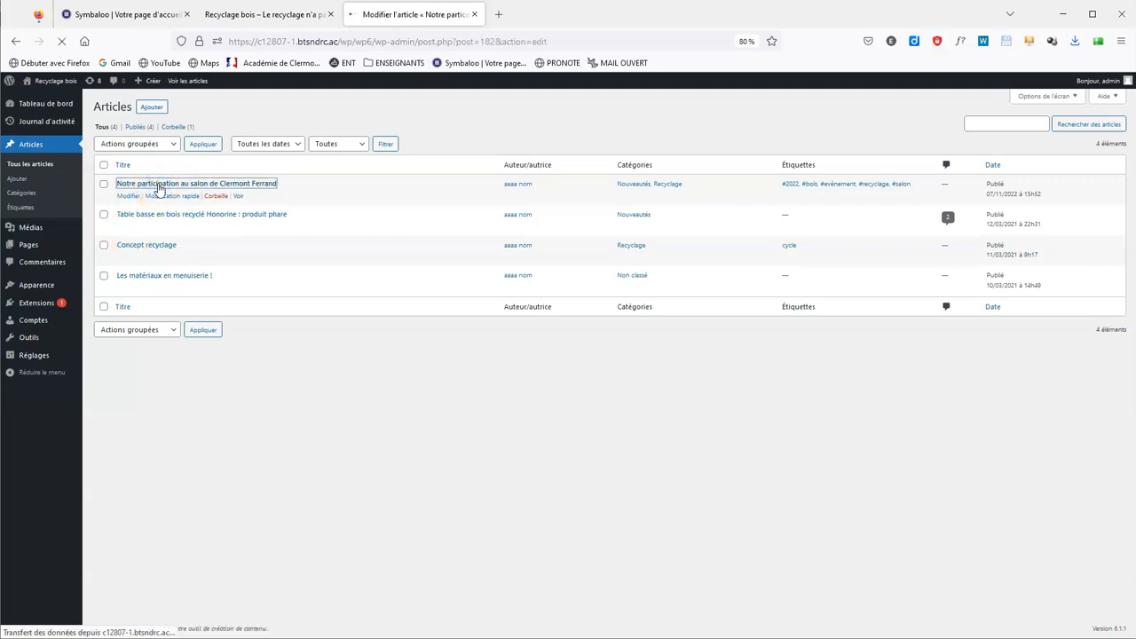
scroll(785, 394, "down", 4)
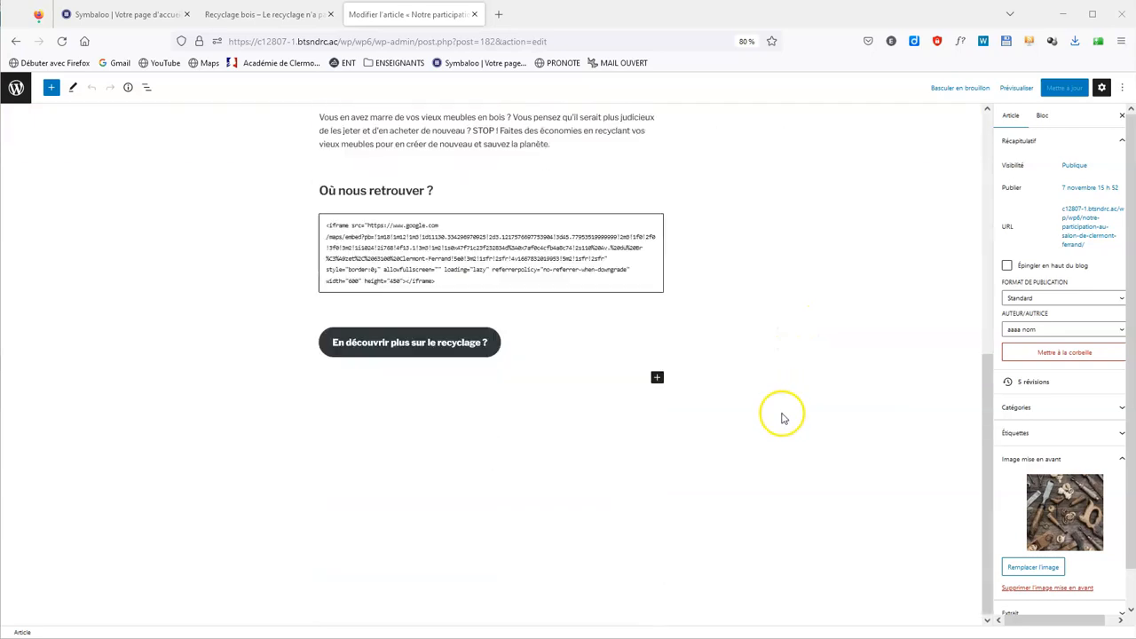
scroll(781, 414, "up", 5)
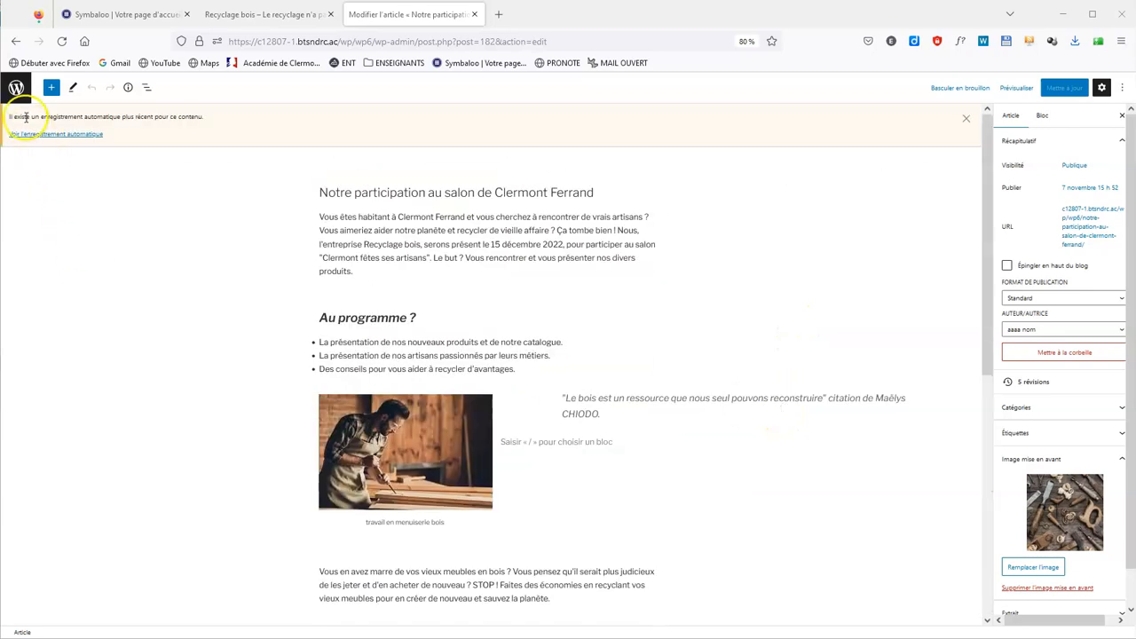
left_click(16, 87)
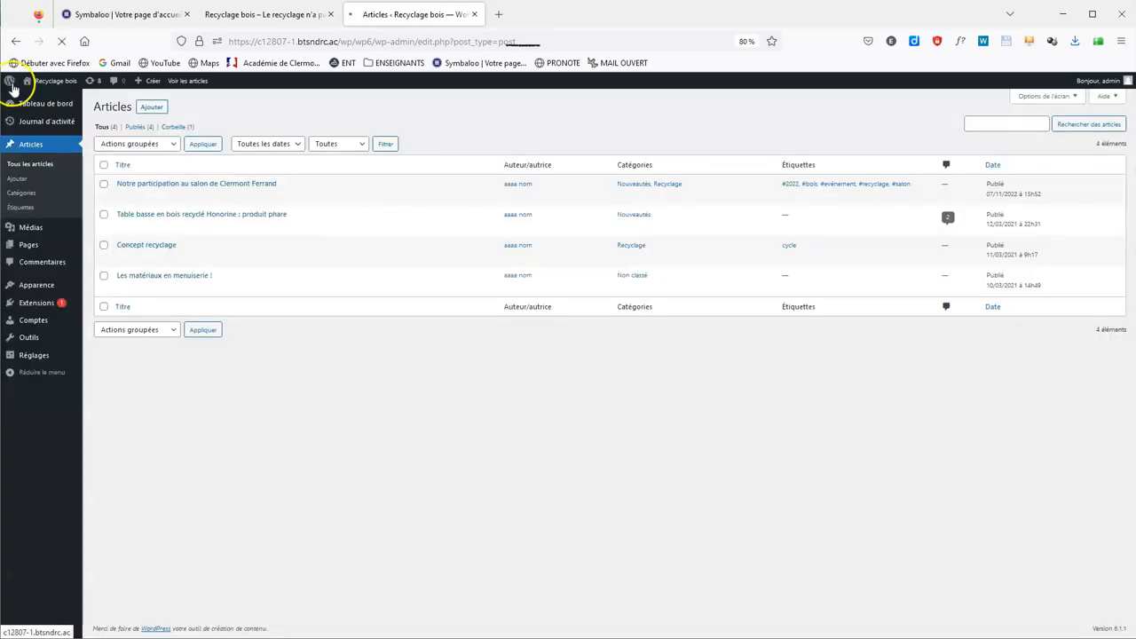
Step: Activate the Yoast SEO plugin from the installed extensions
mouse_move(27, 302)
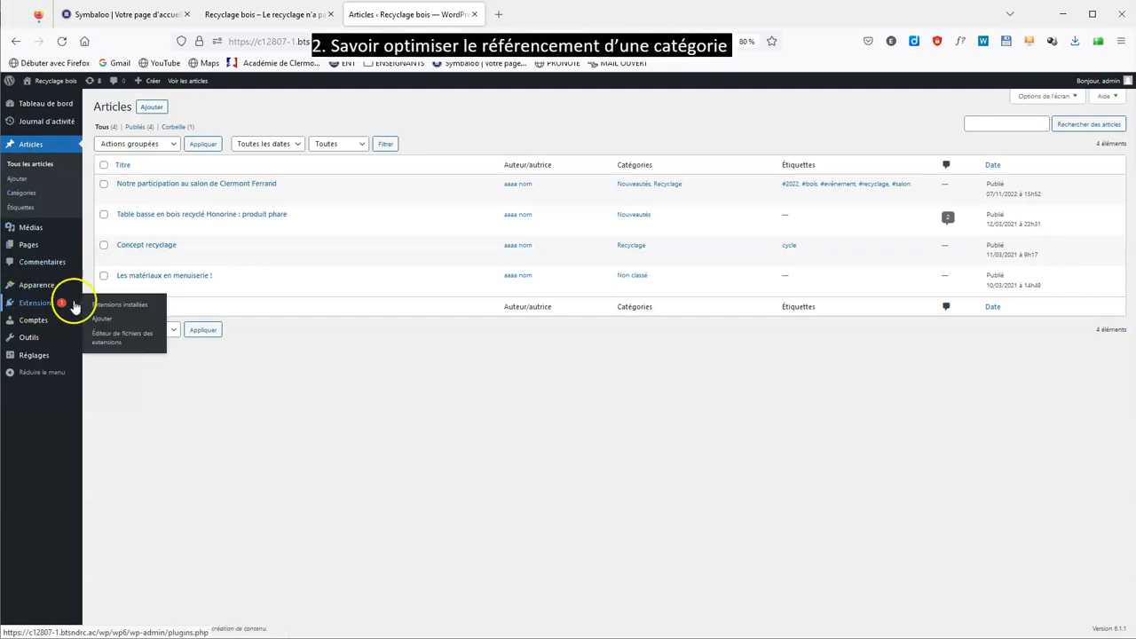
left_click(104, 307)
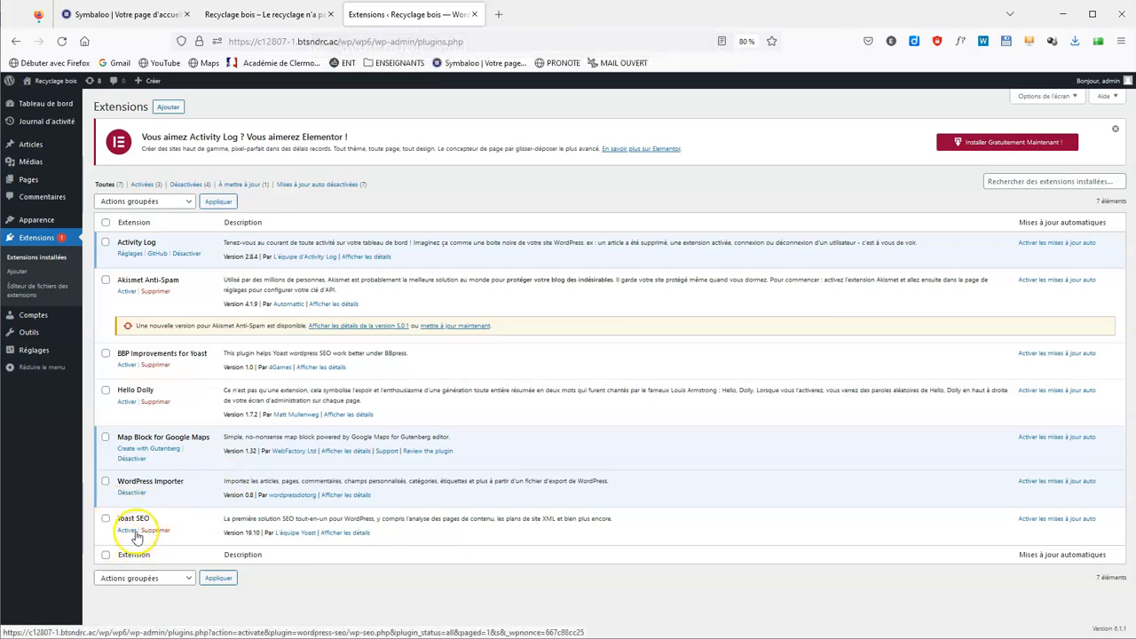
left_click(127, 531)
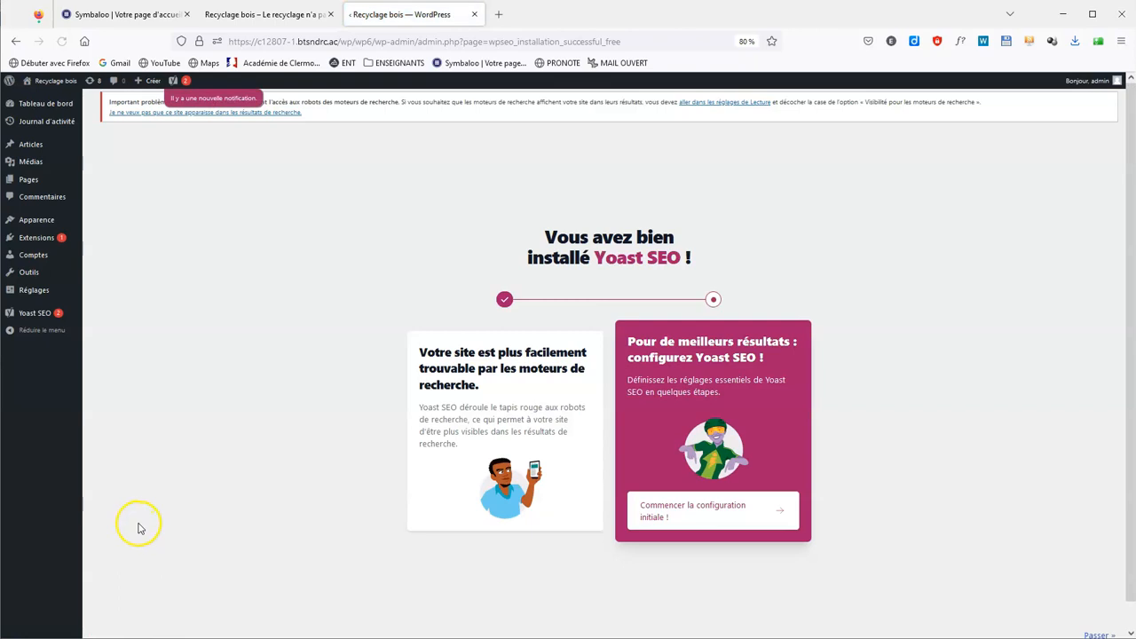
Step: Reopen the article "Notre participation au salon de Clermont Ferrand" for editing and go to its Yoast SEO section
mouse_move(63, 144)
left_click(123, 146)
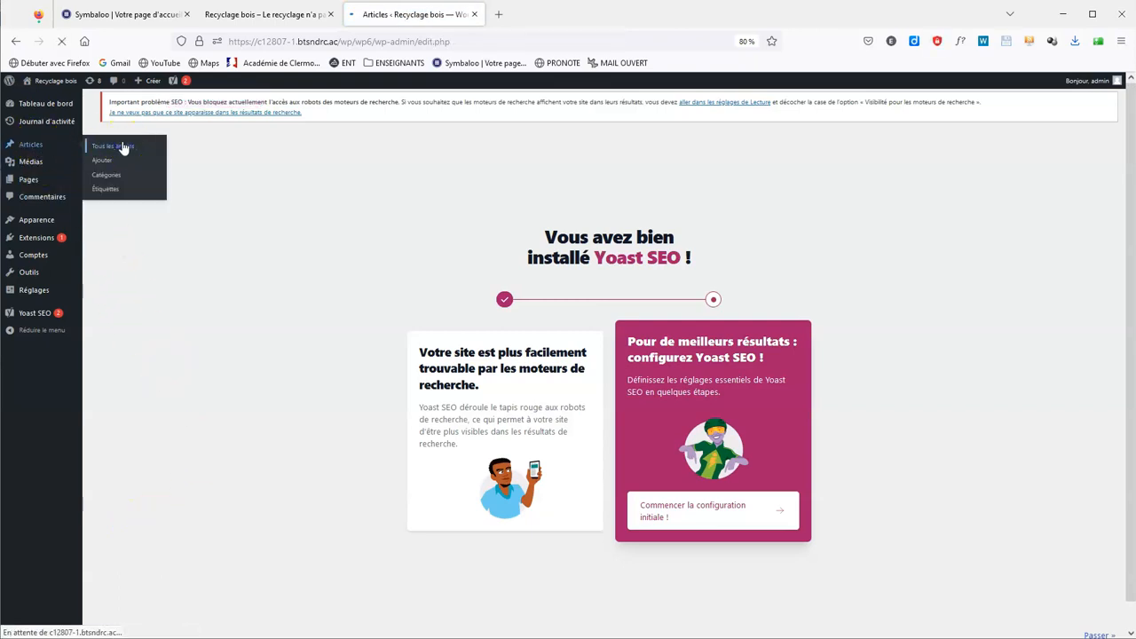
left_click(178, 184)
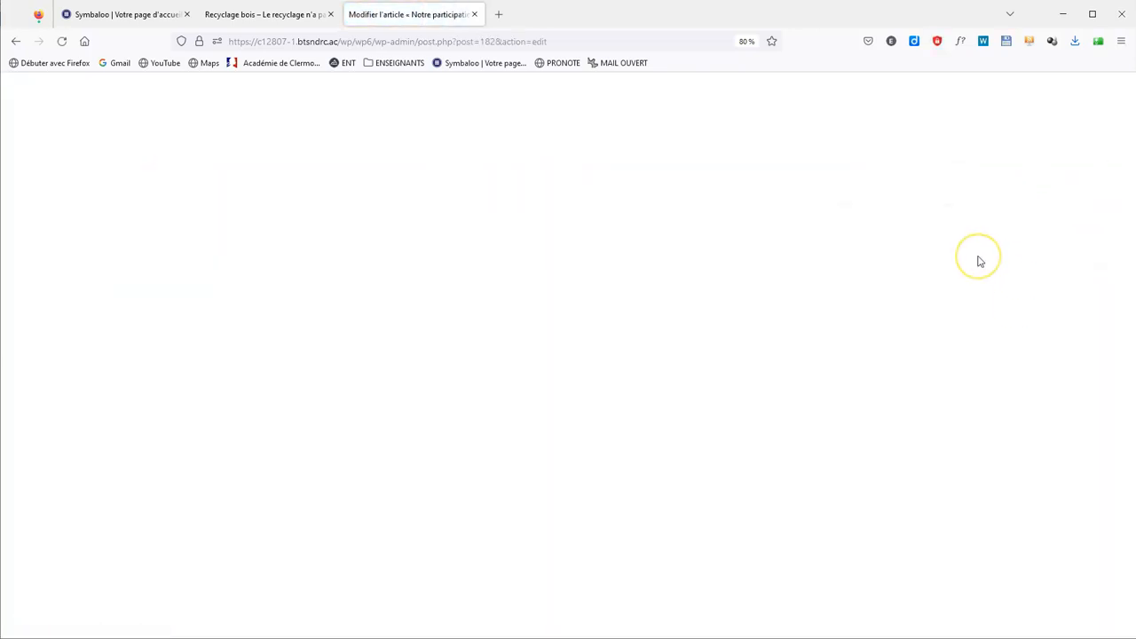
scroll(837, 322, "down", 8)
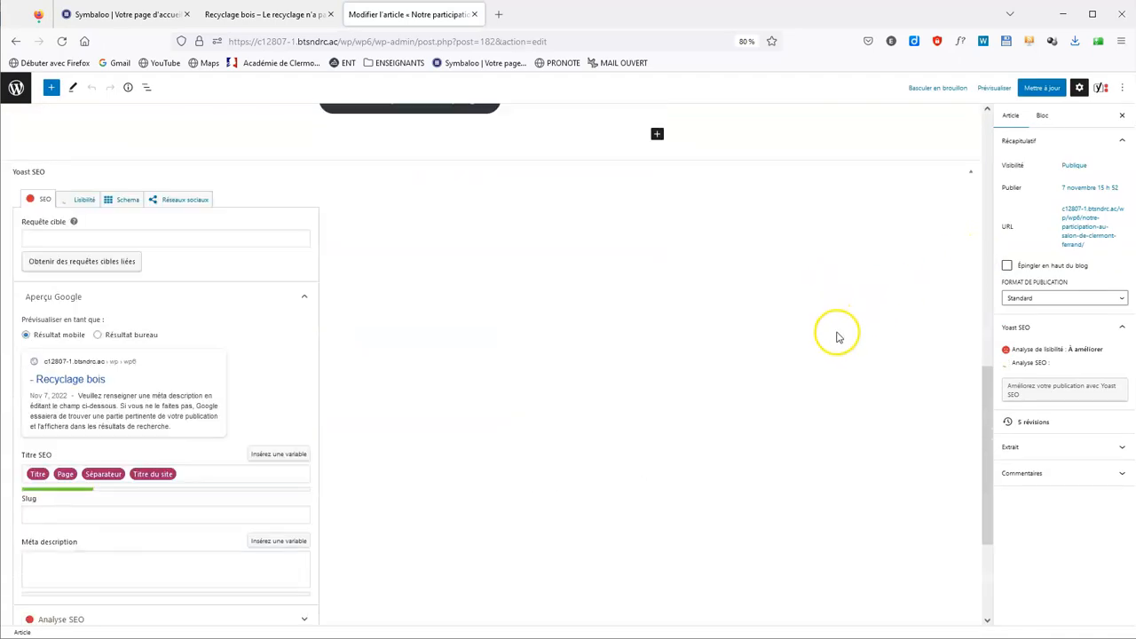
scroll(160, 244, "down", 3)
scroll(167, 373, "up", 5)
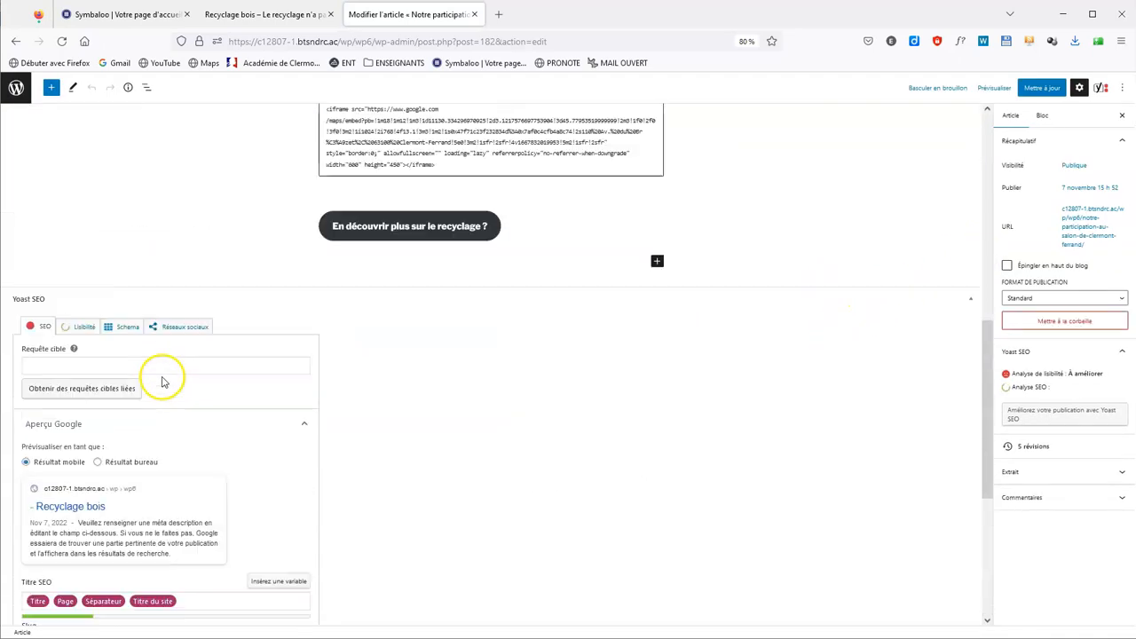
Step: Open the article category Nouveautés for editing and examine its description field and Yoast SEO settings
scroll(163, 382, "up", 2)
left_click(16, 89)
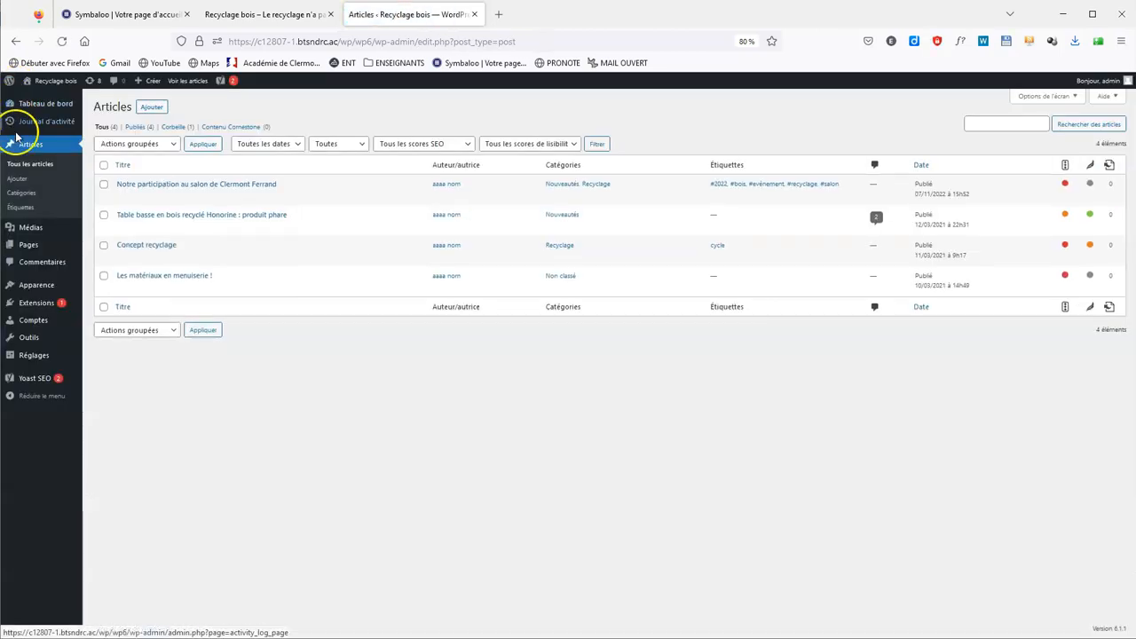
left_click(25, 192)
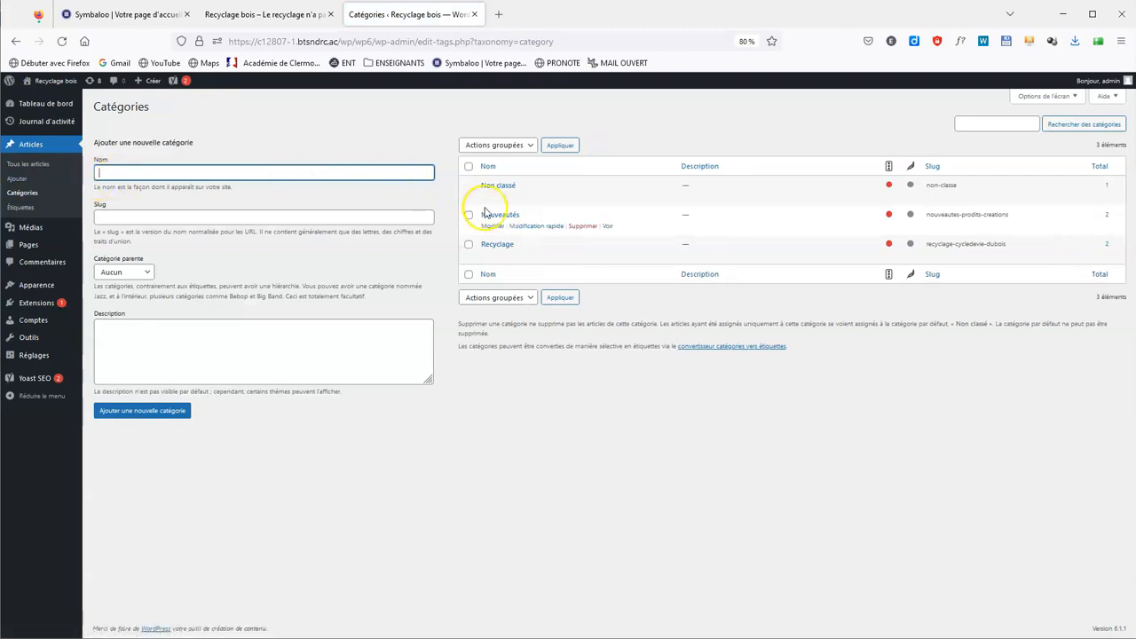
left_click(504, 215)
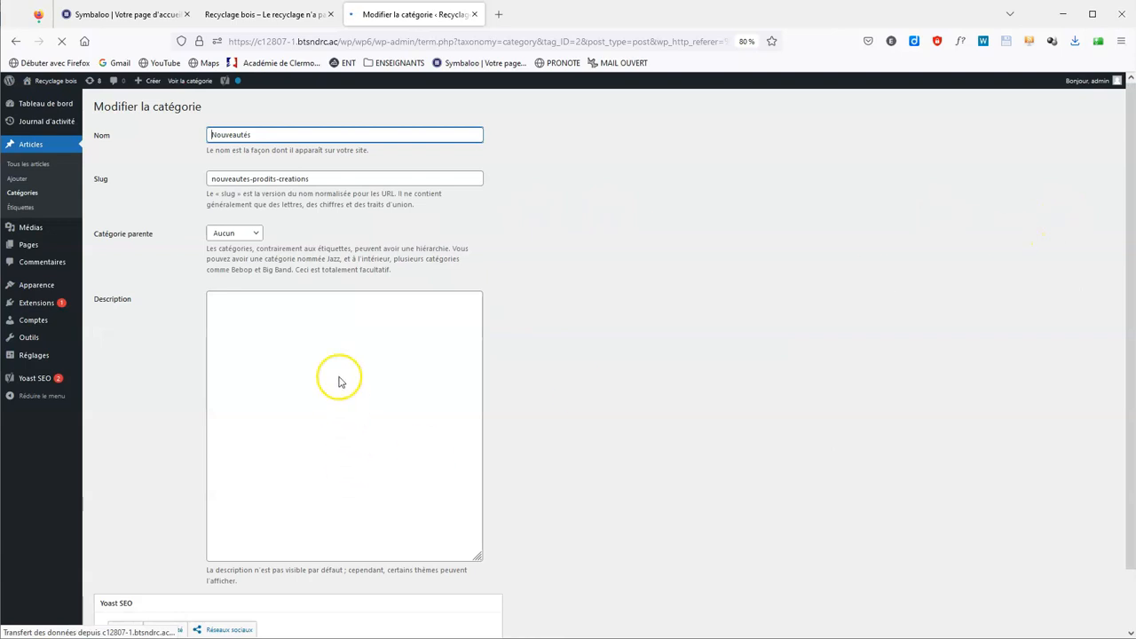
scroll(325, 404, "down", 5)
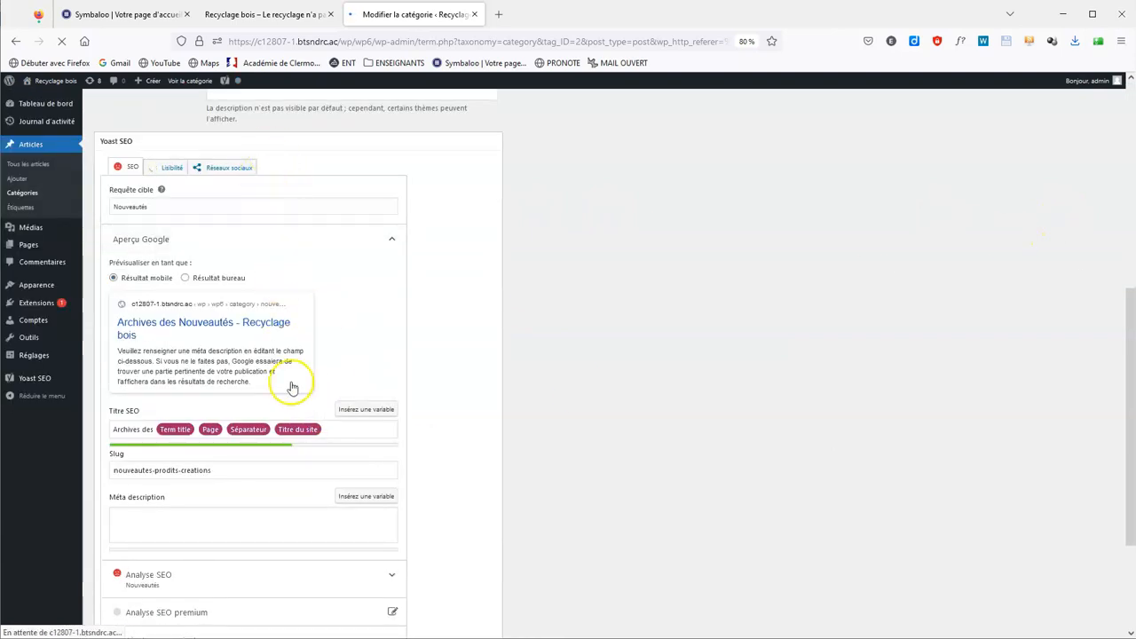
scroll(229, 541, "up", 5)
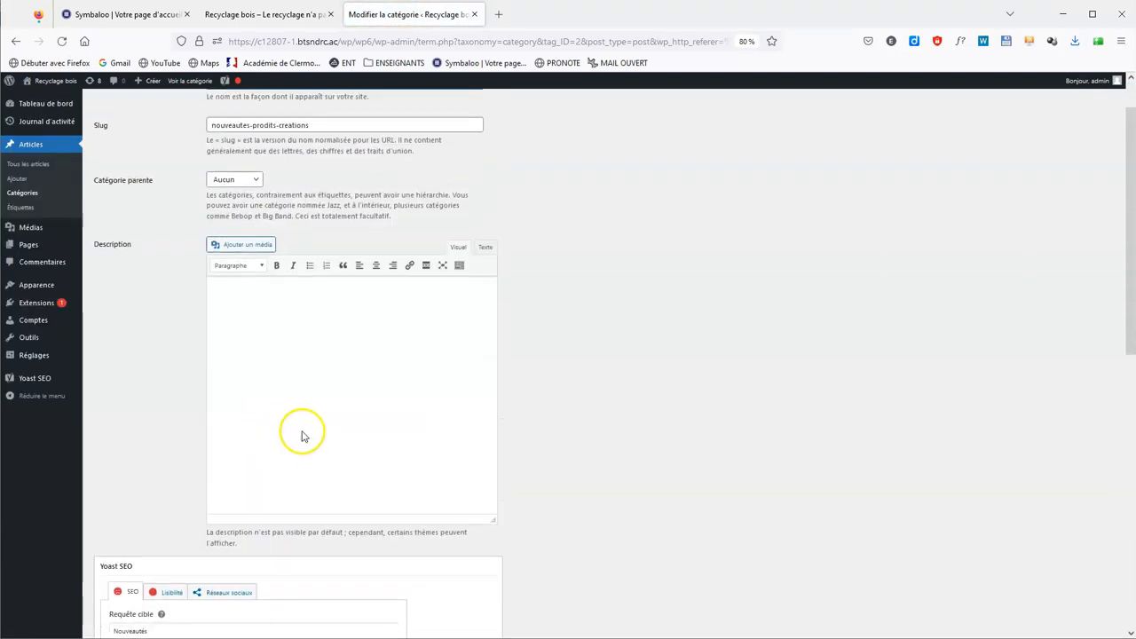
scroll(302, 435, "down", 5)
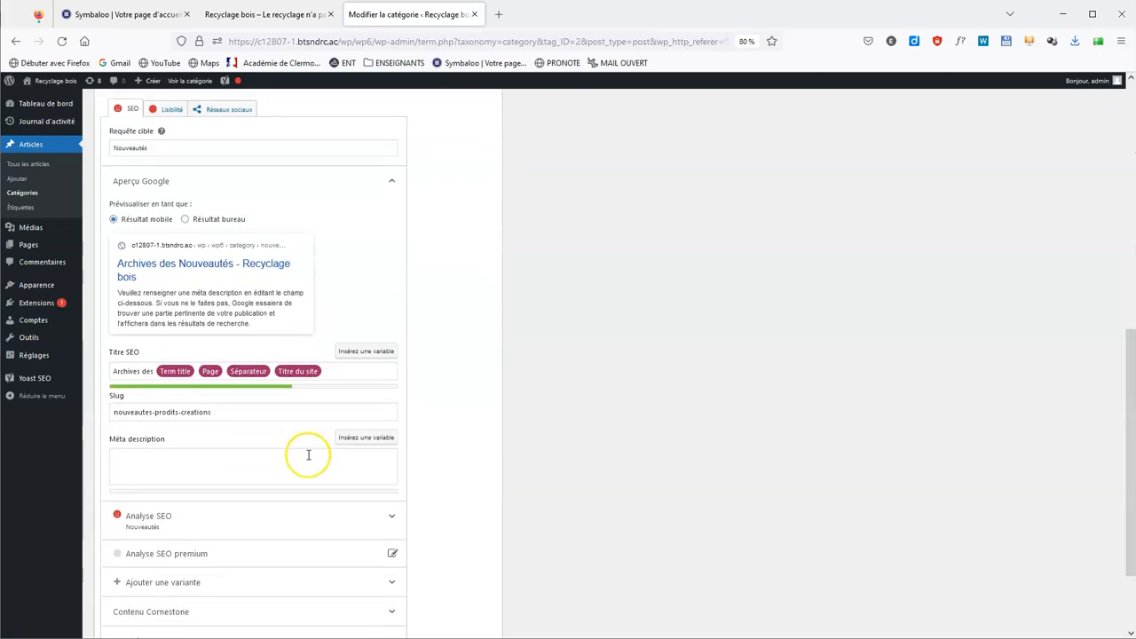
scroll(308, 455, "up", 5)
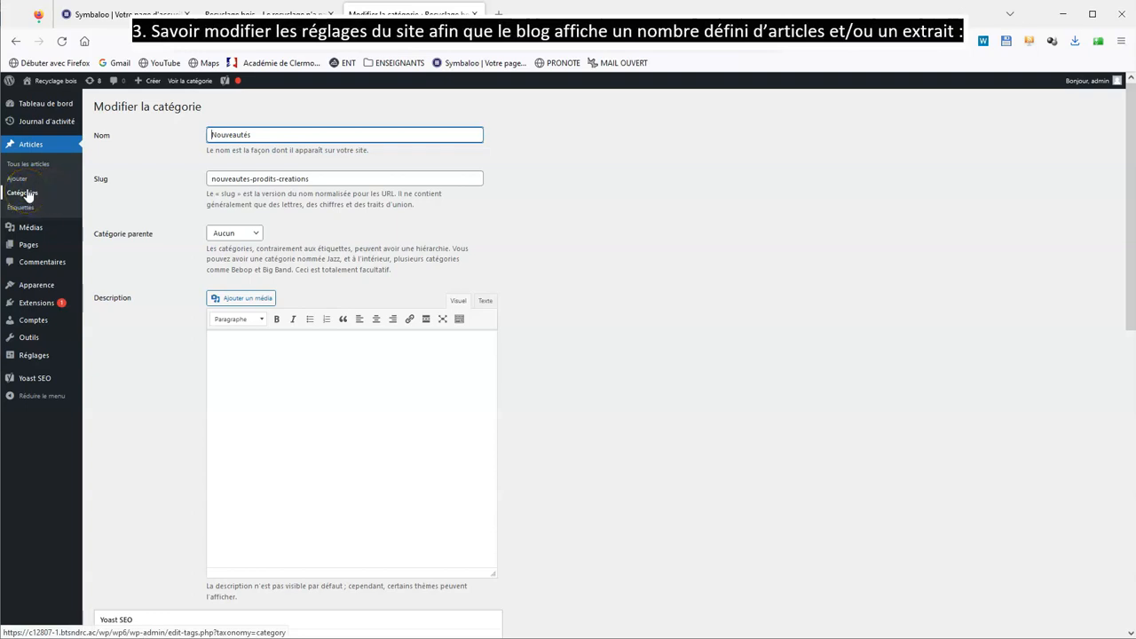
Step: In the site's reading settings, limit pages to 6 articles and include only the excerpt of each feed post
mouse_move(29, 357)
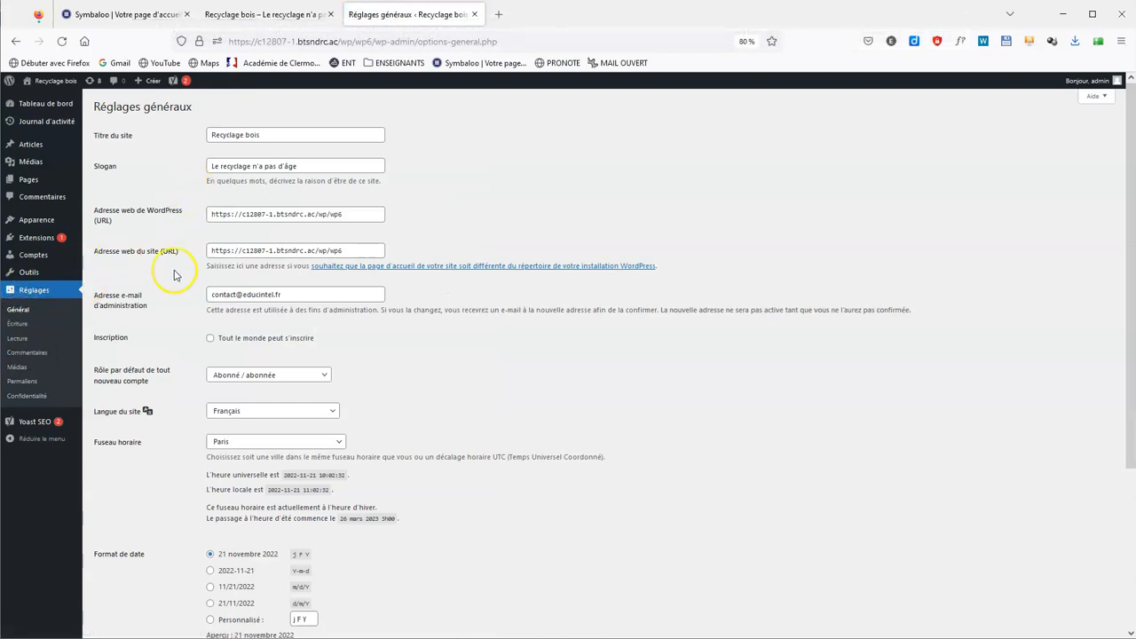
left_click(18, 343)
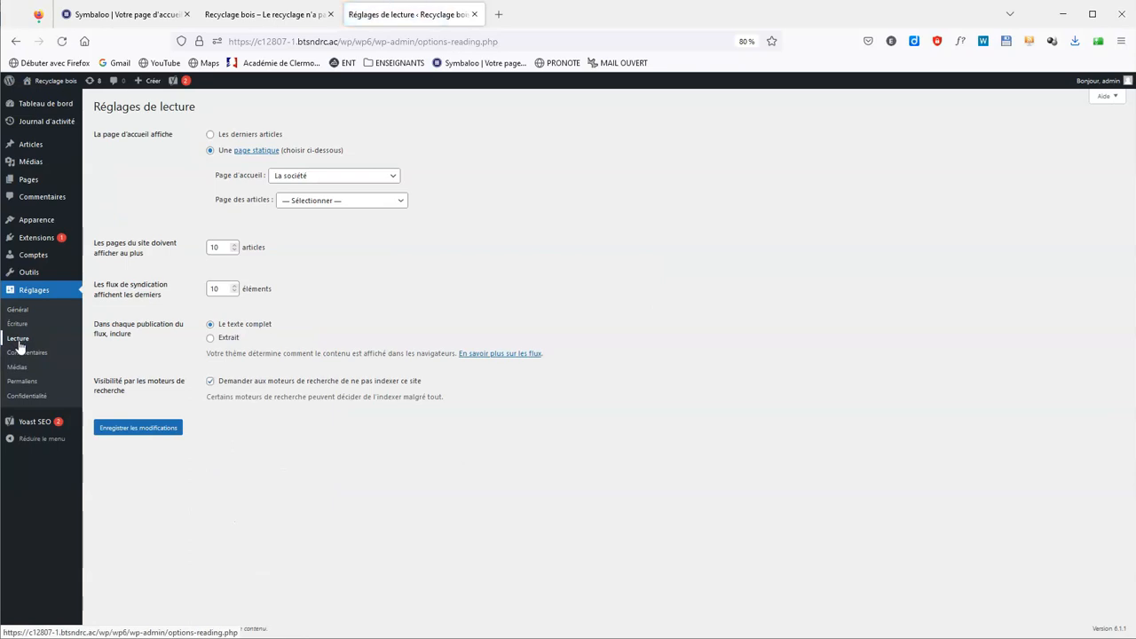
left_click(225, 250)
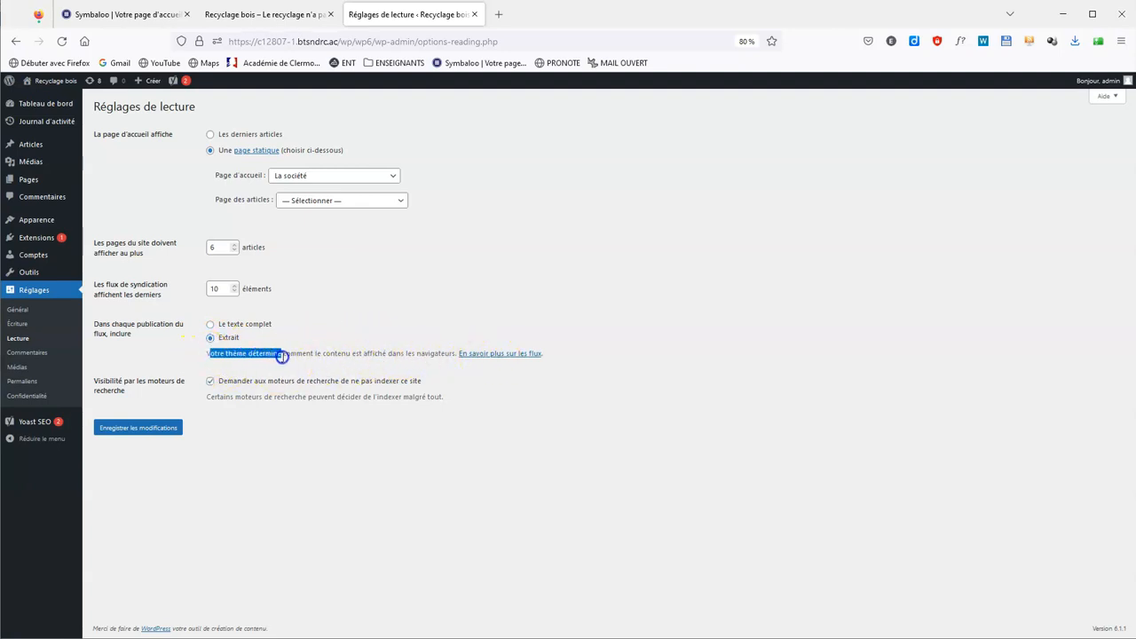
left_click_drag(349, 356, 453, 362)
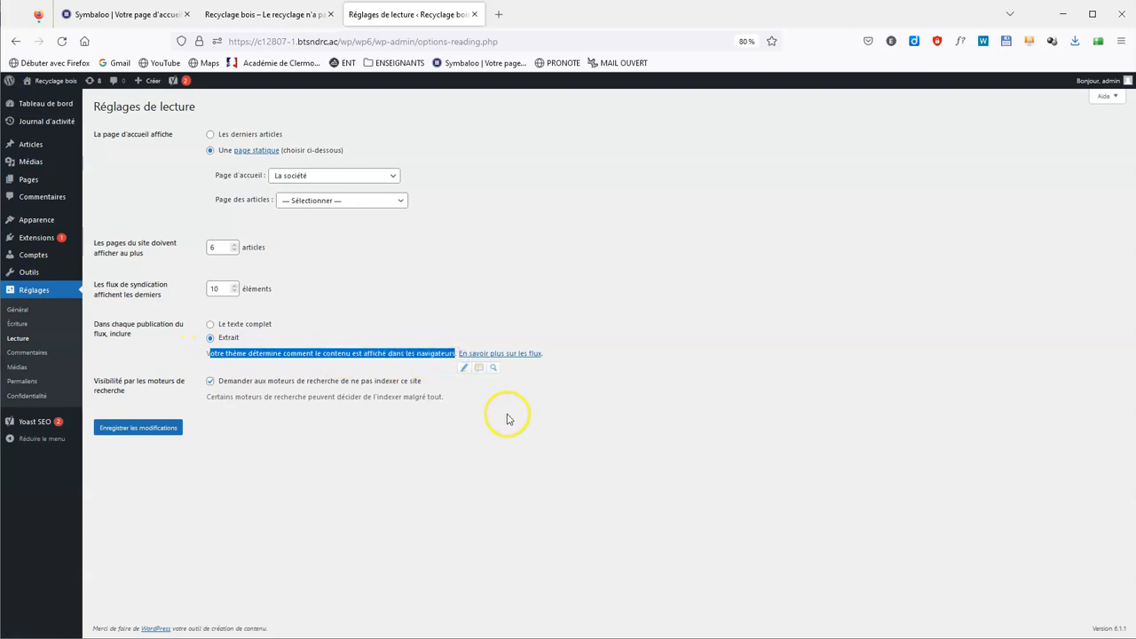
left_click(51, 222)
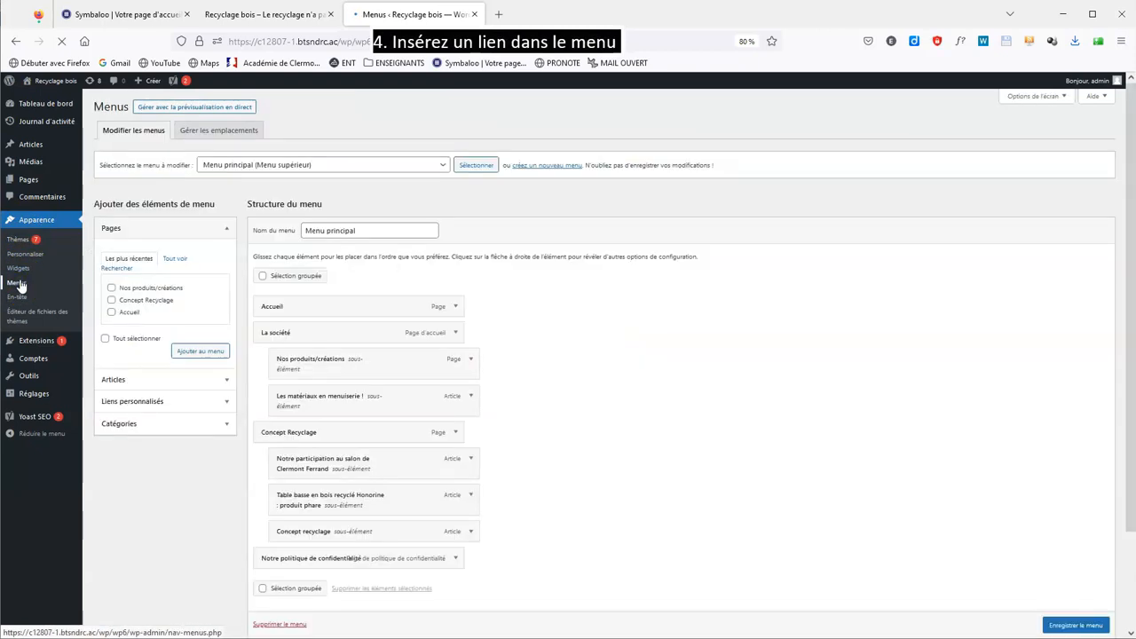
left_click(174, 264)
left_click(227, 228)
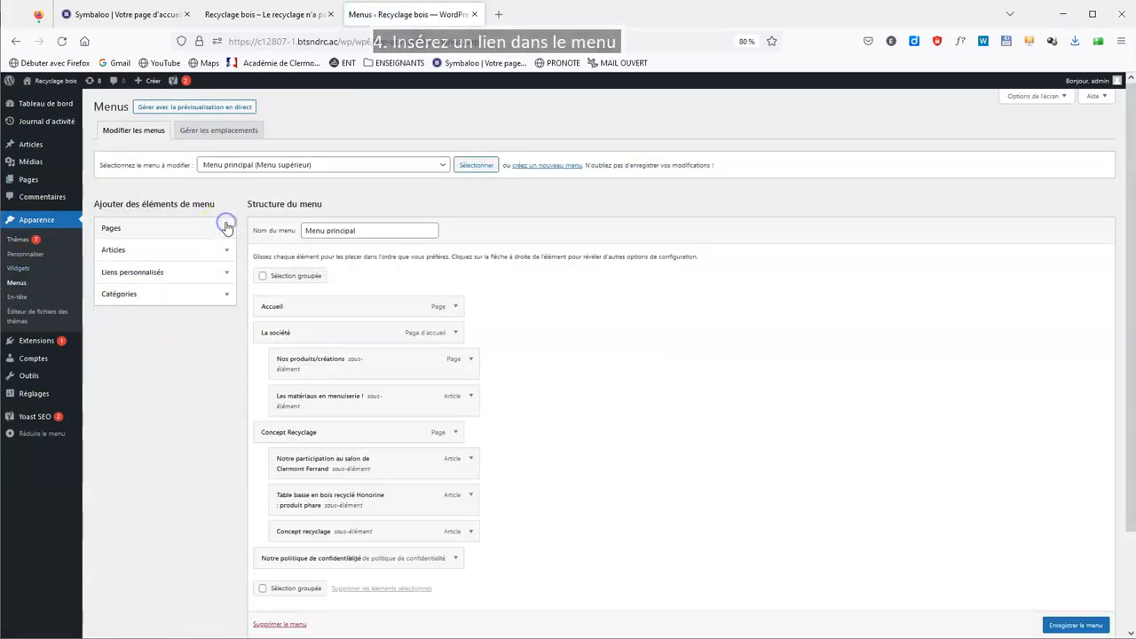
left_click(227, 277)
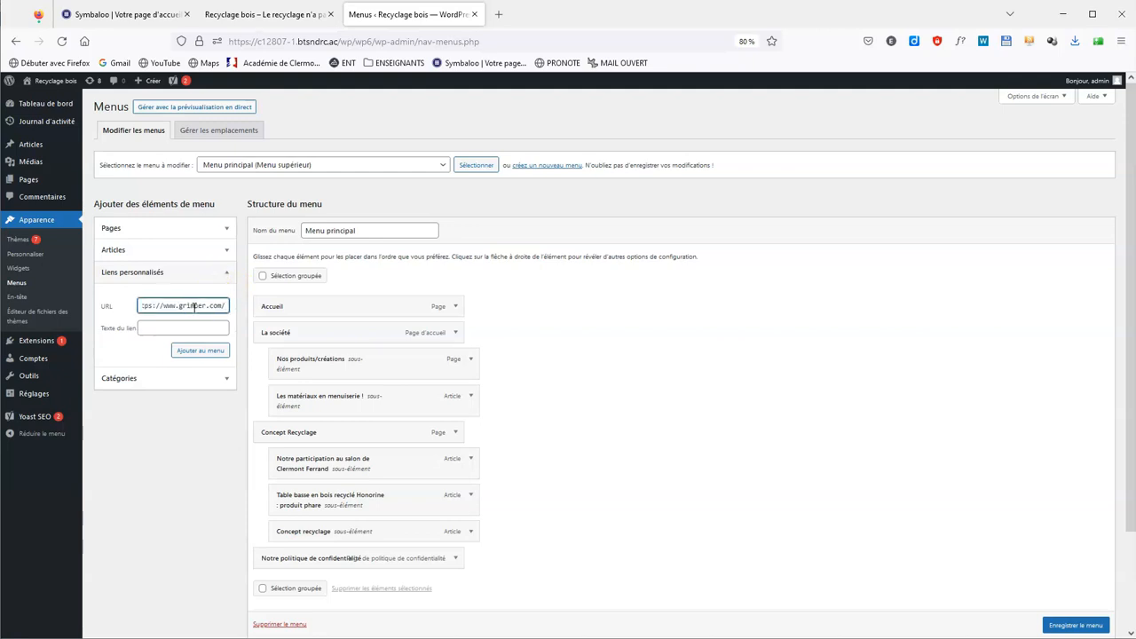
left_click(194, 327)
left_click(198, 354)
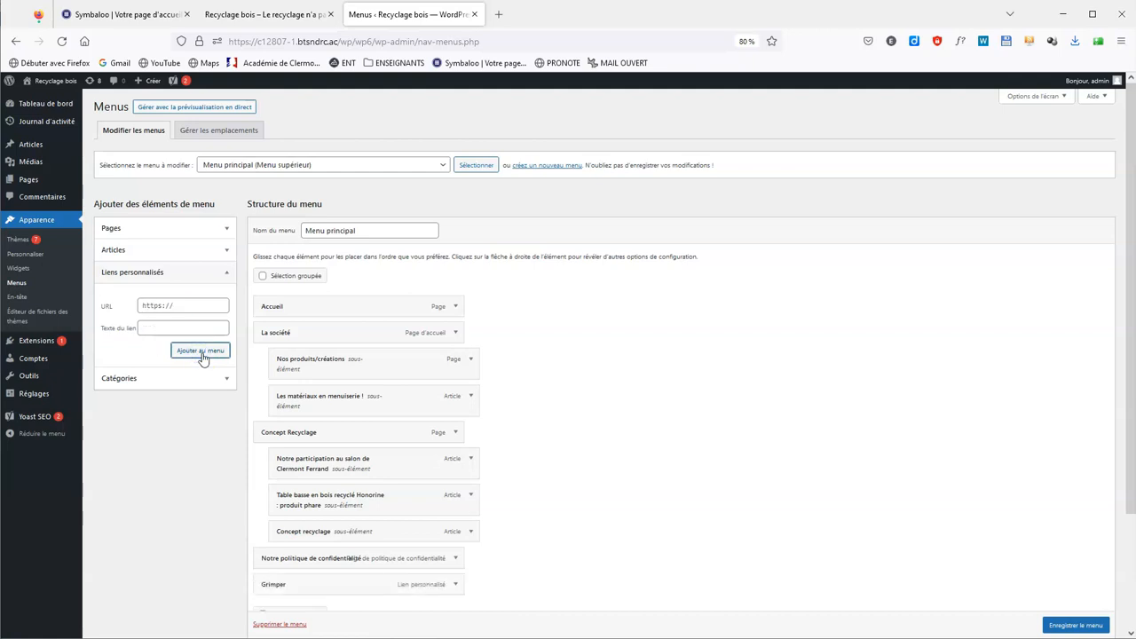
Step: Review the main menu's structure and settings, and save the menu
scroll(591, 441, "down", 3)
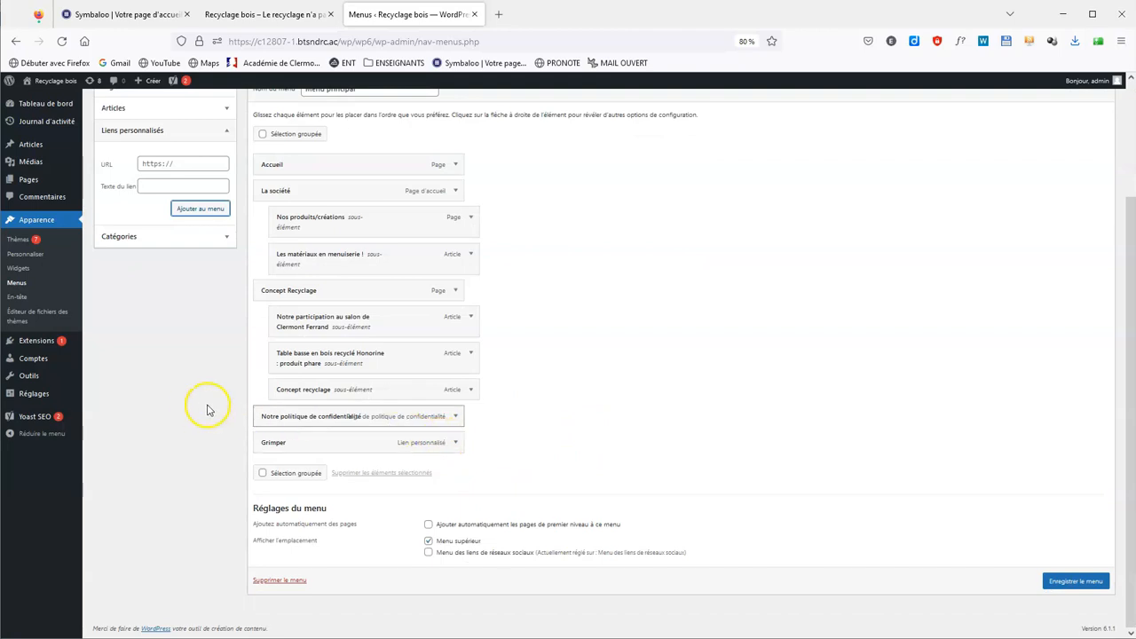
scroll(198, 414, "up", 3)
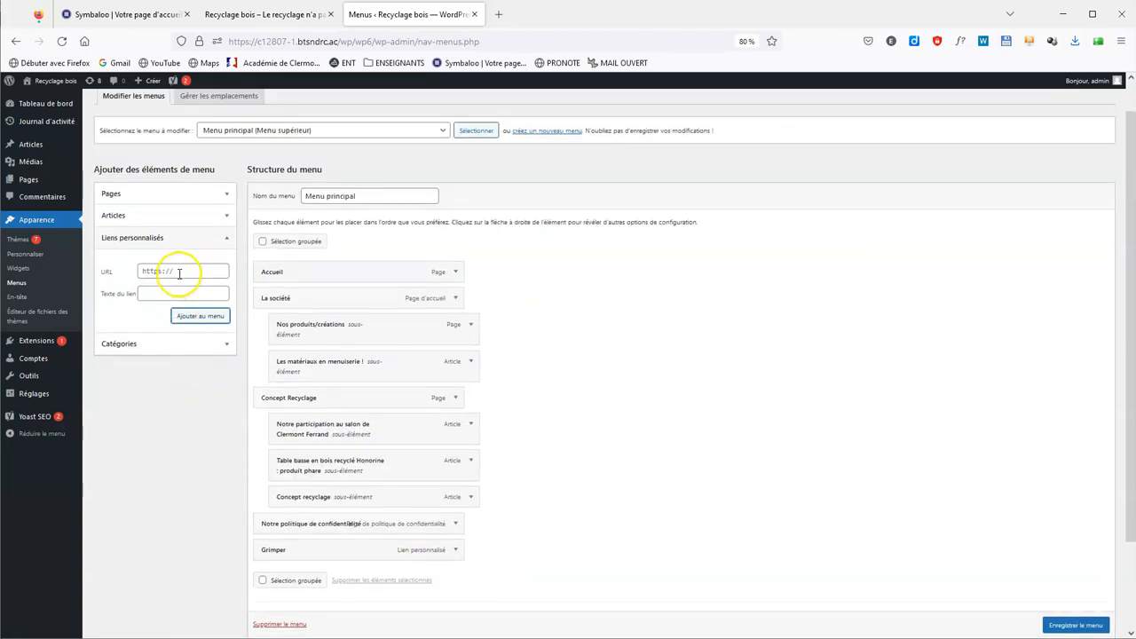
left_click(36, 144)
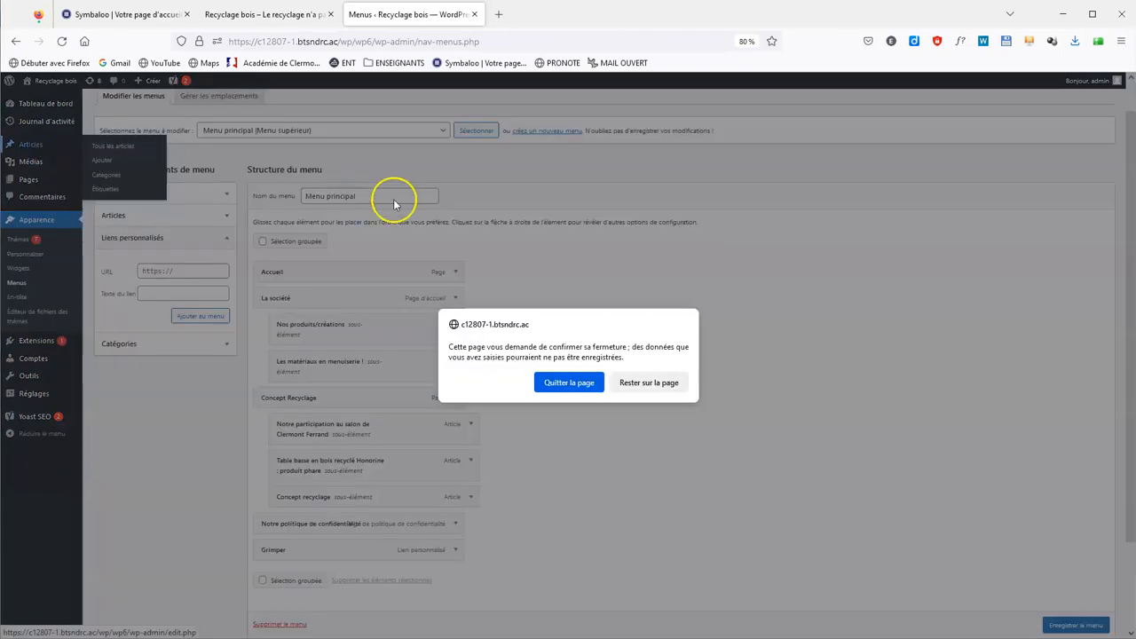
left_click(679, 384)
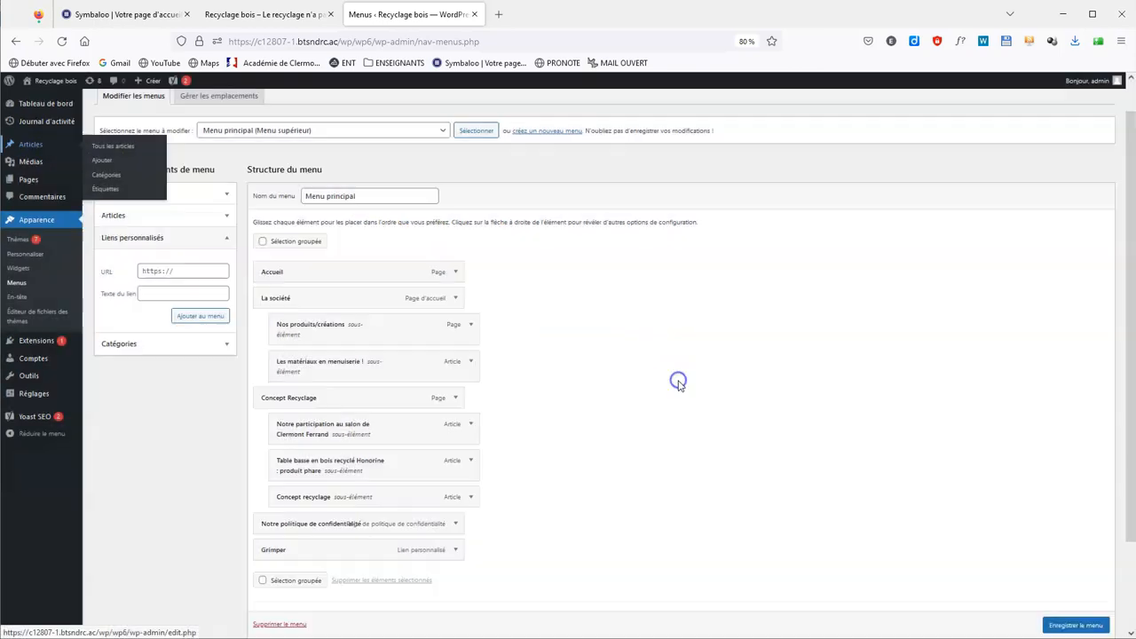
left_click(1089, 626)
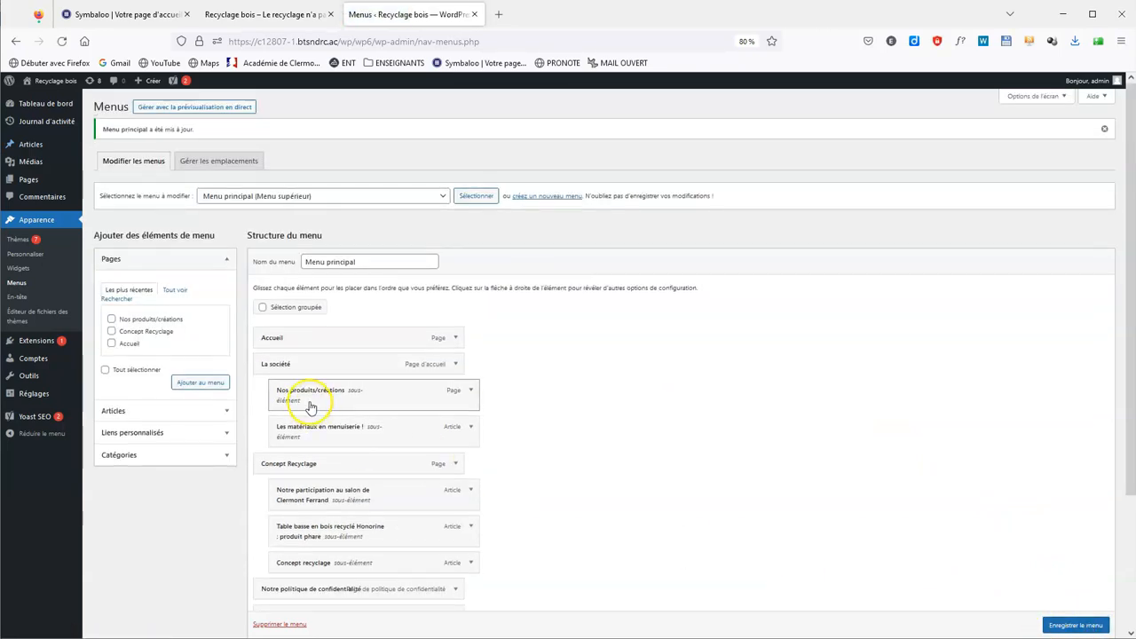
Step: Return to the public site's home page and reload it to check the navigation menu
key("alt")
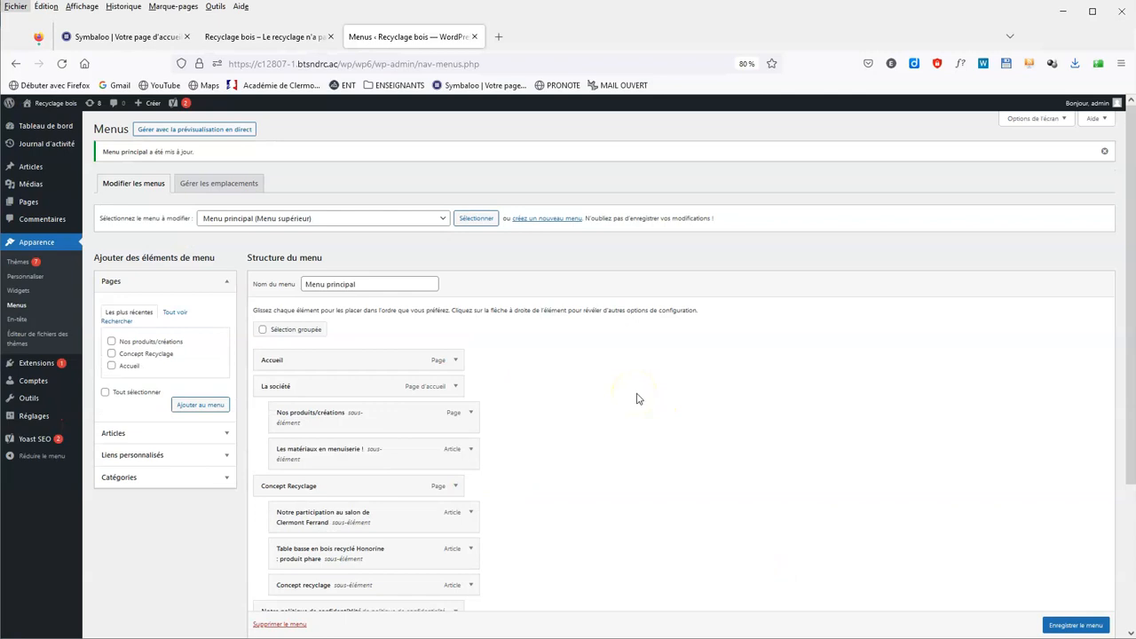
left_click(237, 38)
scroll(514, 393, "down", 3)
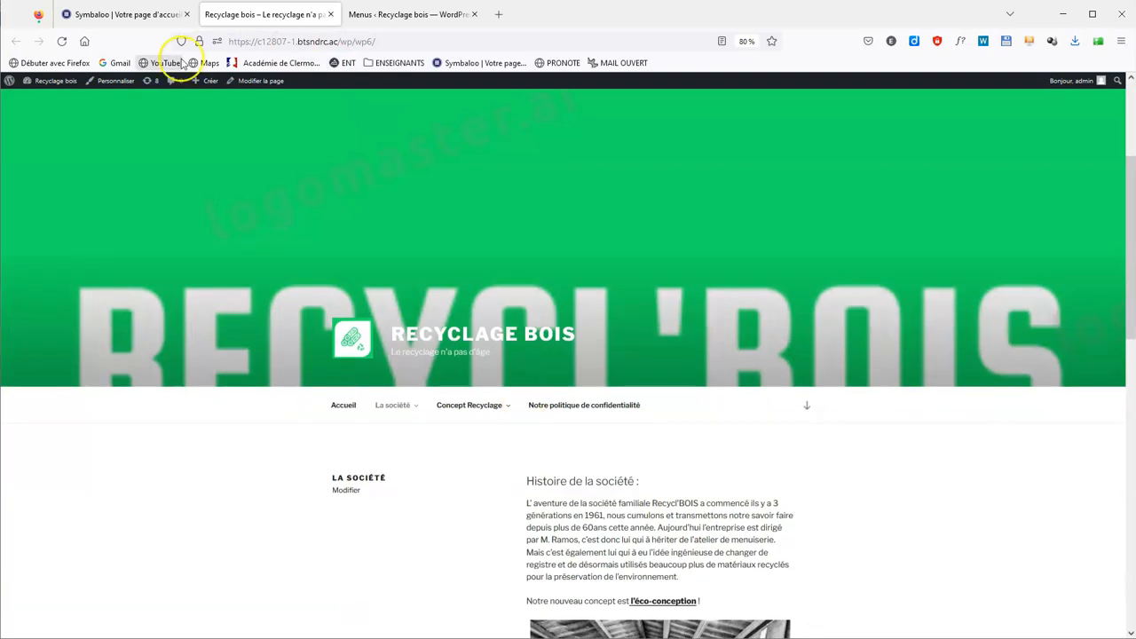
left_click(62, 41)
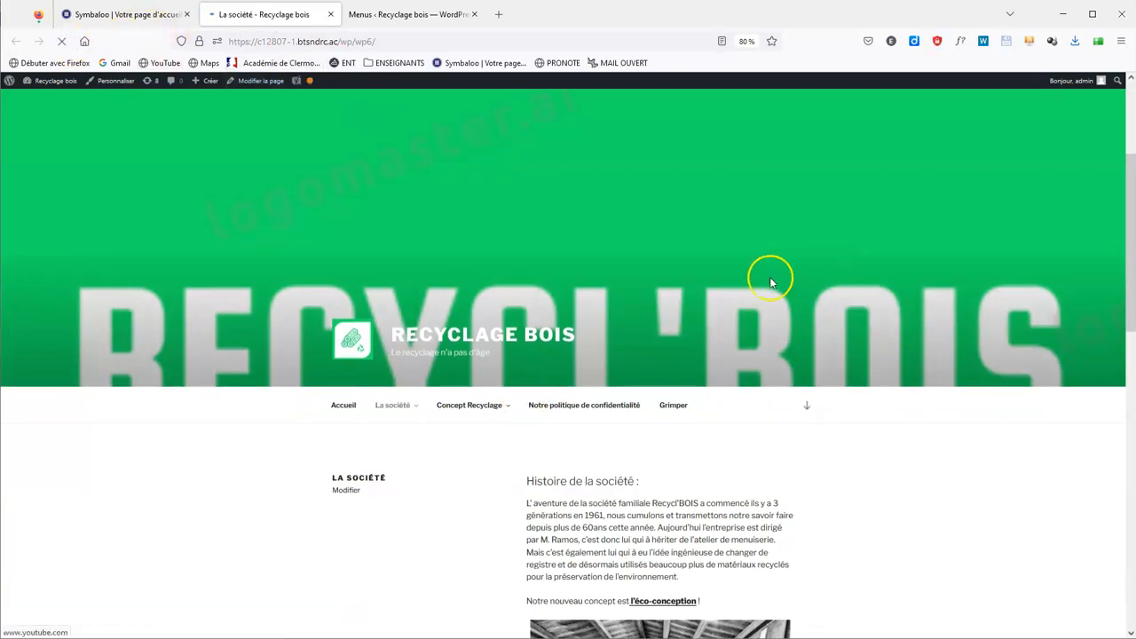
Step: Open the published article "Notre participation au salon de Clermont Ferrand" from the site menu and look through its content and sidebar widgets
mouse_move(467, 413)
left_click(480, 432)
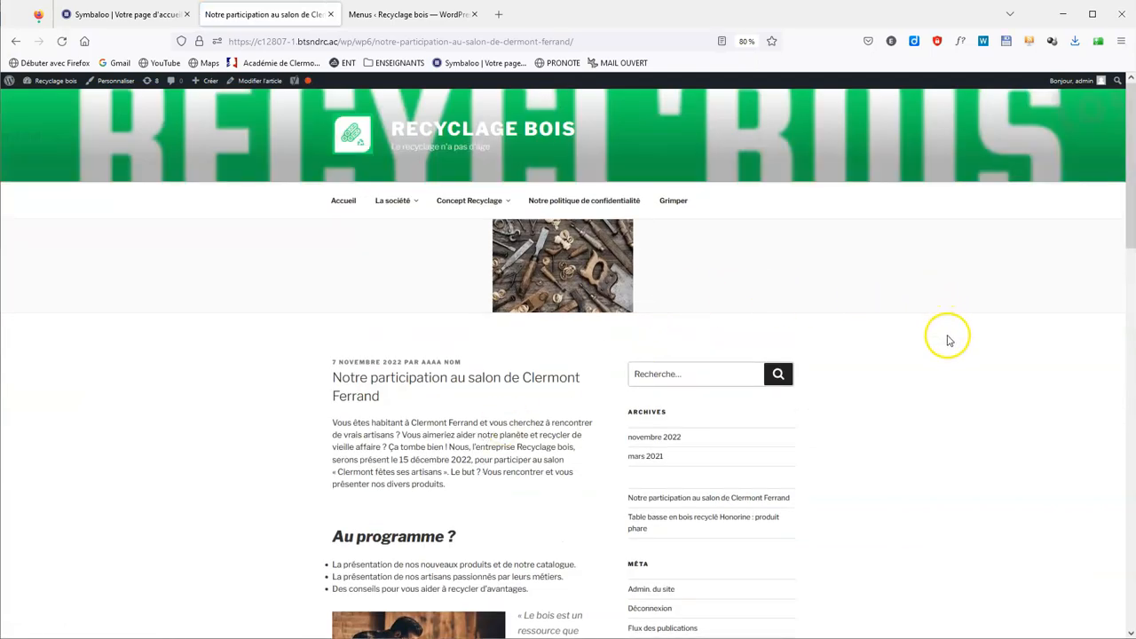
scroll(807, 347, "down", 5)
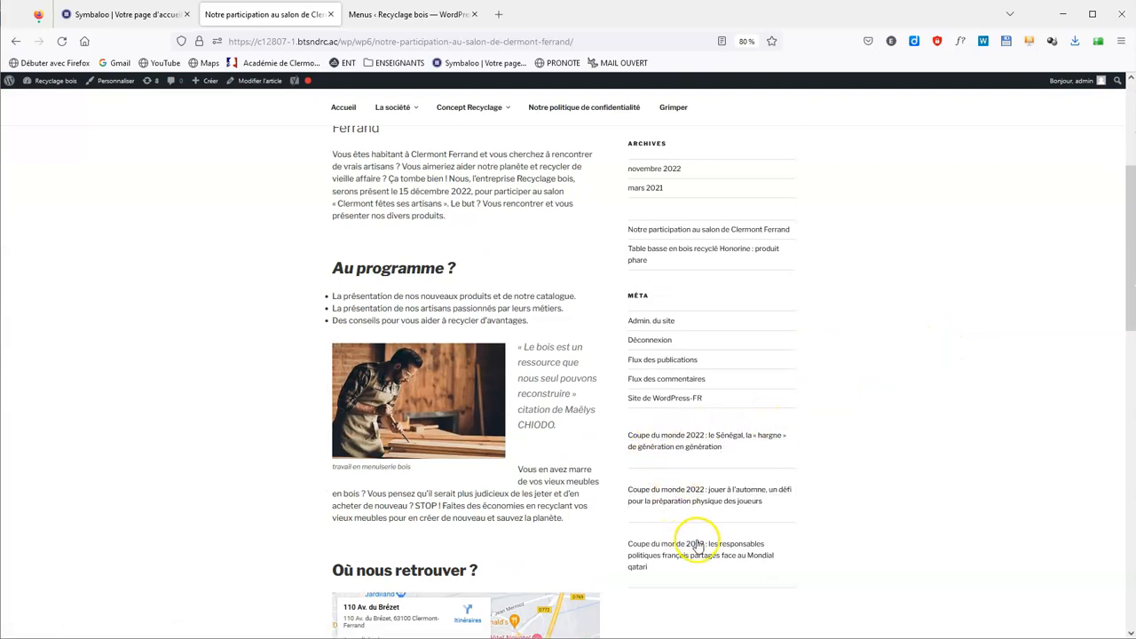
scroll(921, 485, "down", 4)
scroll(927, 481, "up", 5)
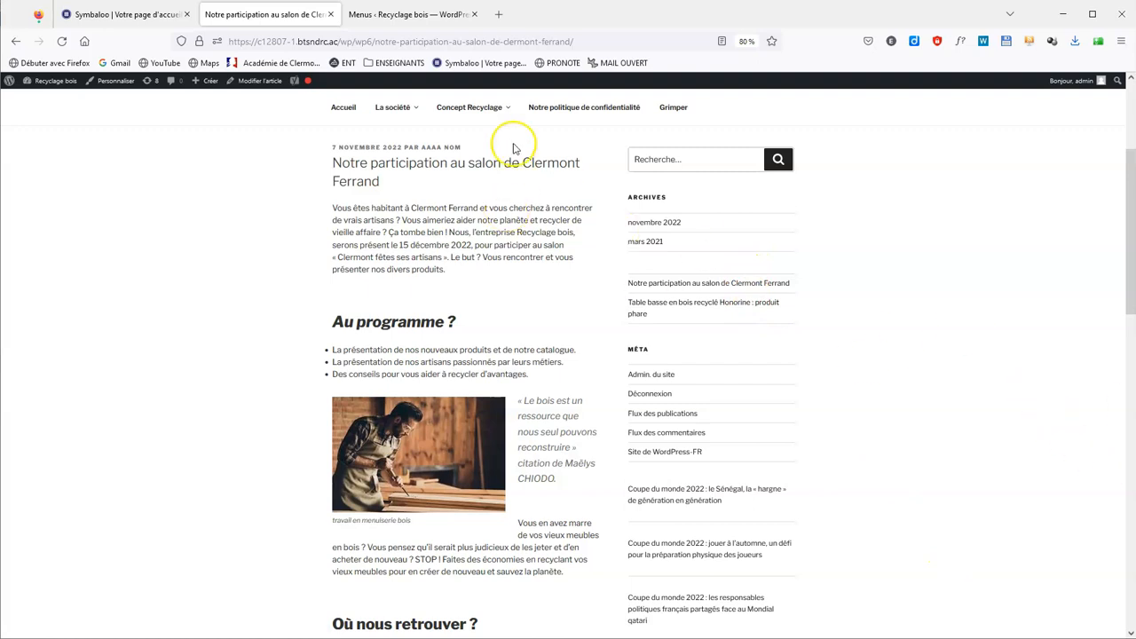
Step: Open the article "Les matériaux en menuiserie !" for editing and display its article-level settings
left_click(401, 17)
left_click(38, 148)
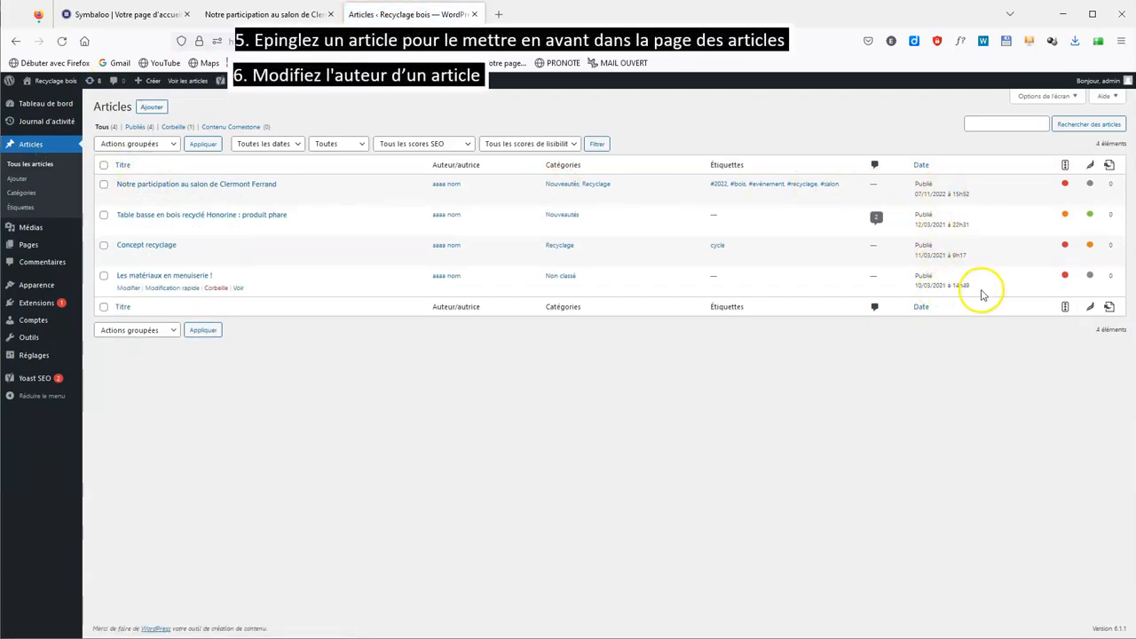
left_click(164, 278)
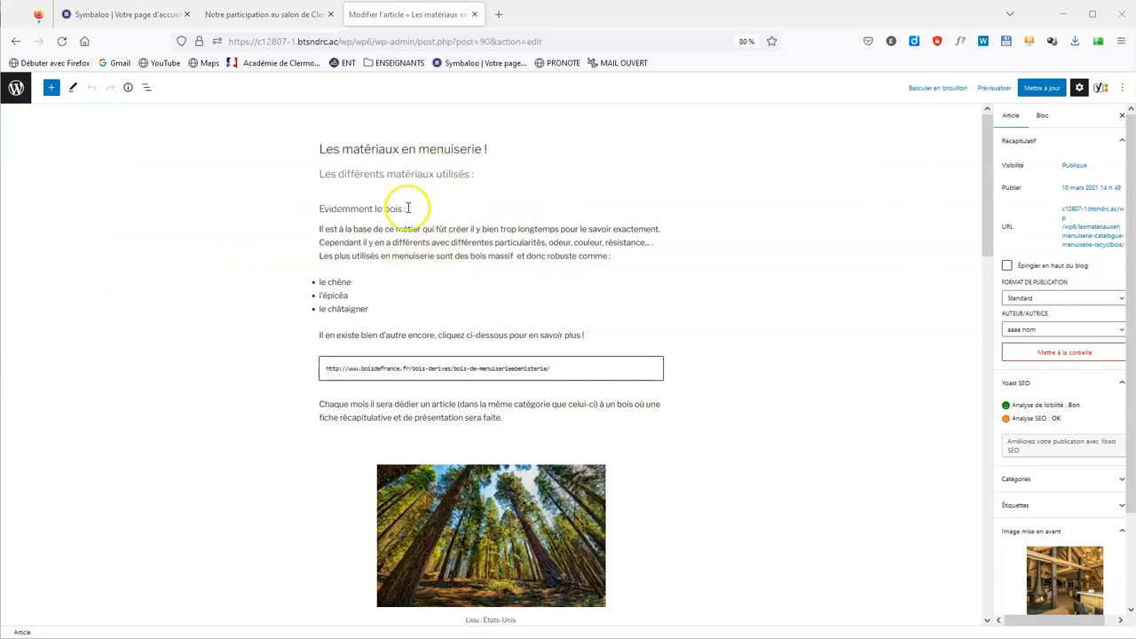
left_click(408, 232)
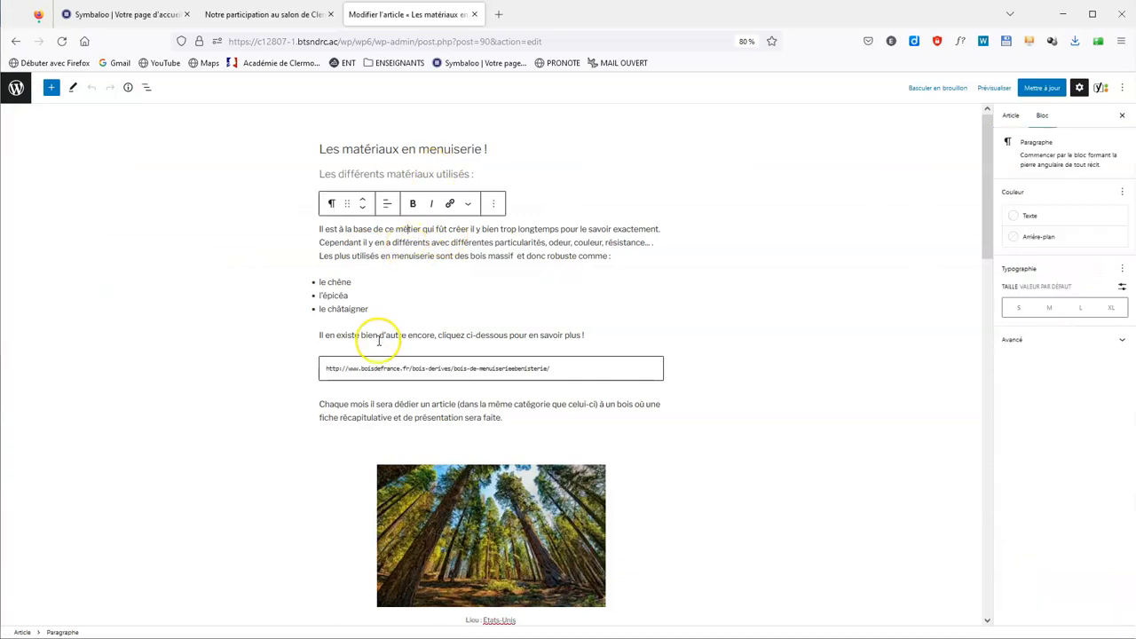
left_click(1011, 116)
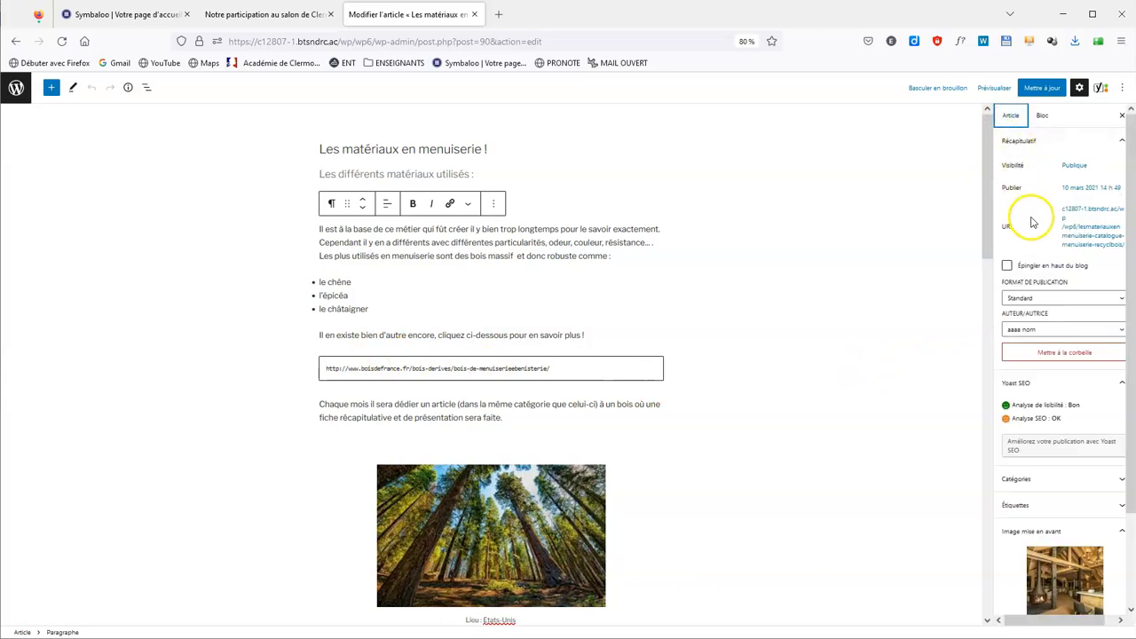
Step: Assign the article to the category Nouveautés and remove it from Non classé
scroll(1110, 152, "down", 3)
scroll(1109, 178, "up", 3)
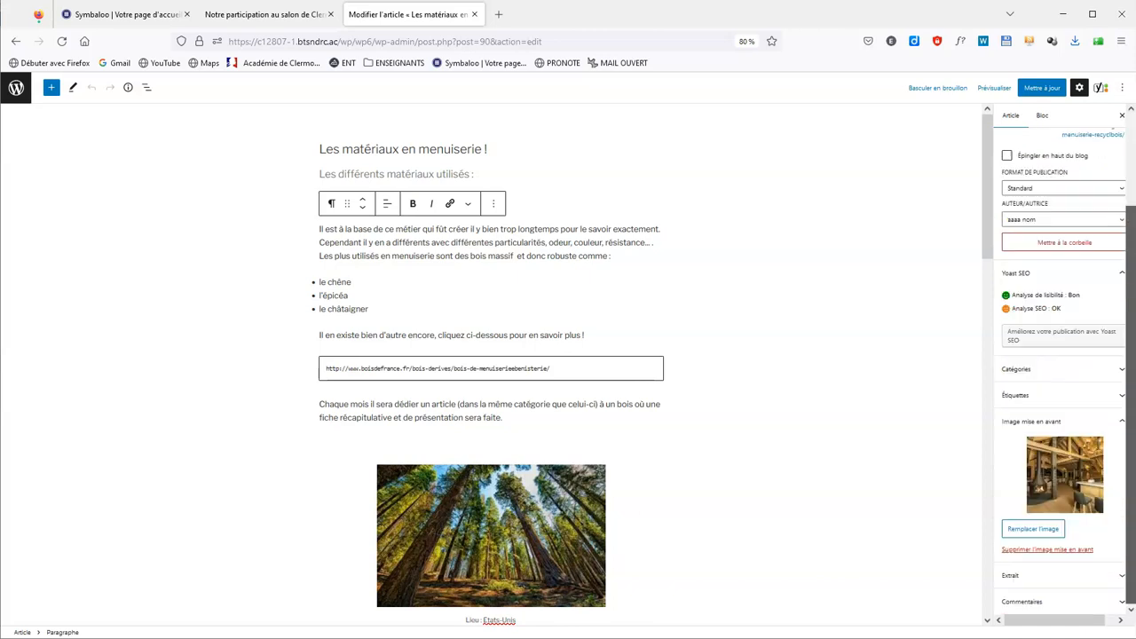
left_click(1112, 369)
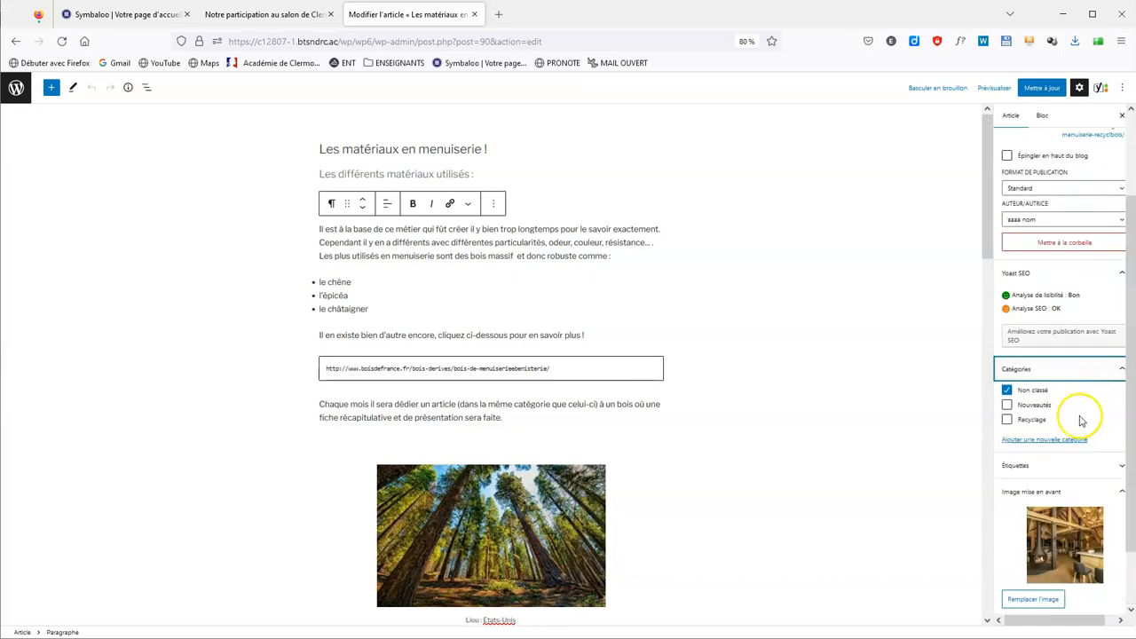
left_click(1008, 407)
left_click(1009, 390)
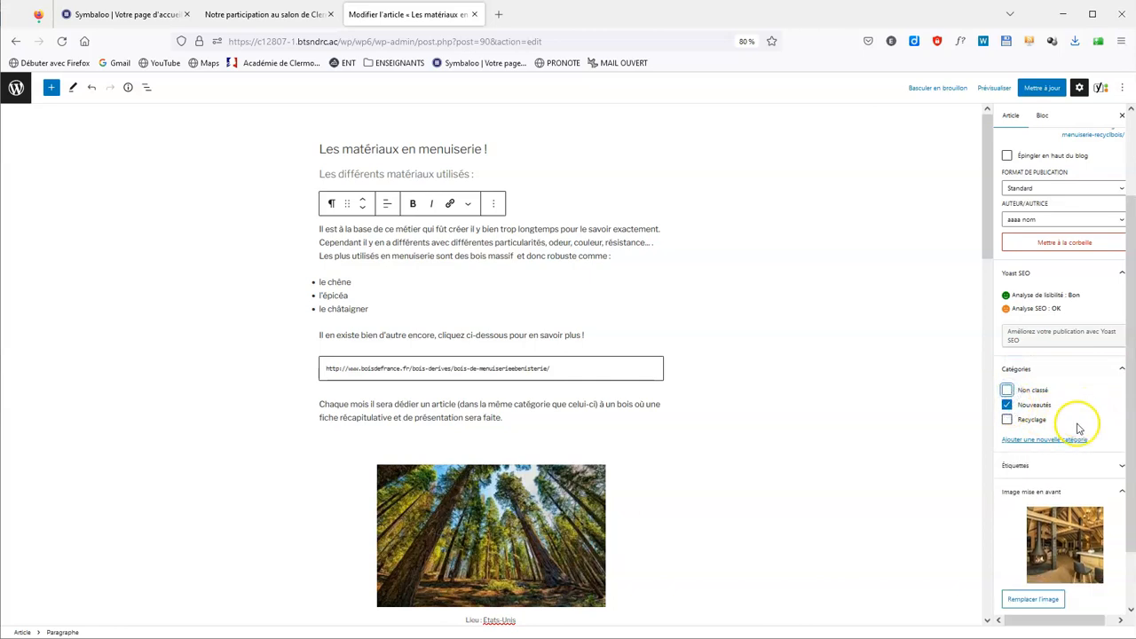
Step: Add the tags matériaux, bois and recyclage to the article "Les matériaux en menuiserie !"
scroll(1076, 424, "down", 2)
left_click(1058, 401)
left_click(1047, 432)
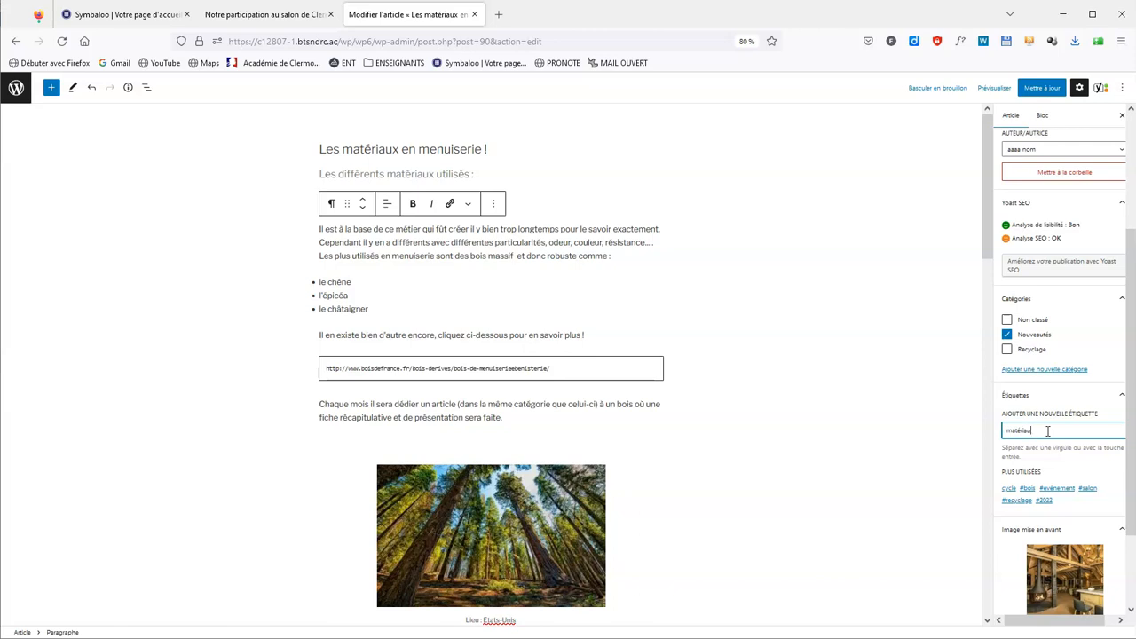
key("Return")
type("bois × recyc")
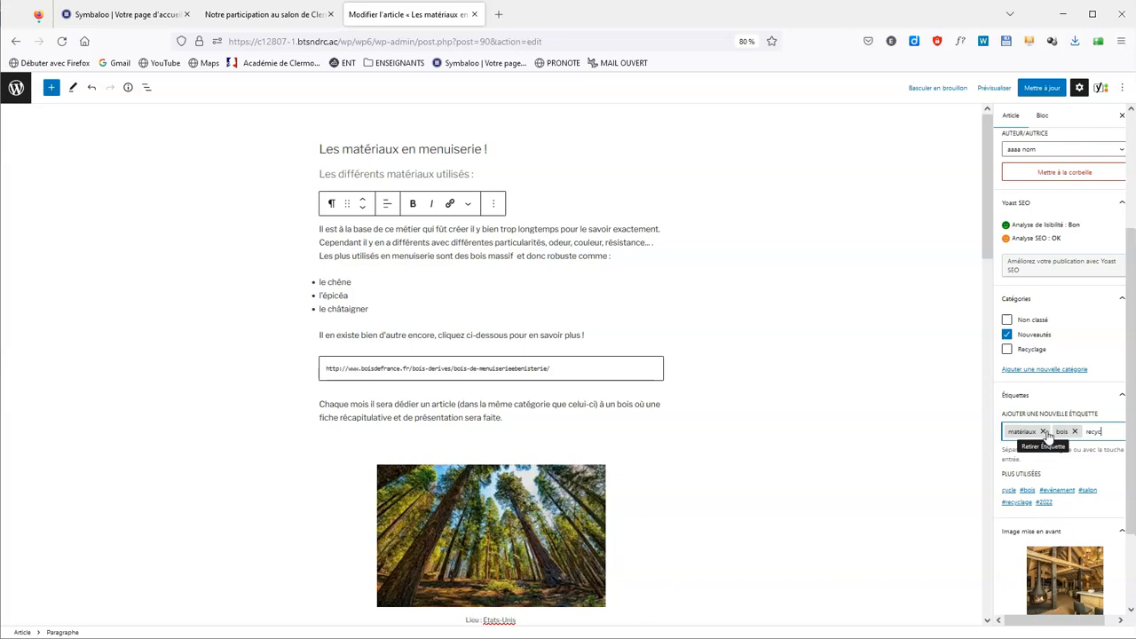
type("lage")
key("Return")
left_click(1066, 433)
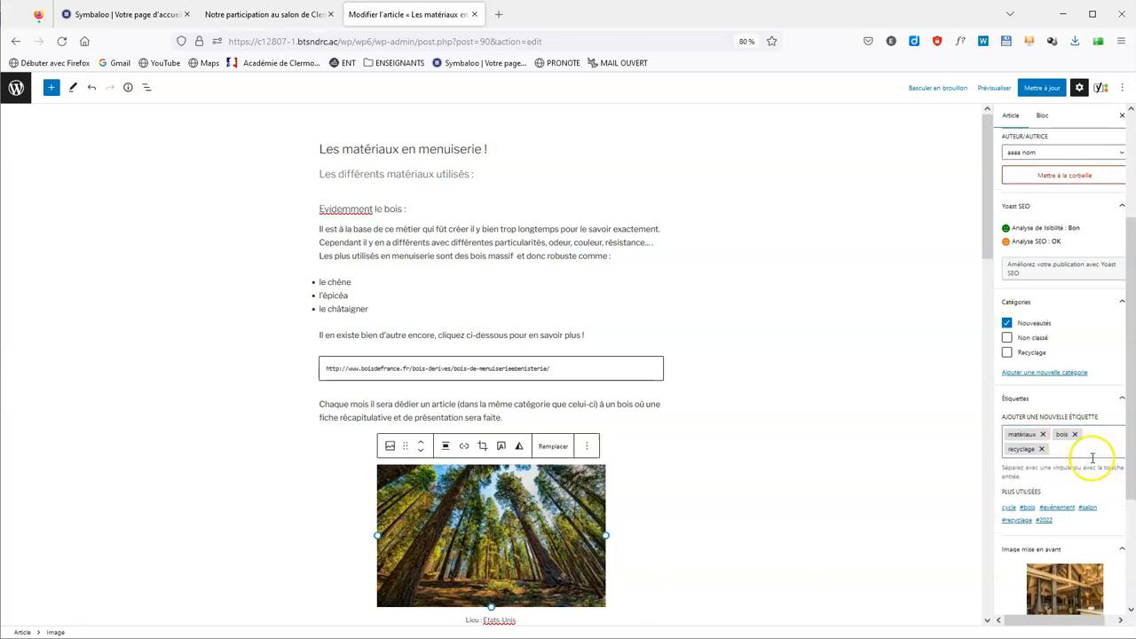
Step: Set the forest image's alternative text to "Nom entreprise spécialiste du recyclage bois" and update the article
left_click(1042, 115)
left_click(488, 513)
left_click(1054, 298)
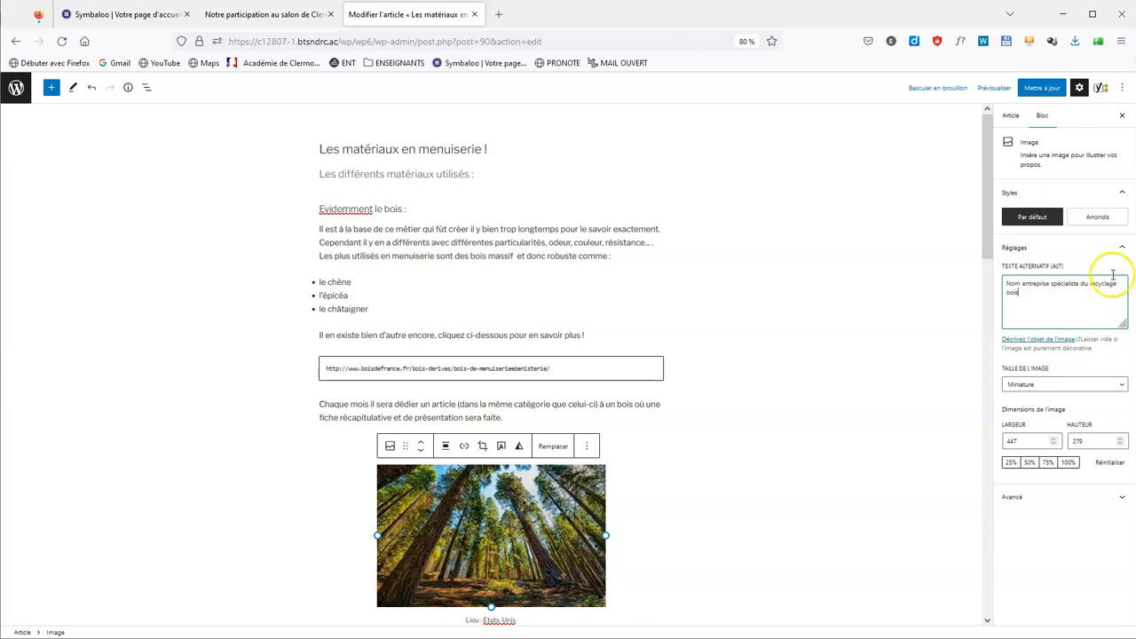
left_click(1046, 89)
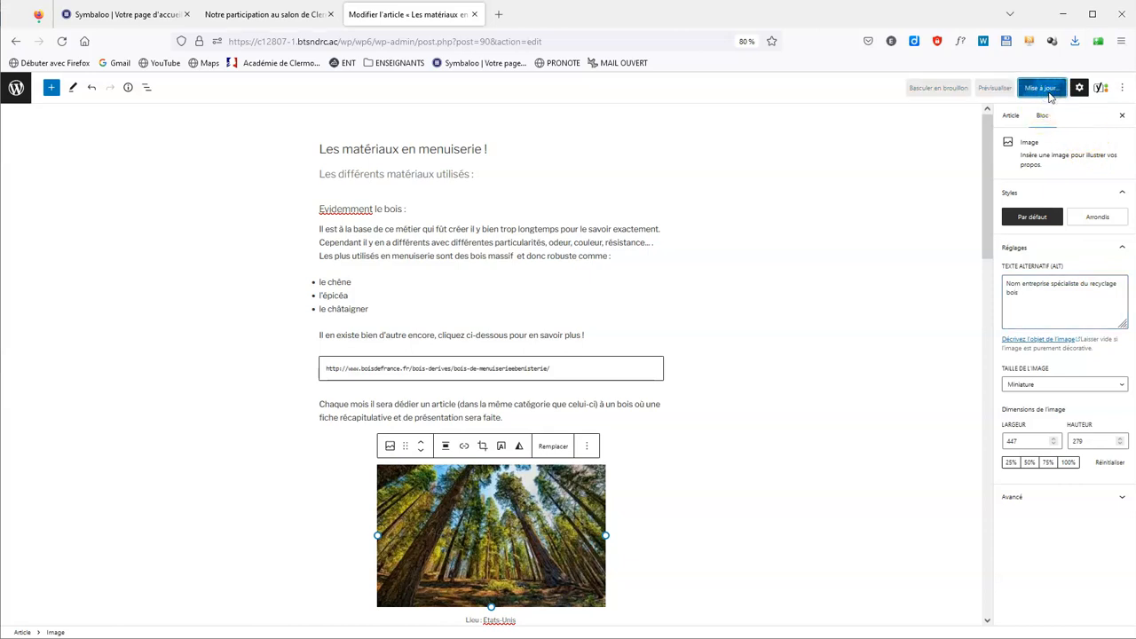
Step: Examine the block settings of the custom HTML block and the paragraph about wood, including the paragraph's advanced options
left_click(548, 374)
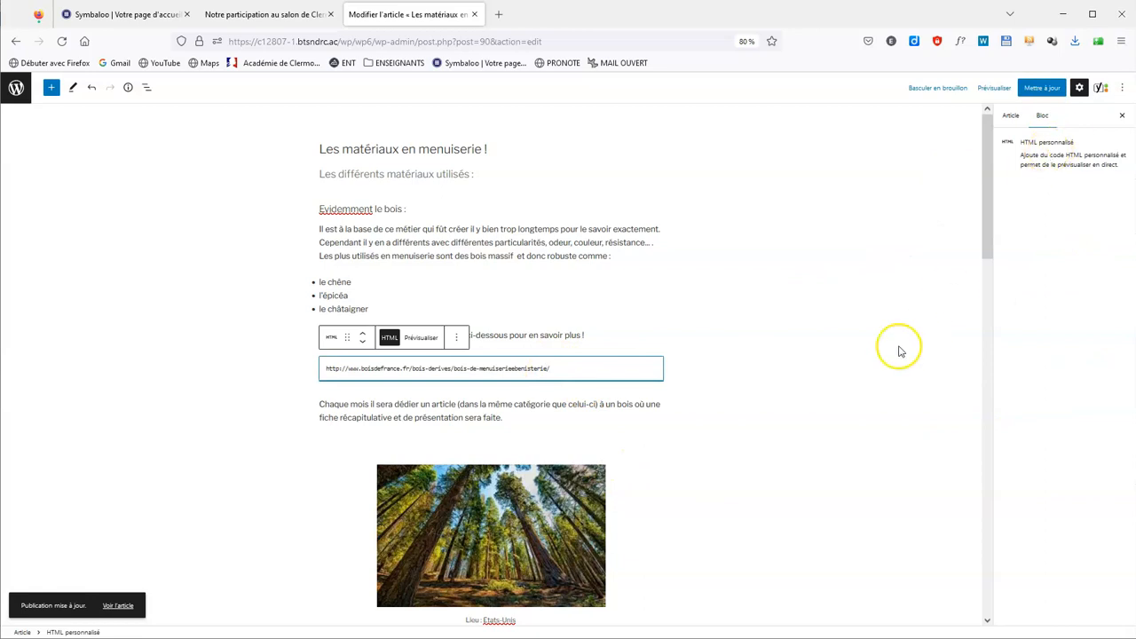
left_click(457, 248)
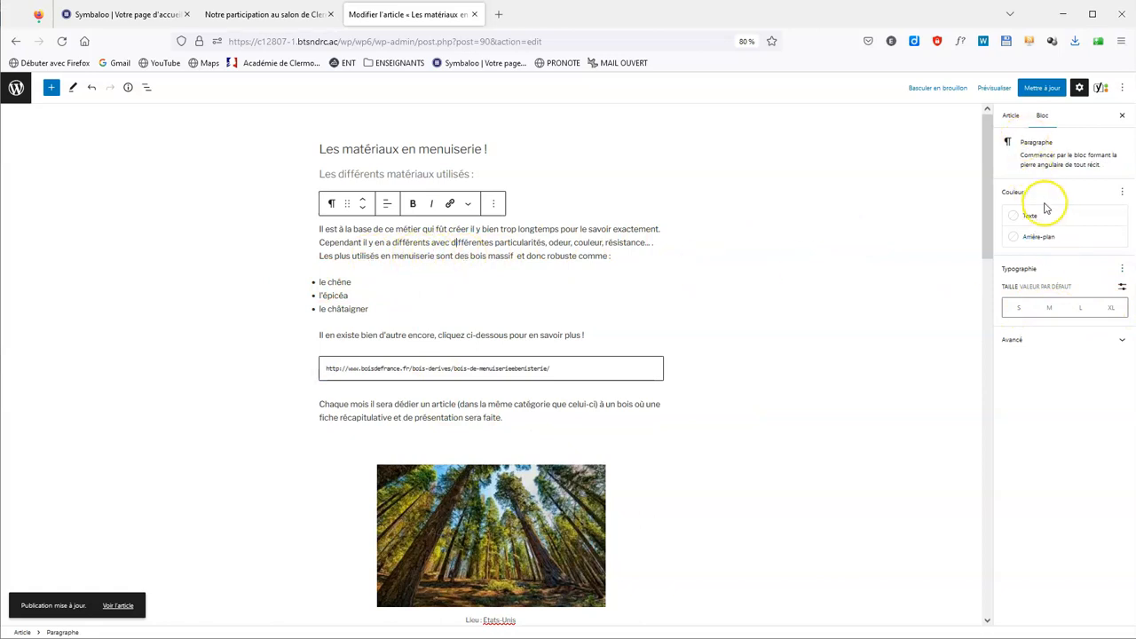
left_click(1045, 345)
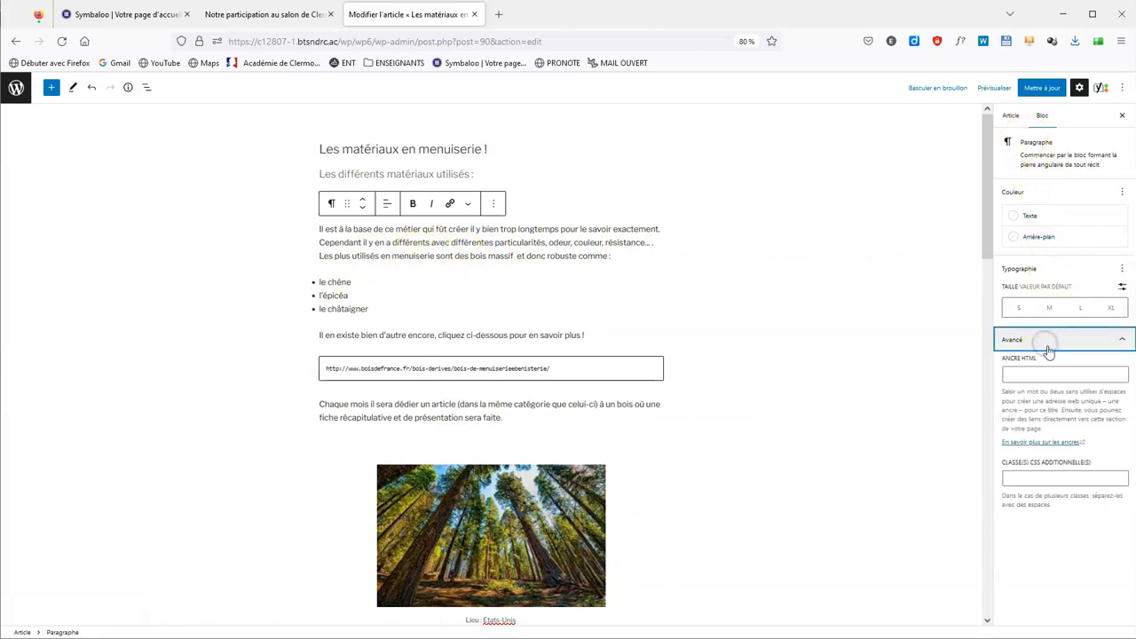
left_click(1121, 338)
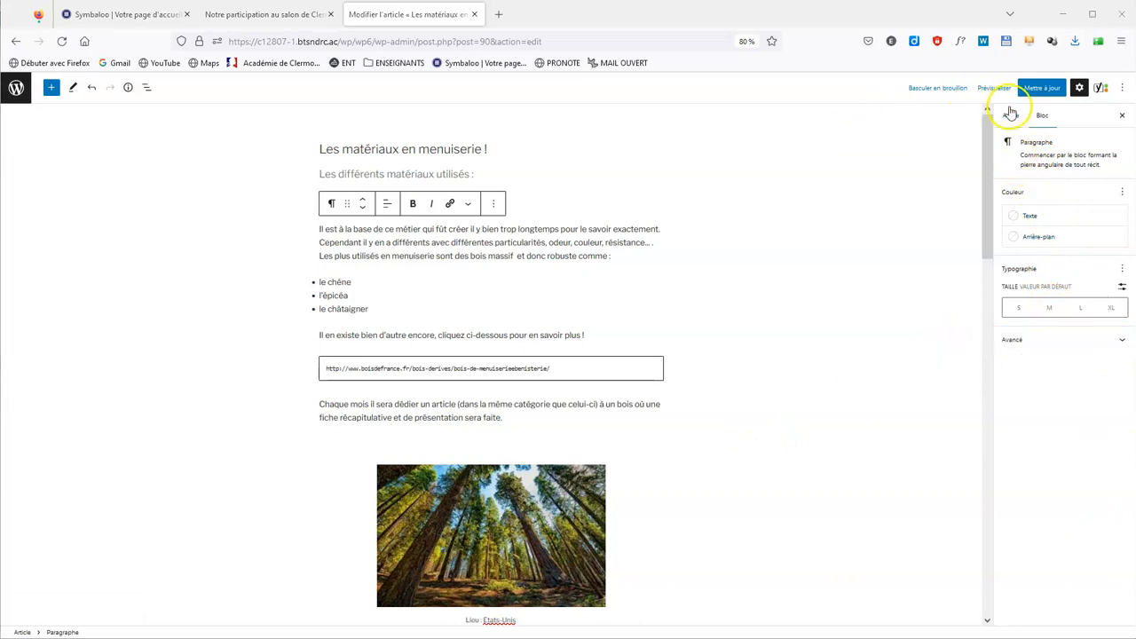
Step: Pin the article to the top of the blog, assign it to the second author in the list, and update it
left_click(1010, 114)
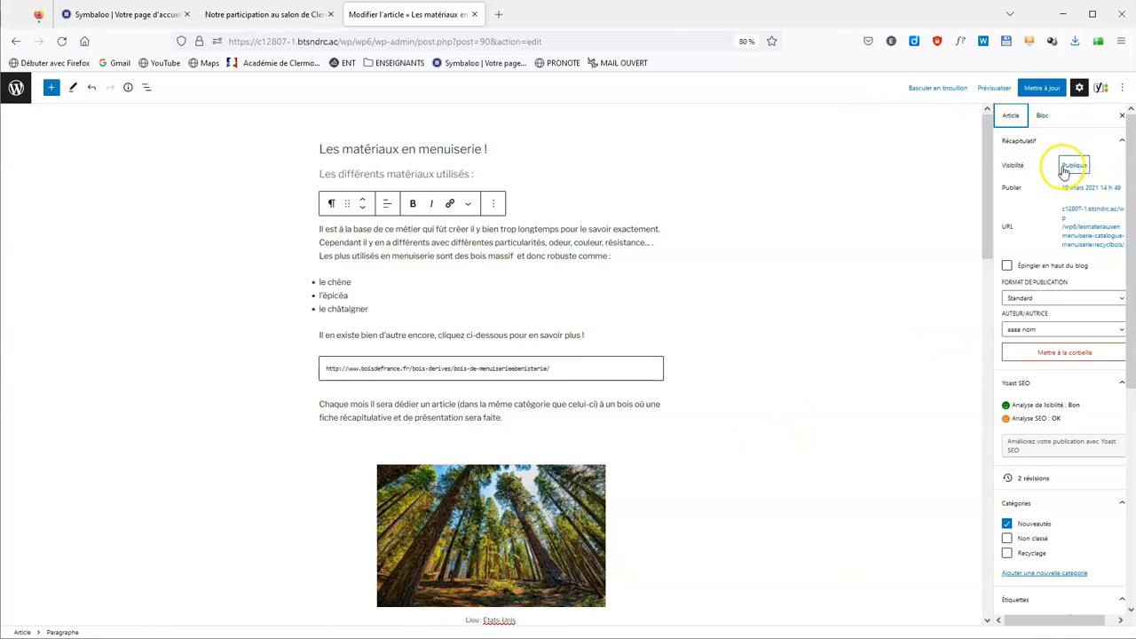
left_click(1007, 265)
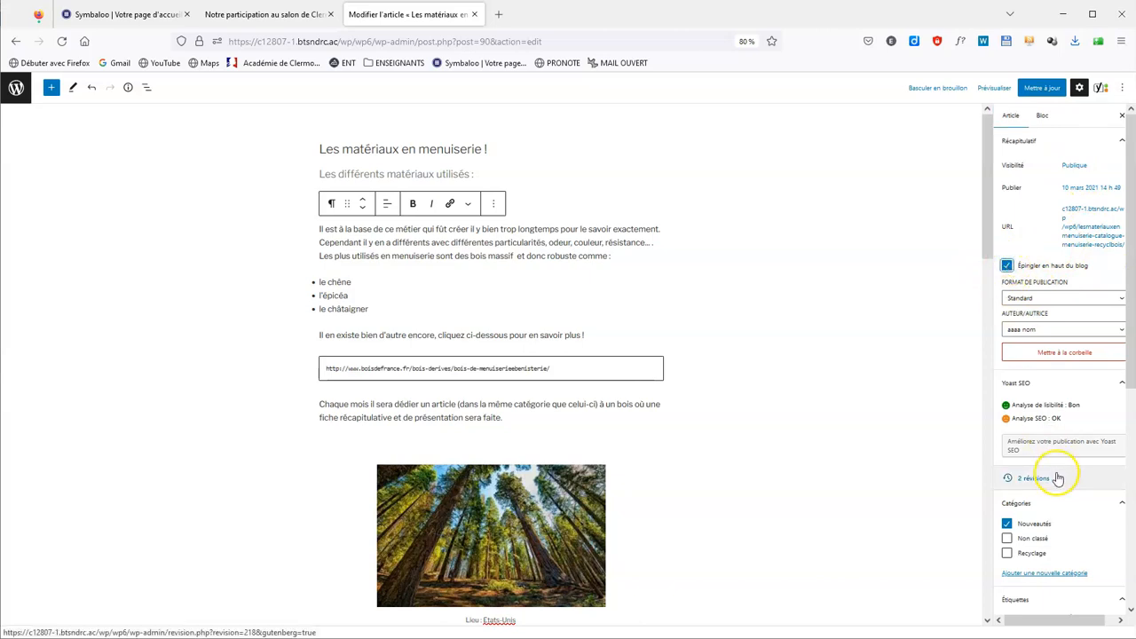
left_click(1071, 331)
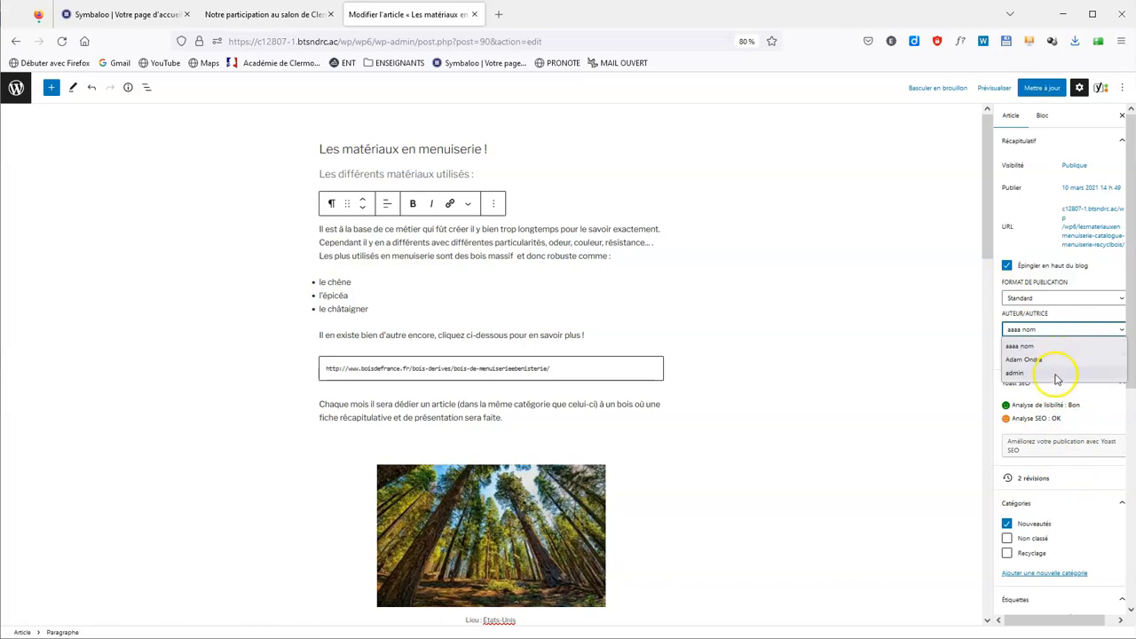
left_click(1055, 360)
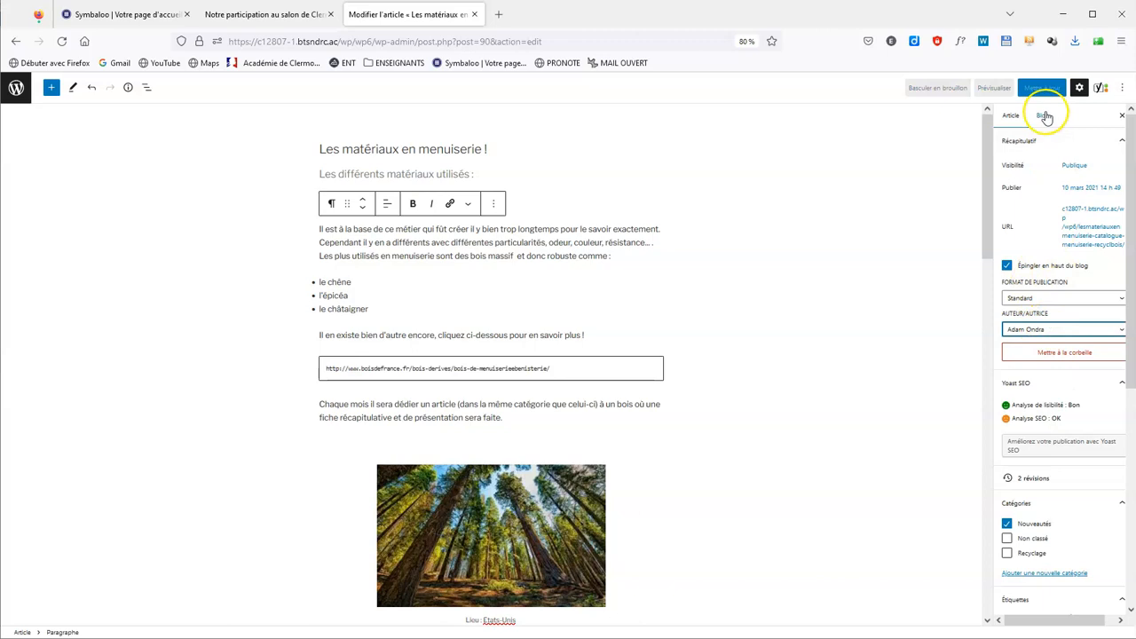
left_click(1046, 87)
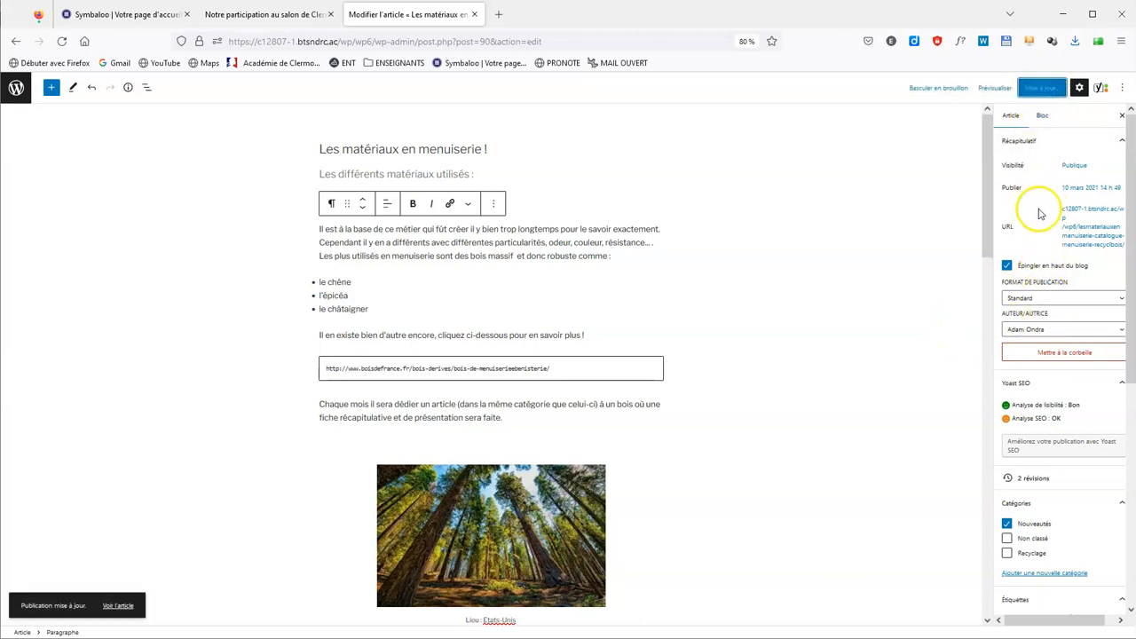
left_click(1046, 90)
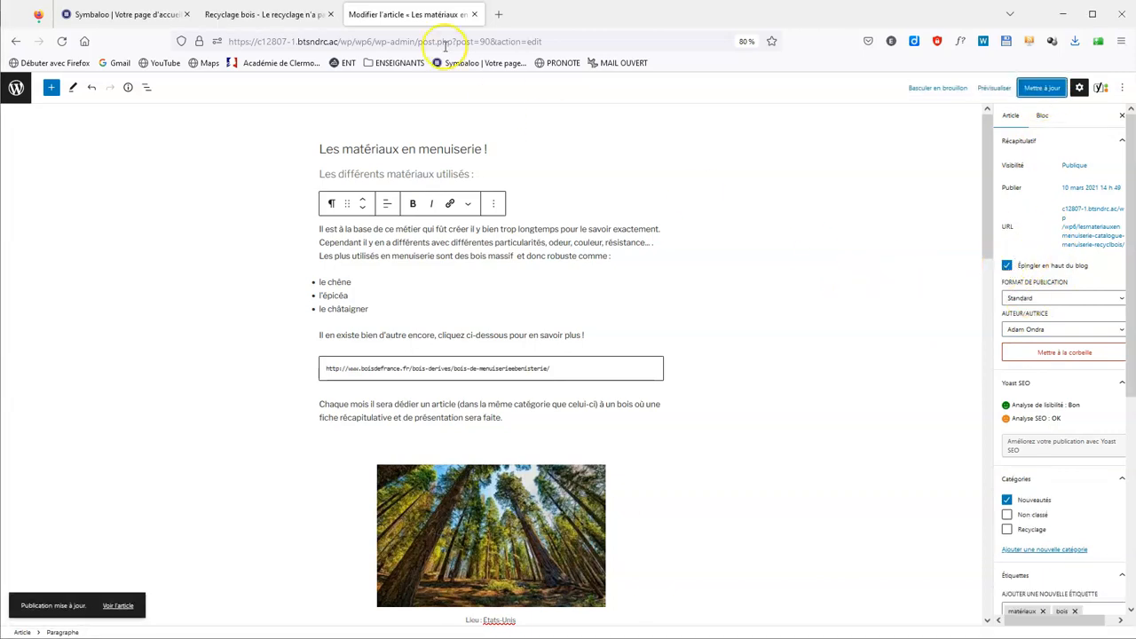
Step: Reload the public site's home page and check the position and content of the pinned article among the posts
left_click(264, 17)
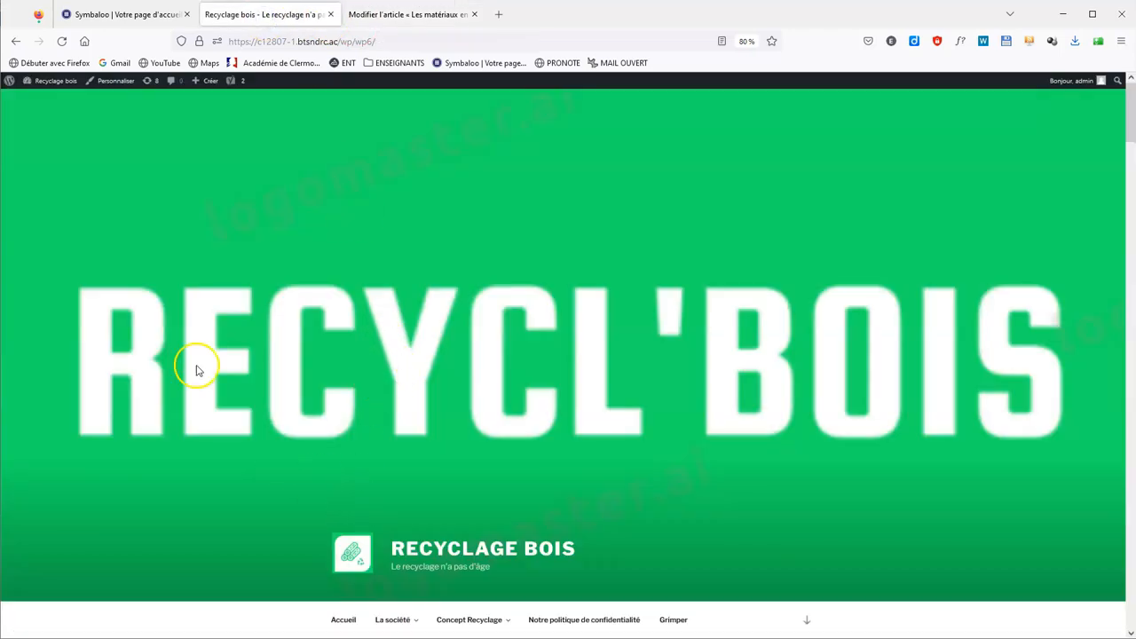
left_click(62, 45)
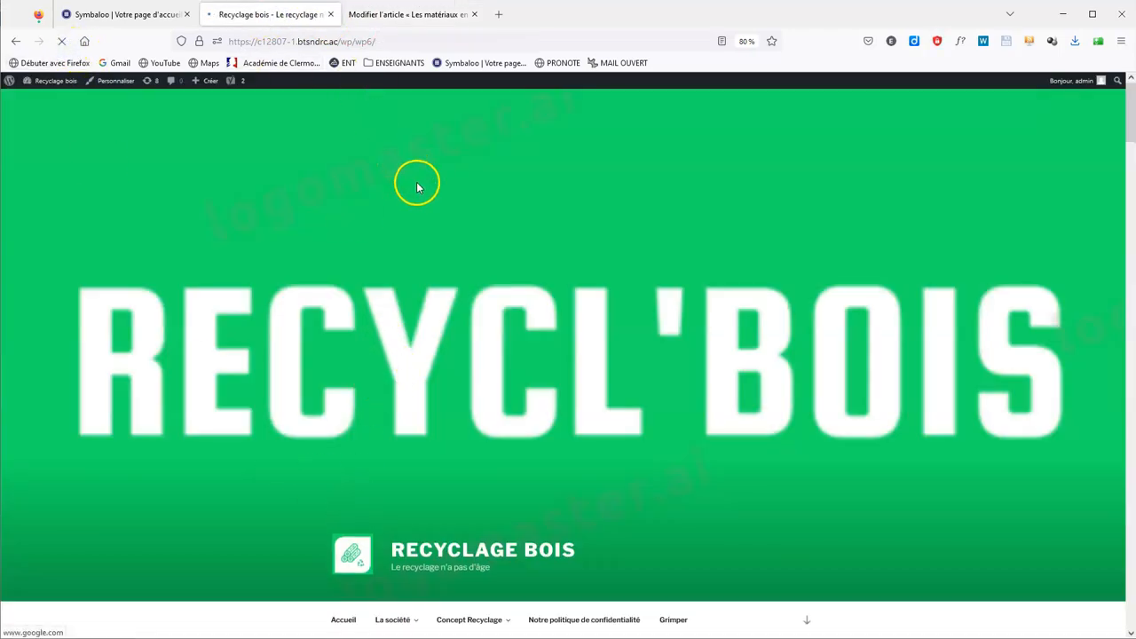
scroll(420, 191, "down", 5)
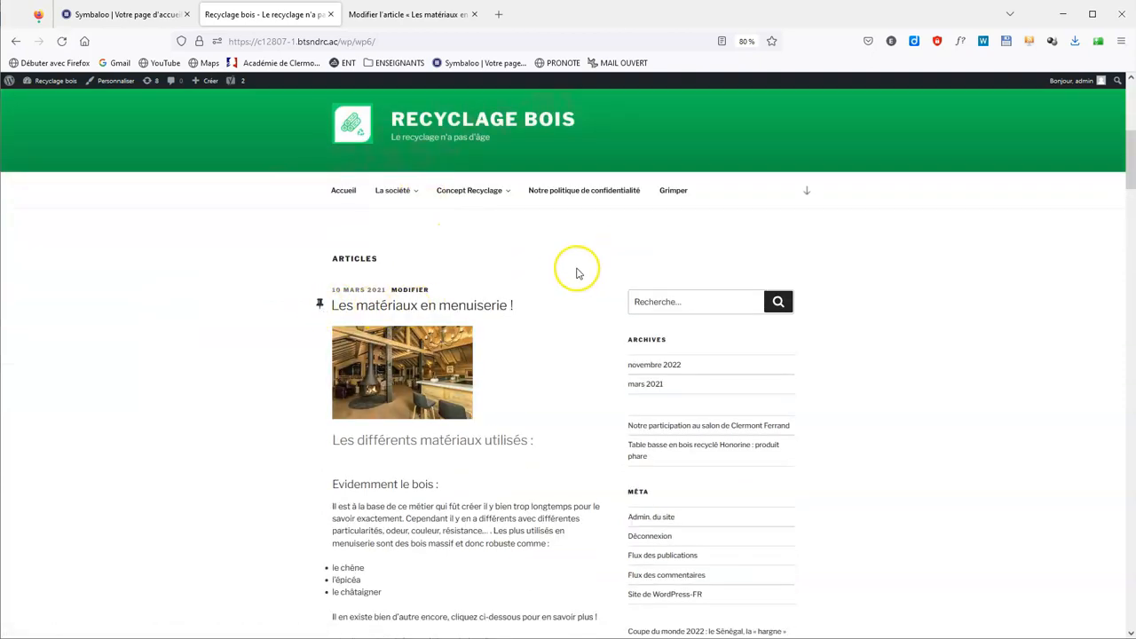
scroll(577, 284, "down", 2)
scroll(577, 289, "down", 4)
scroll(577, 292, "up", 2)
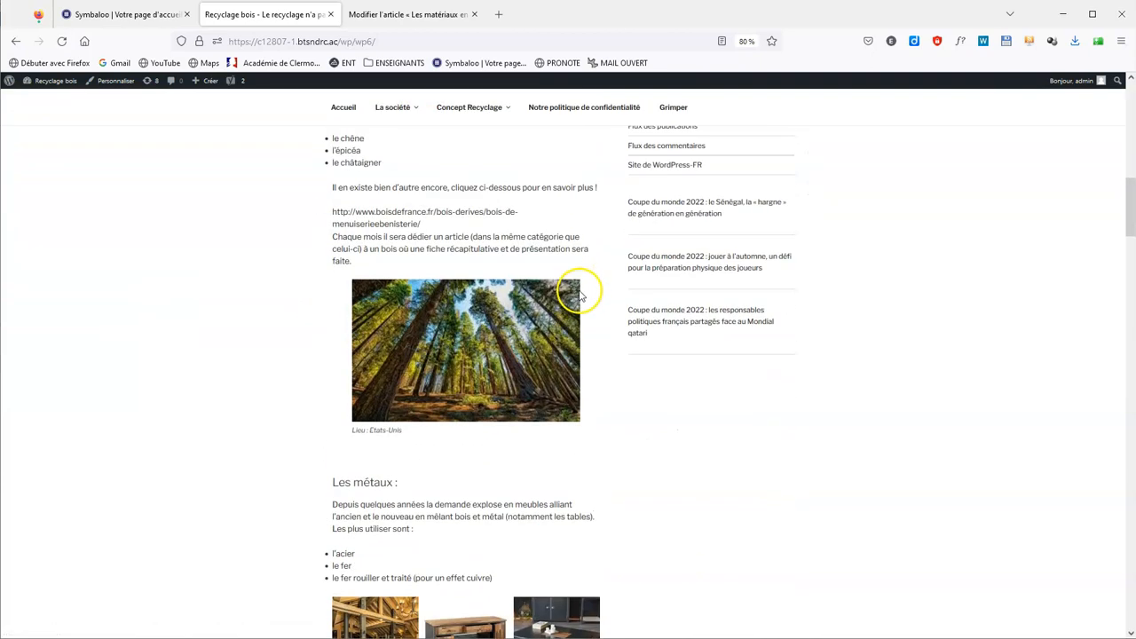
scroll(623, 331, "down", 3)
scroll(701, 310, "down", 3)
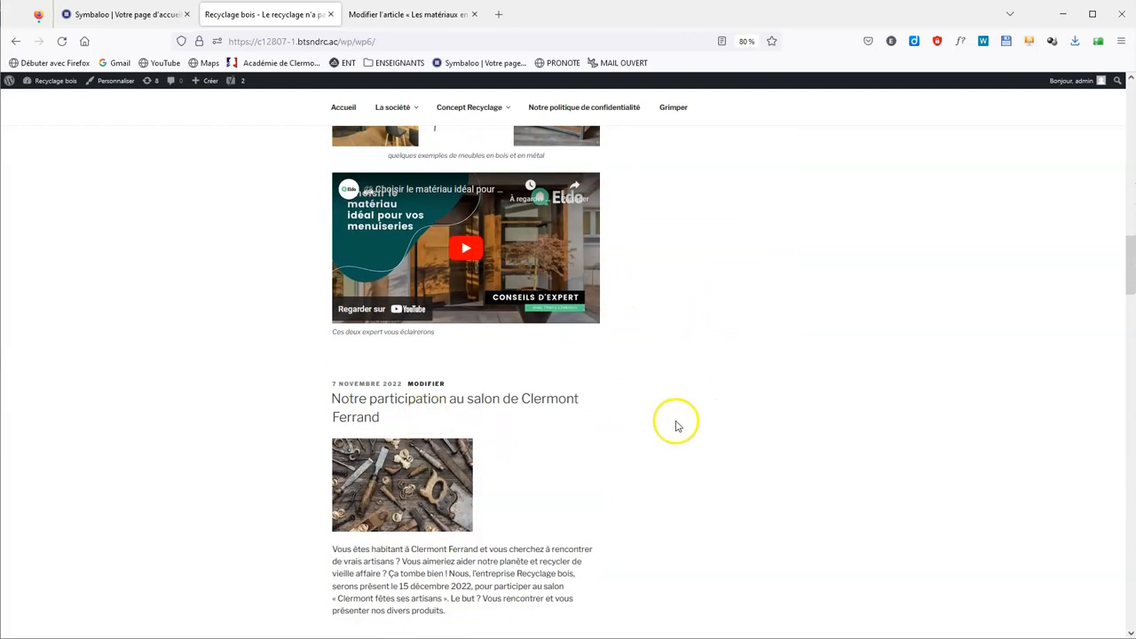
scroll(679, 373, "up", 5)
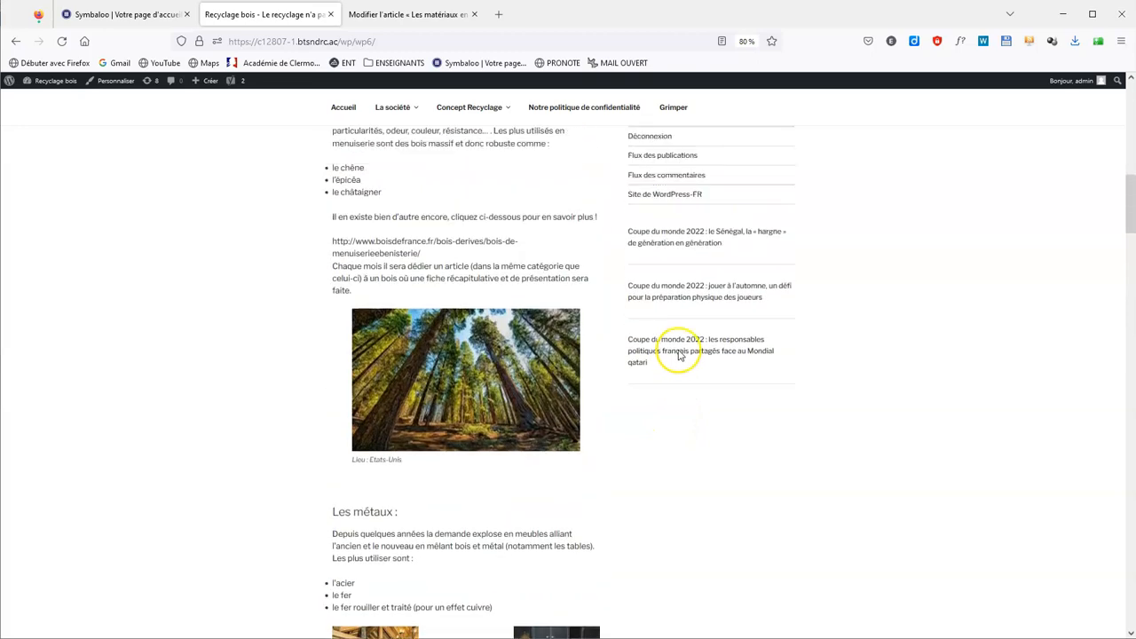
scroll(679, 355, "up", 3)
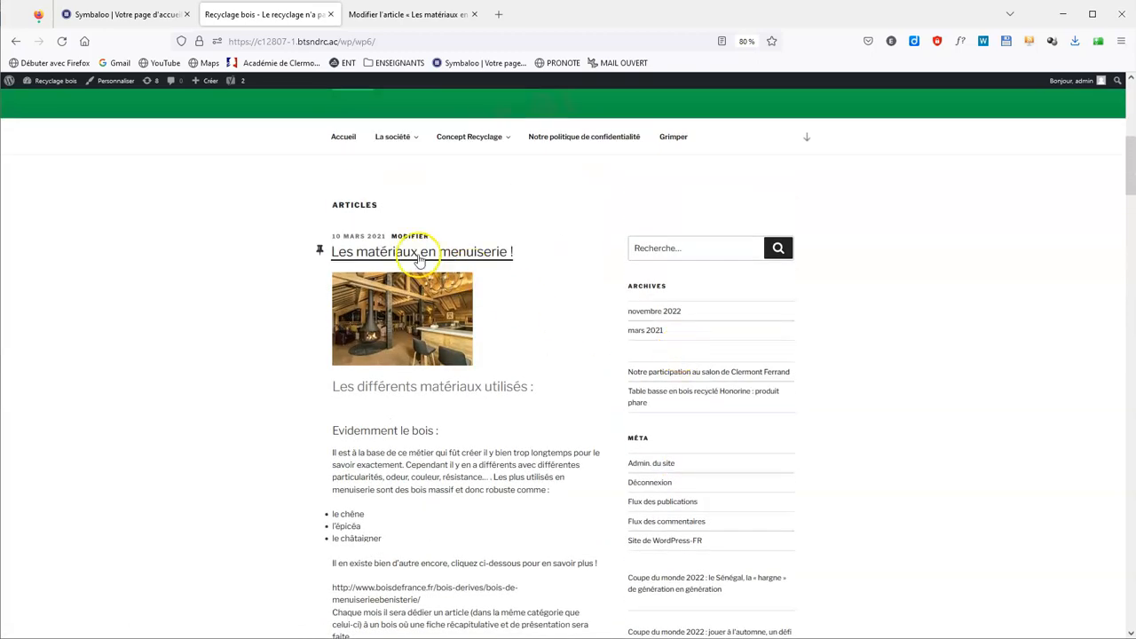
Step: Leave the article editor and open the site's comment management list
left_click(407, 14)
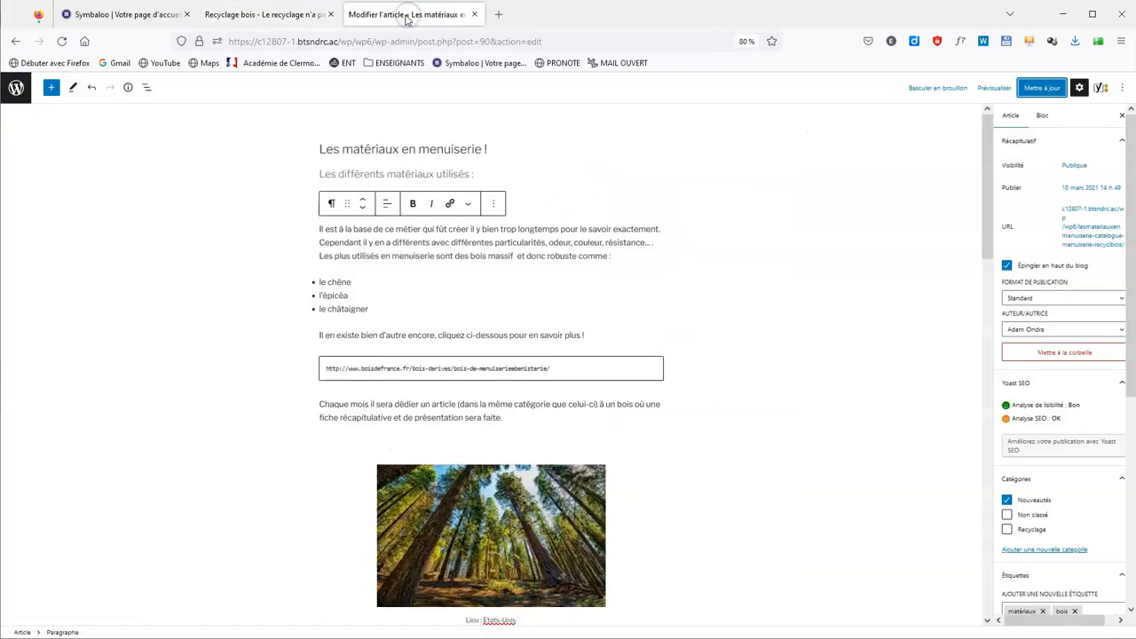
left_click(16, 88)
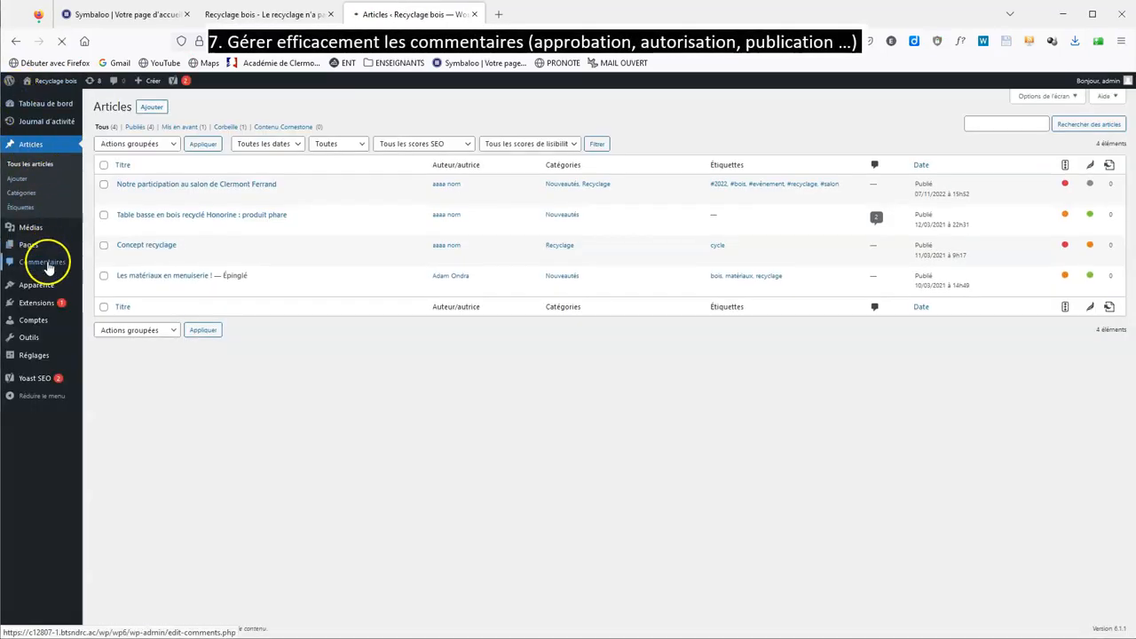
left_click(47, 266)
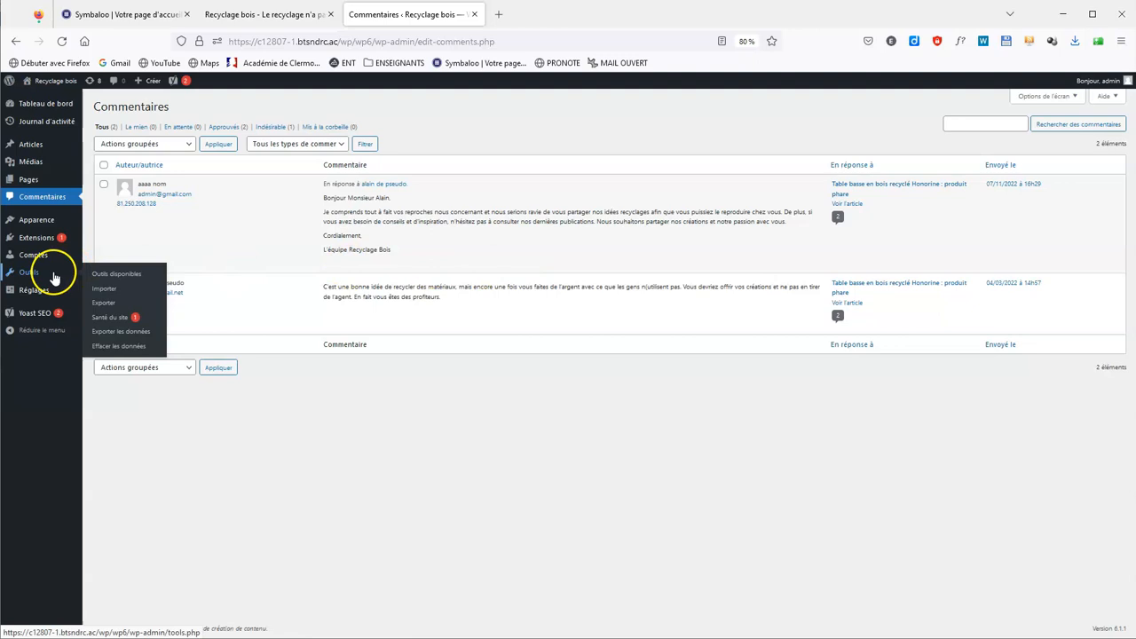
Step: In the comment settings, try requiring manual approval, switch that requirement off again and save the settings
mouse_move(34, 298)
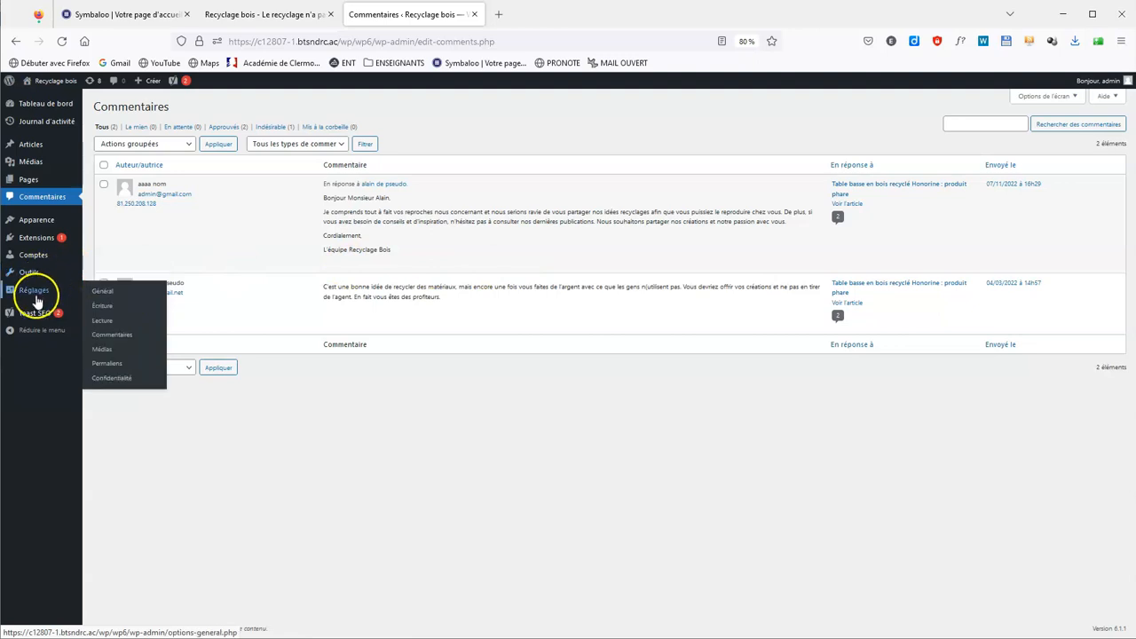
left_click(111, 335)
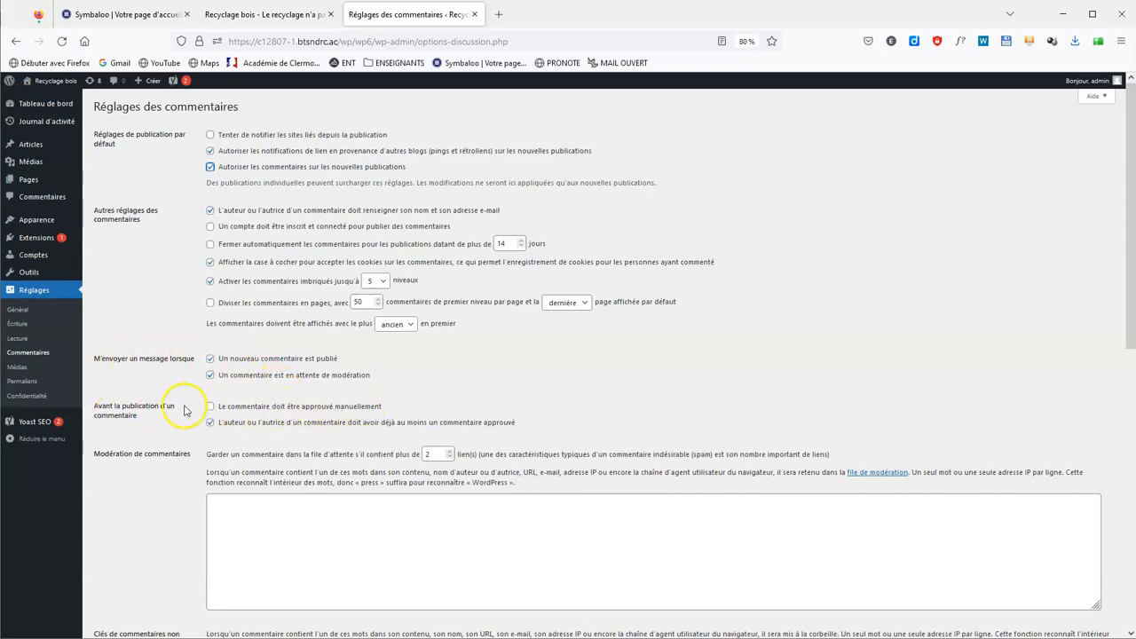
left_click(211, 407)
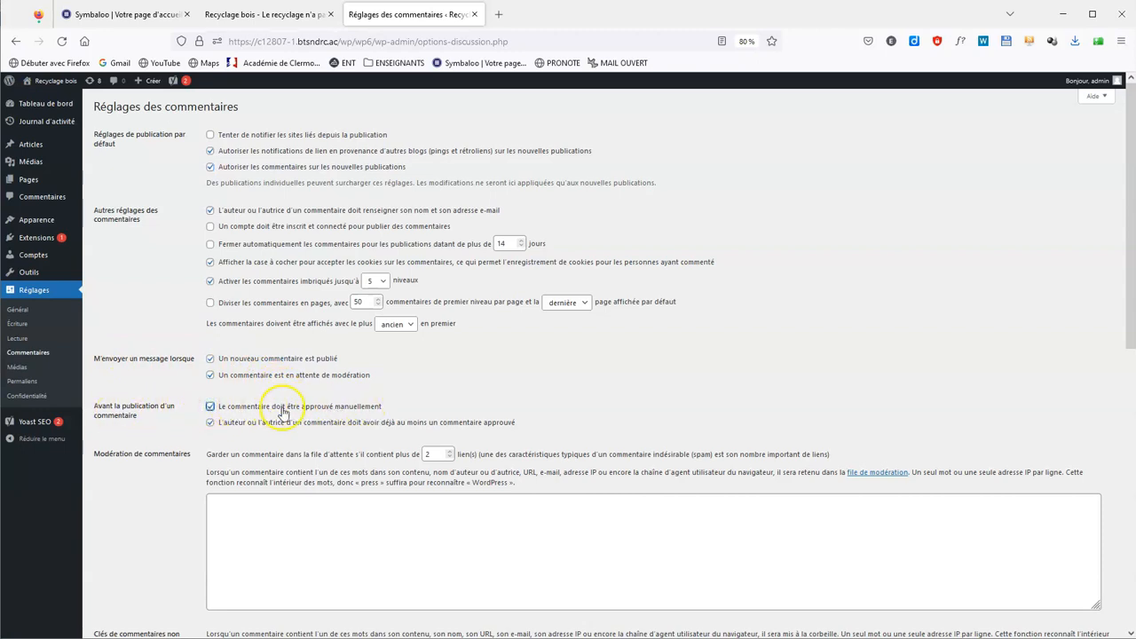
scroll(444, 388, "down", 2)
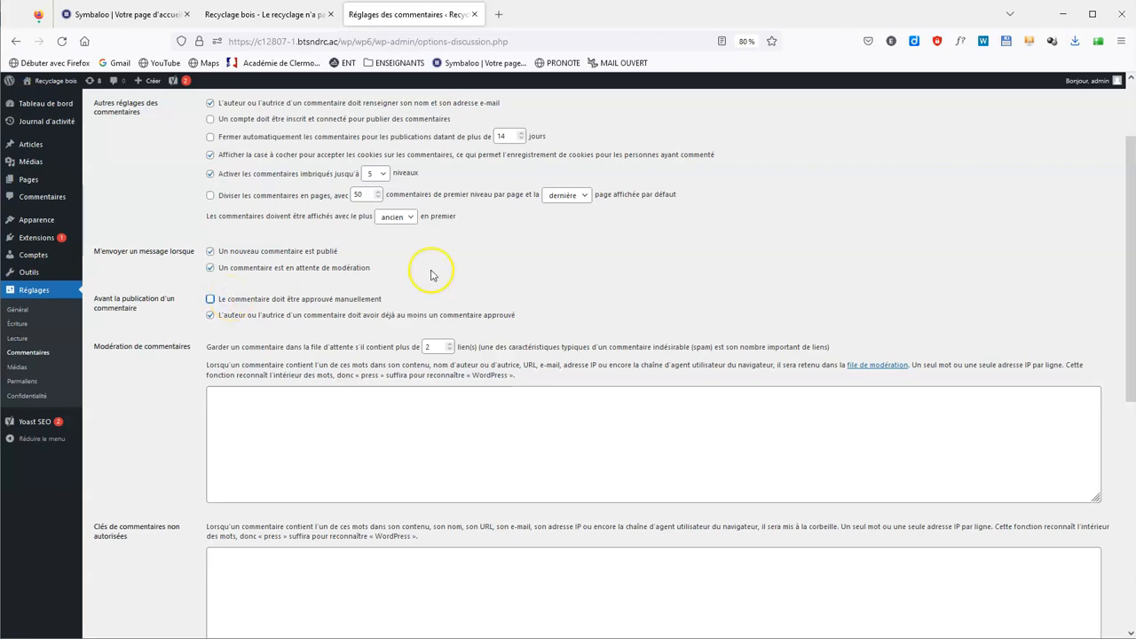
scroll(702, 258, "down", 5)
scroll(708, 271, "down", 4)
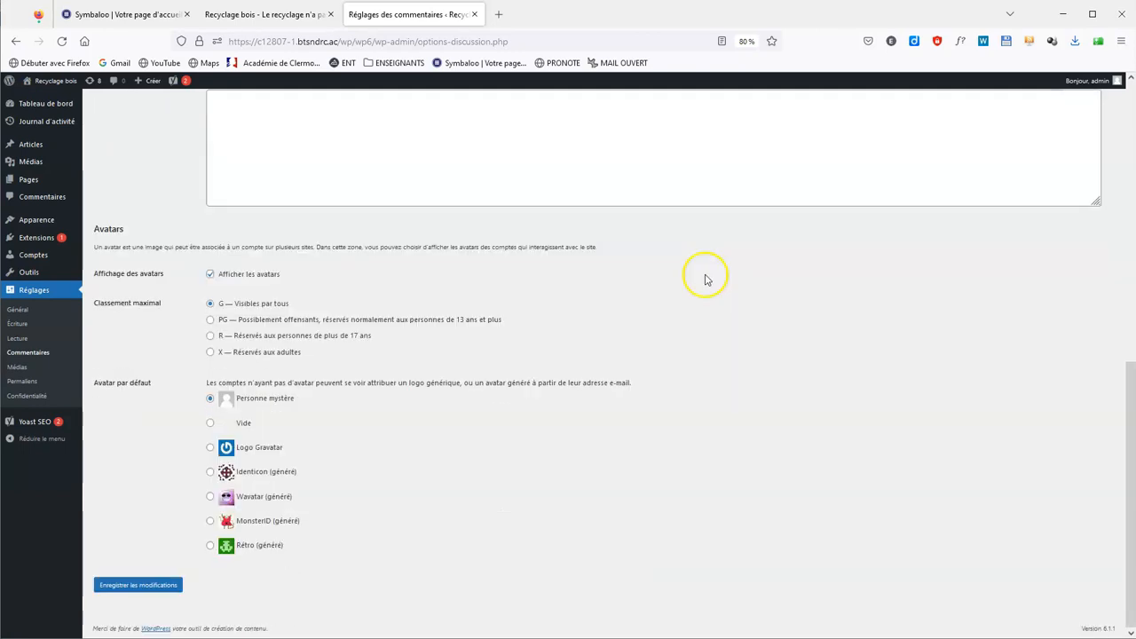
left_click(153, 586)
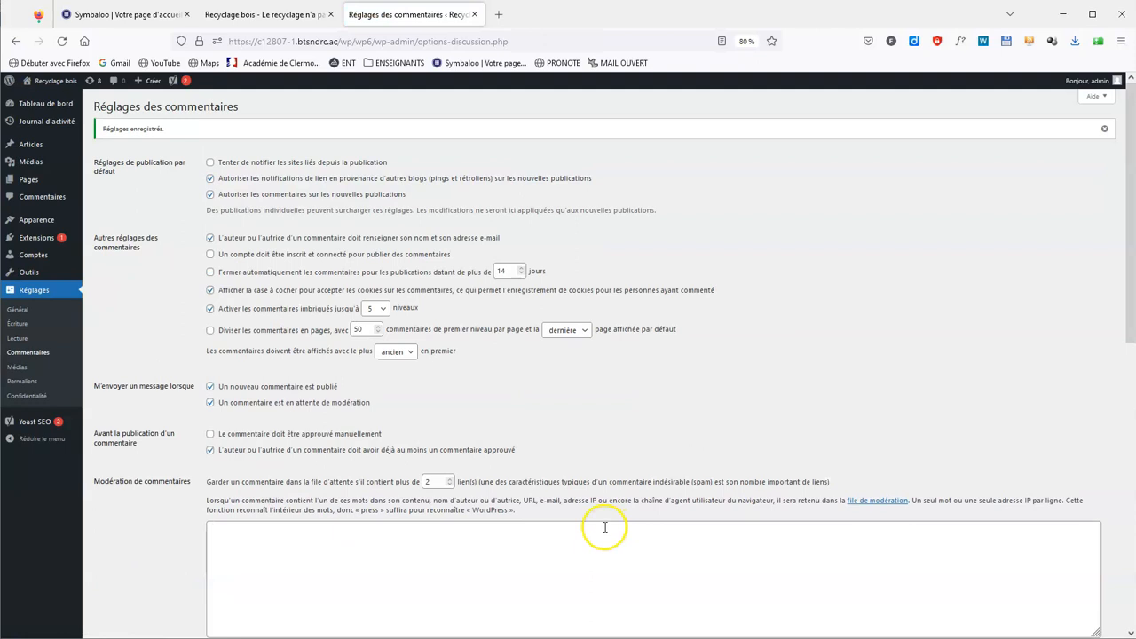
Step: Open the article "Notre participation au salon de Clermont Ferrand" for editing and select the image captioned "travail en menuiserie bois"
scroll(604, 527, "down", 2)
left_click(37, 147)
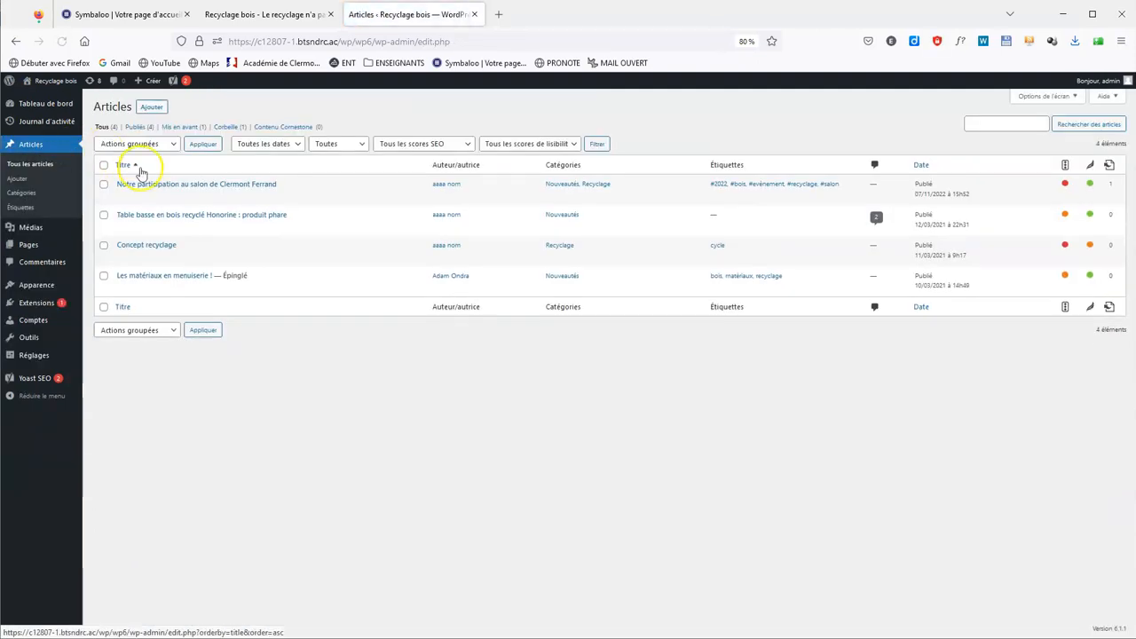
left_click(150, 187)
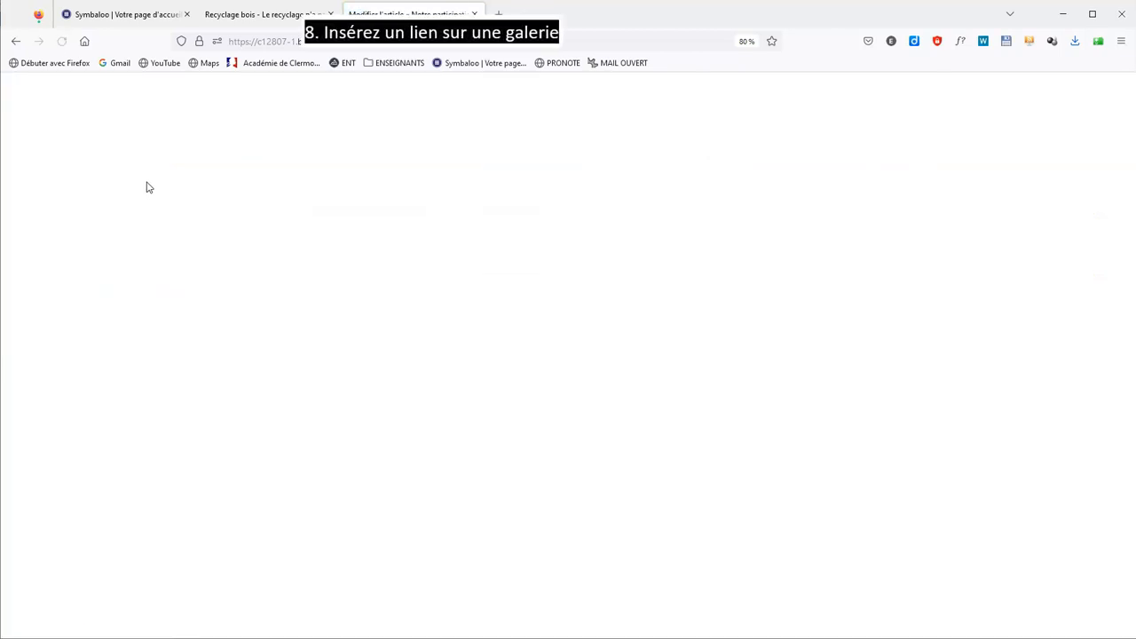
left_click(225, 199)
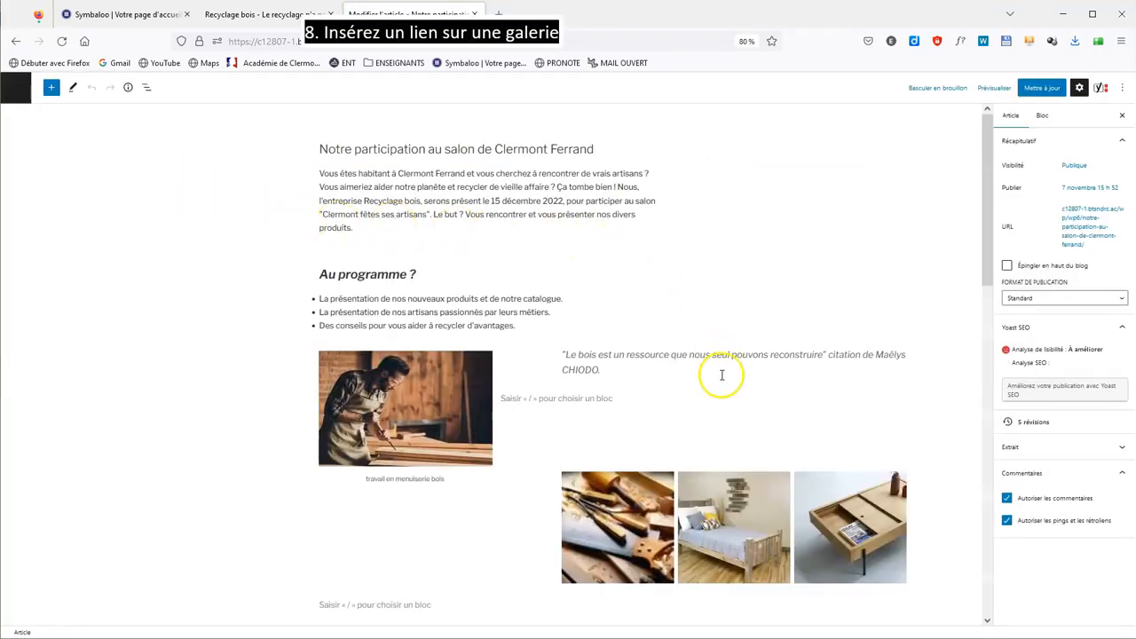
left_click(426, 411)
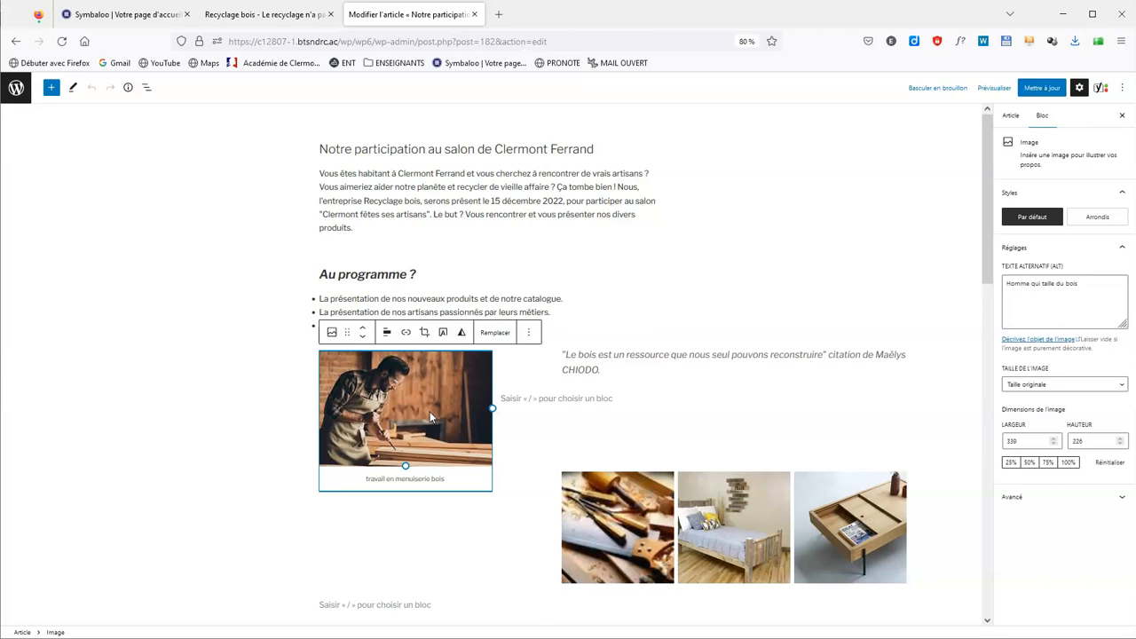
left_click(641, 519)
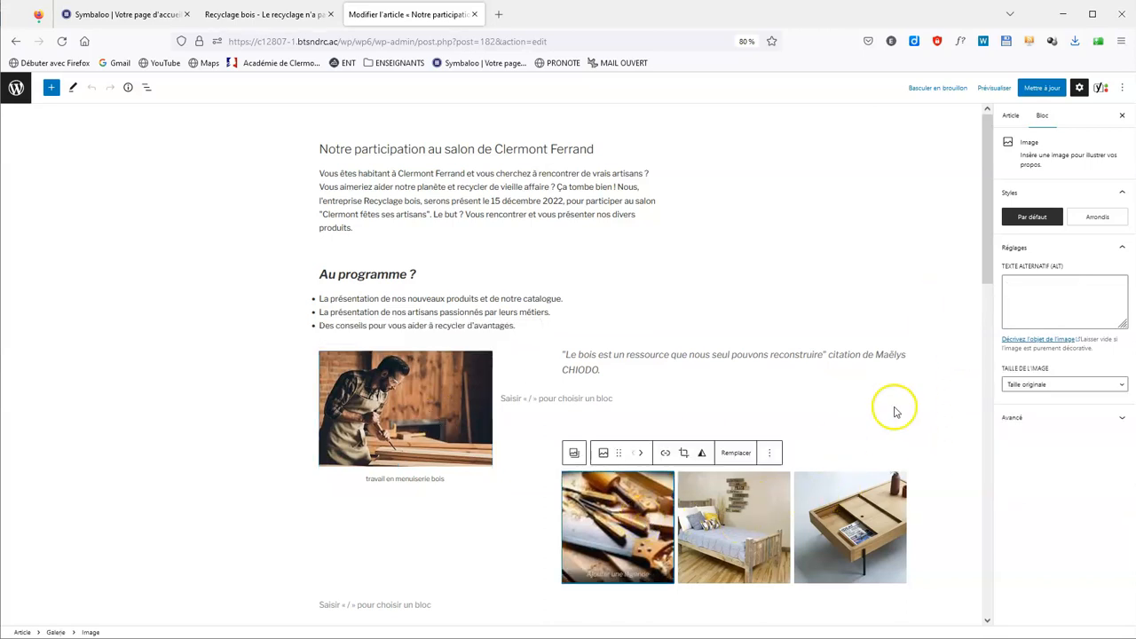
left_click(758, 541)
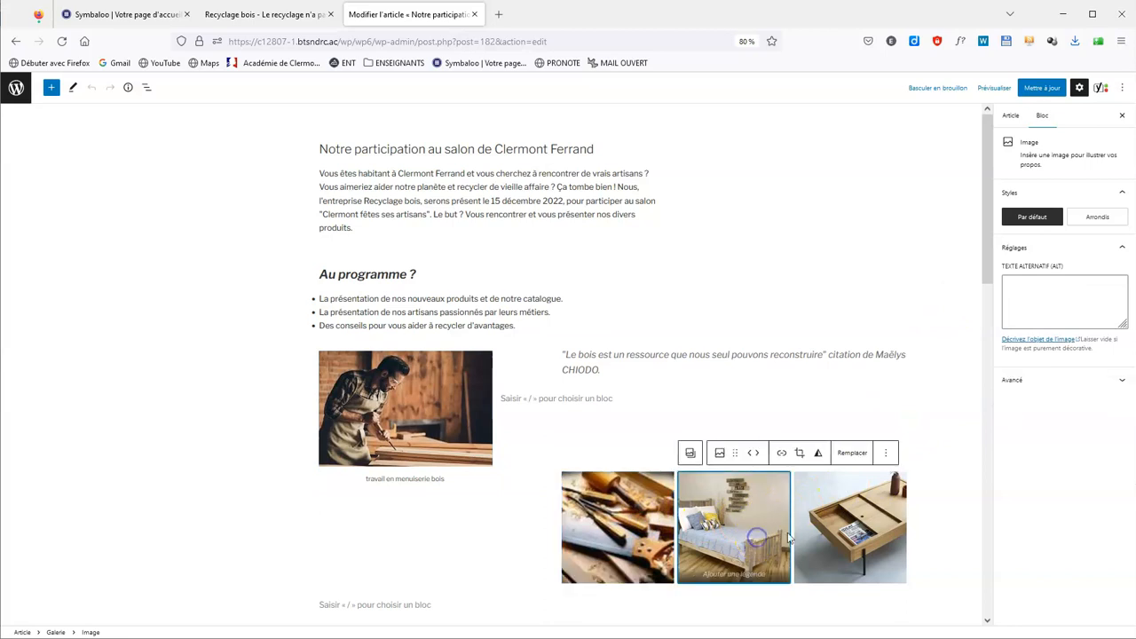
left_click(855, 532)
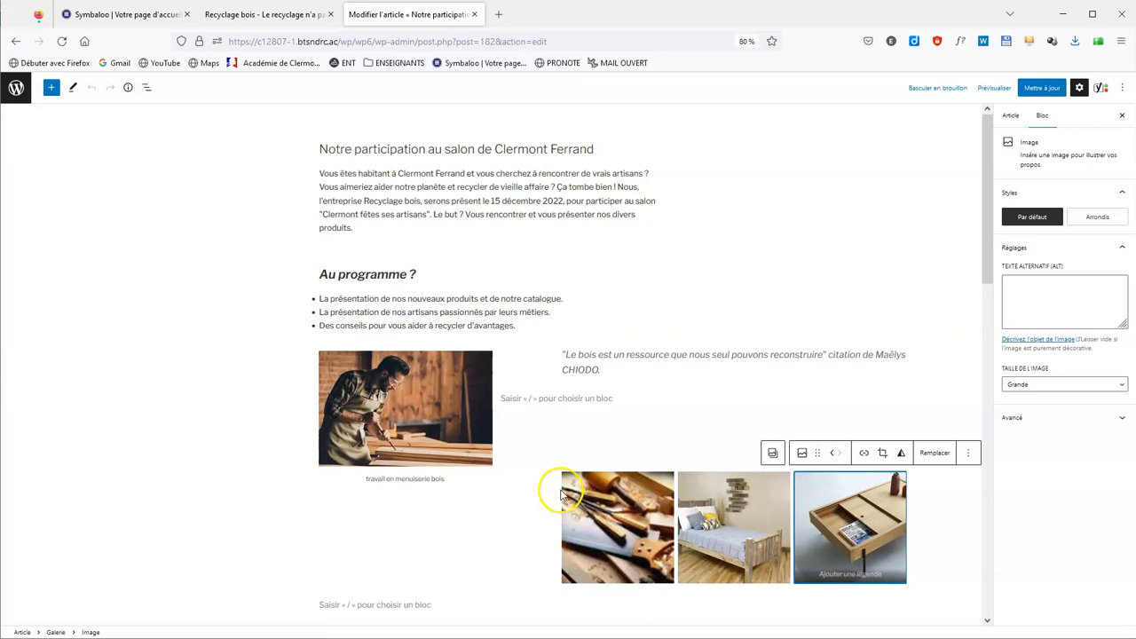
left_click(863, 453)
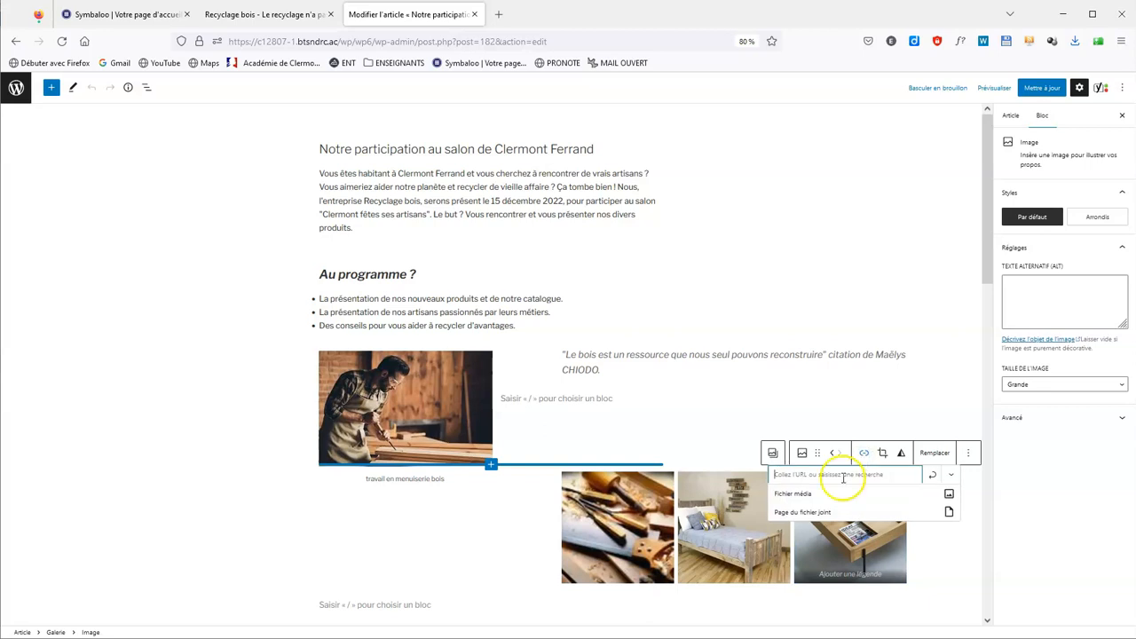
left_click(843, 477)
left_click(850, 491)
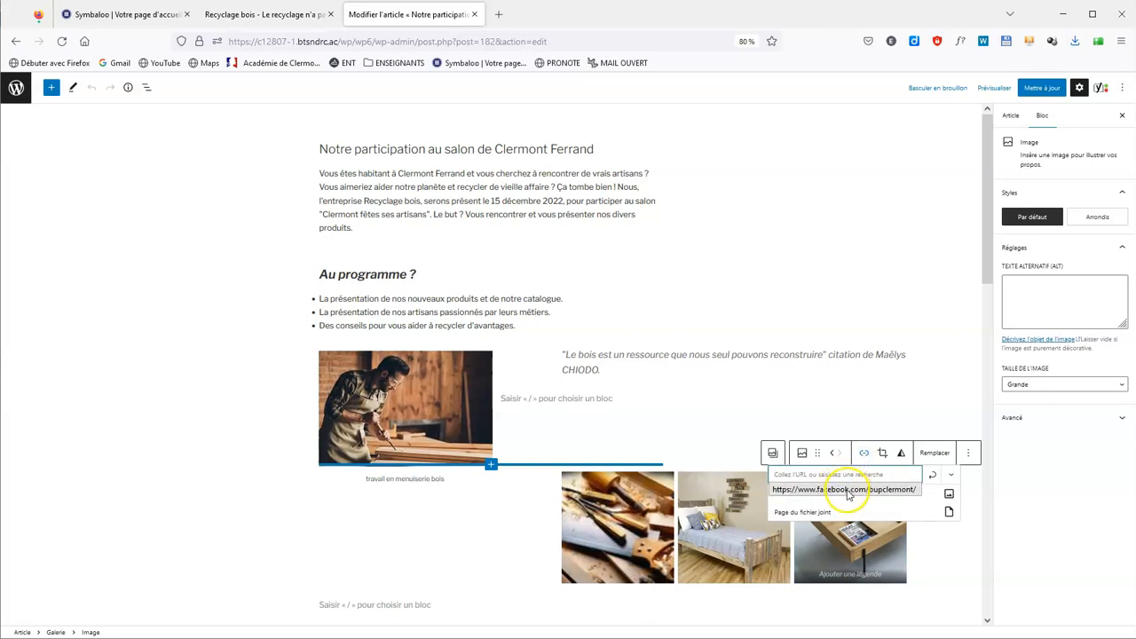
left_click(847, 492)
left_click(869, 483)
left_click(932, 479)
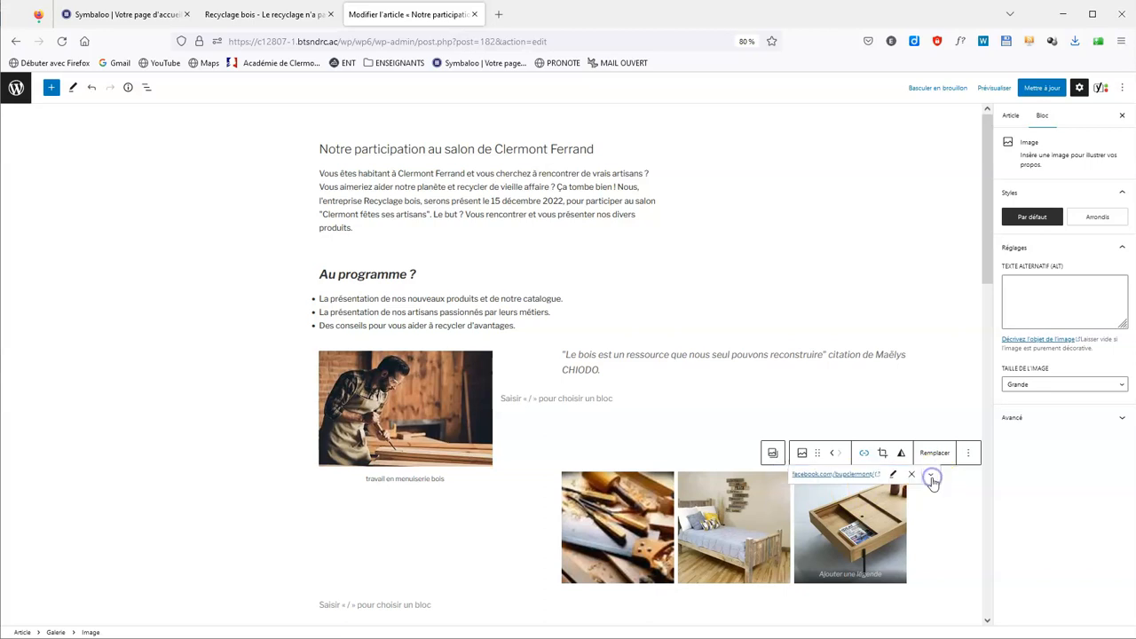
Step: Link the gallery's wooden bed image to its media file ("Fichier média")
left_click(754, 528)
left_click(782, 454)
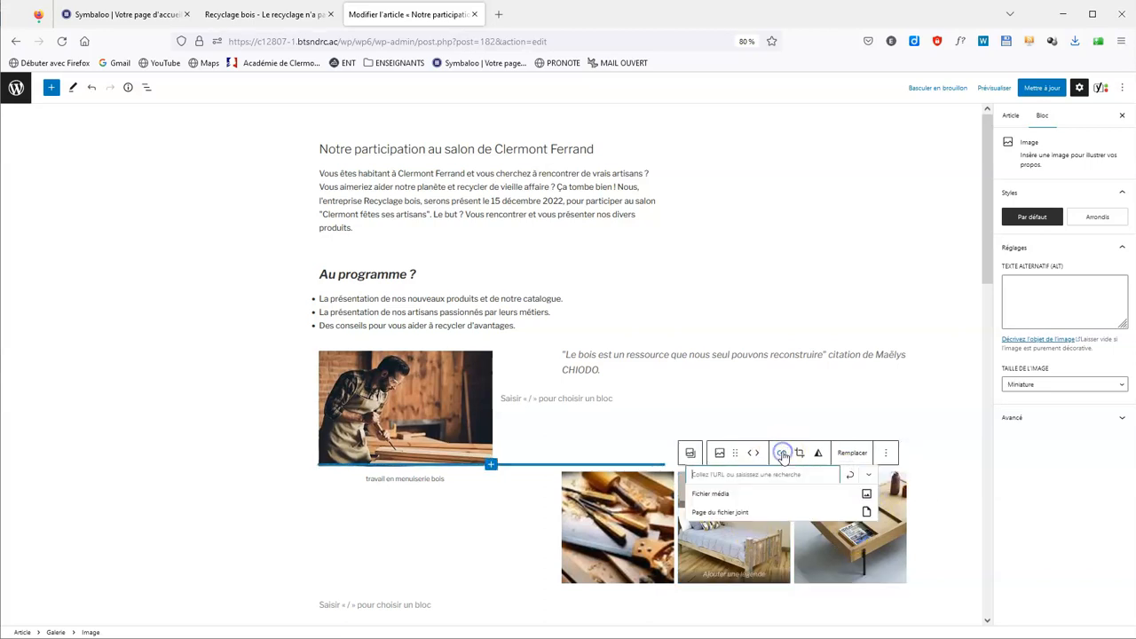
left_click(787, 497)
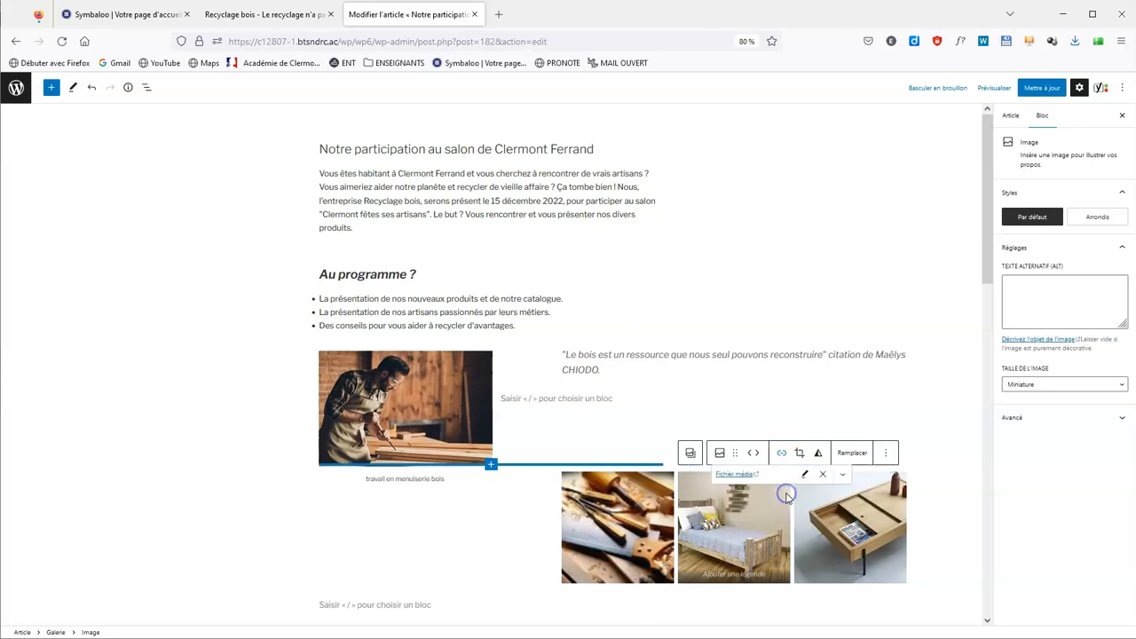
left_click(627, 532)
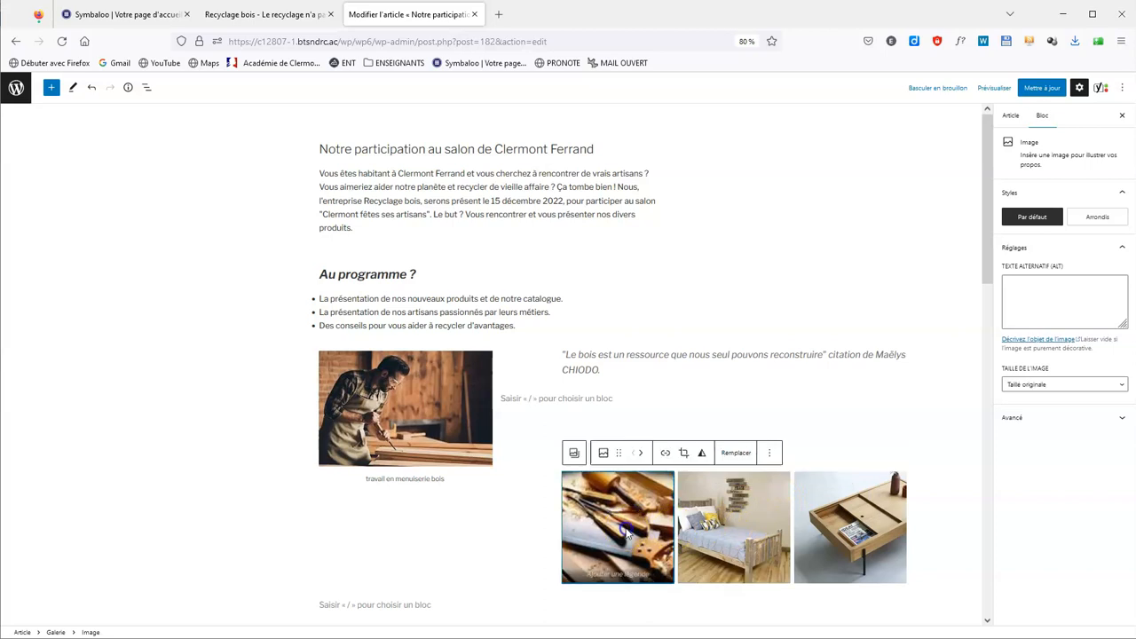
left_click(667, 454)
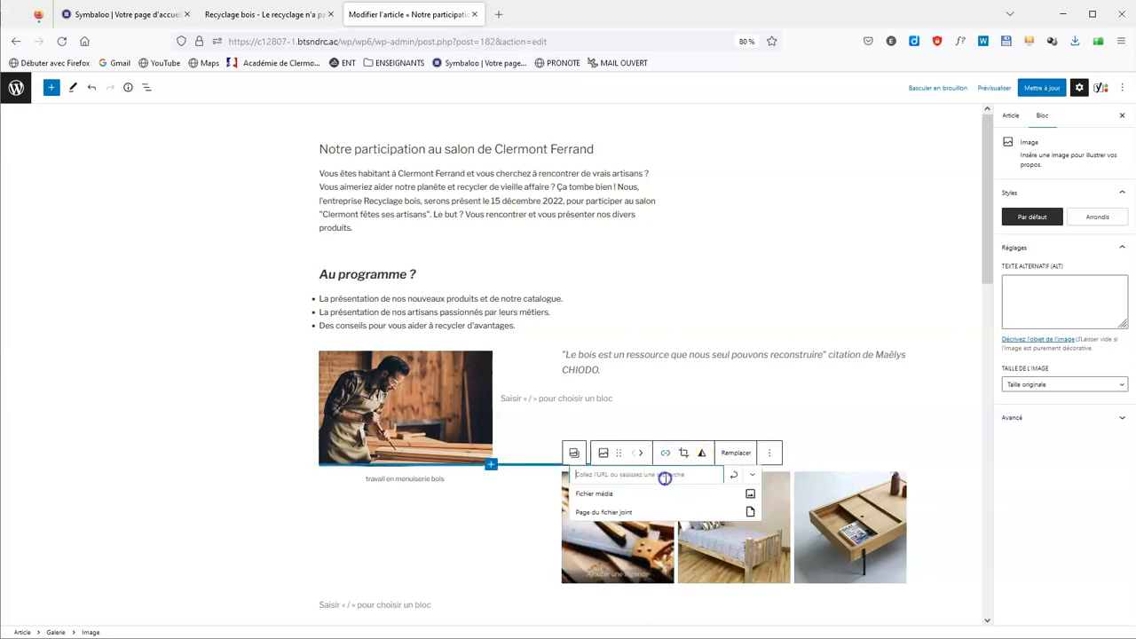
left_click(595, 476)
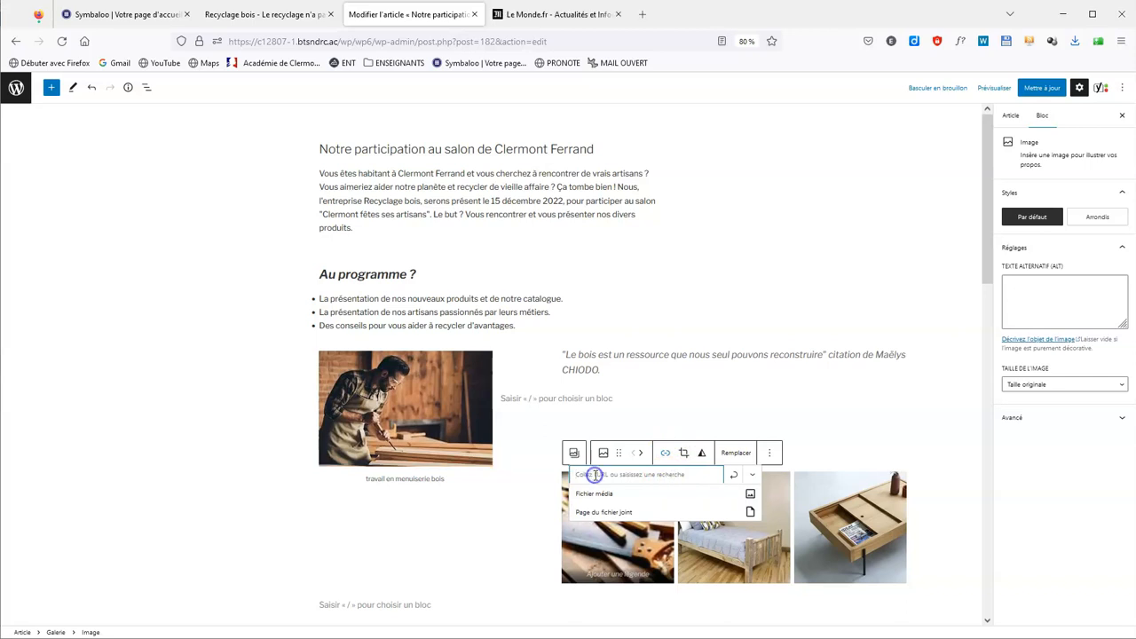
type("https://www.lemonde.fr/")
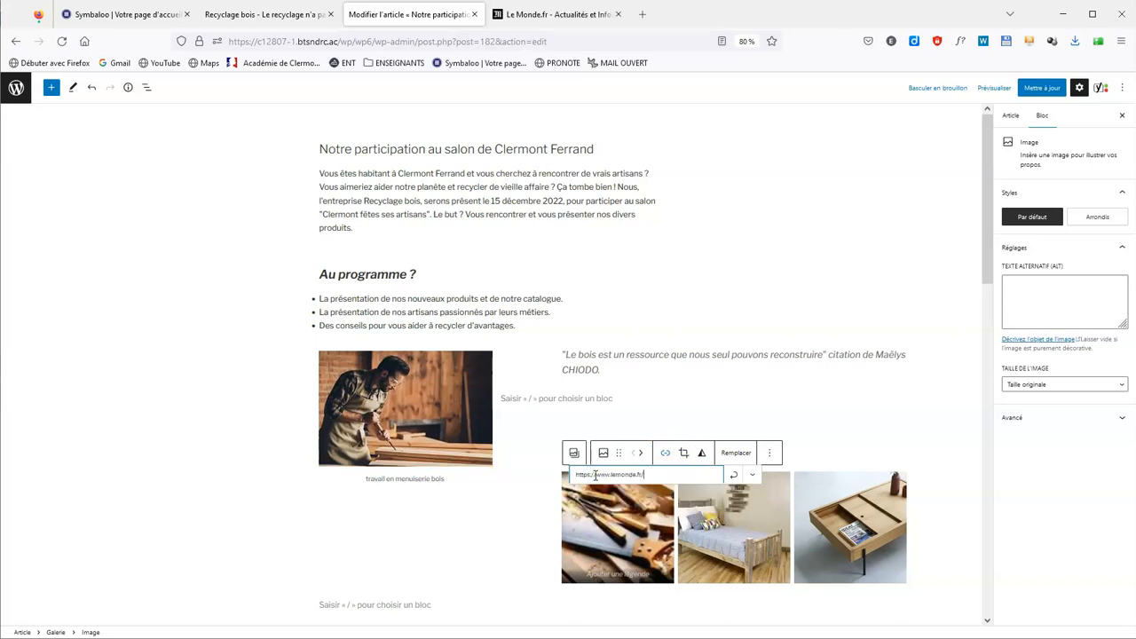
left_click(732, 476)
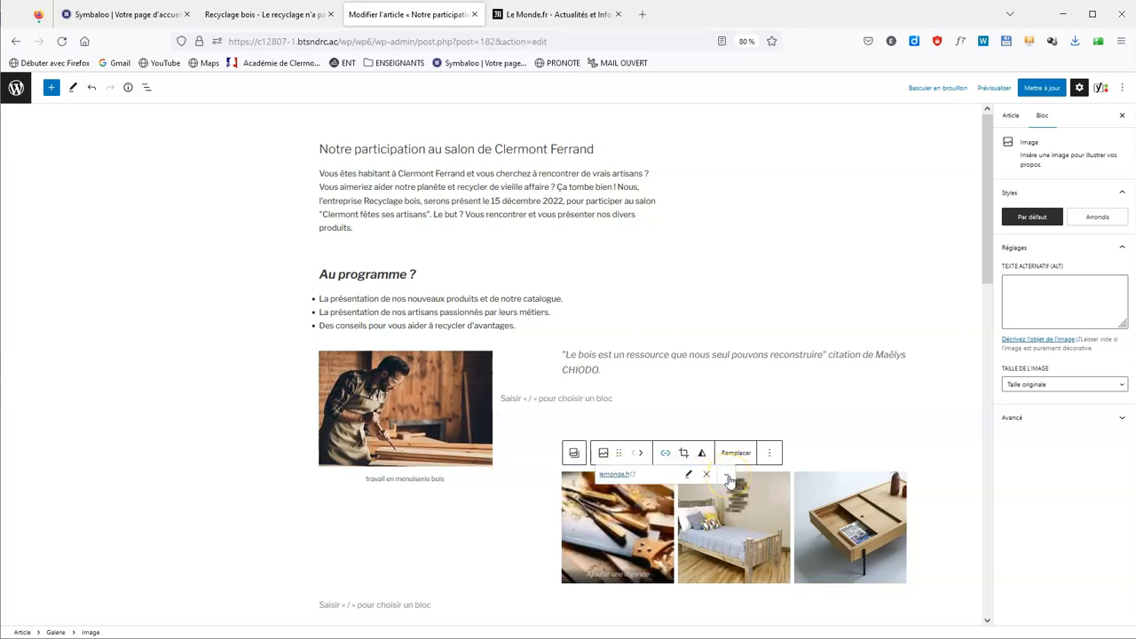
Step: Update the article to save the links on the gallery images
left_click(640, 540)
left_click(859, 407)
left_click(870, 518)
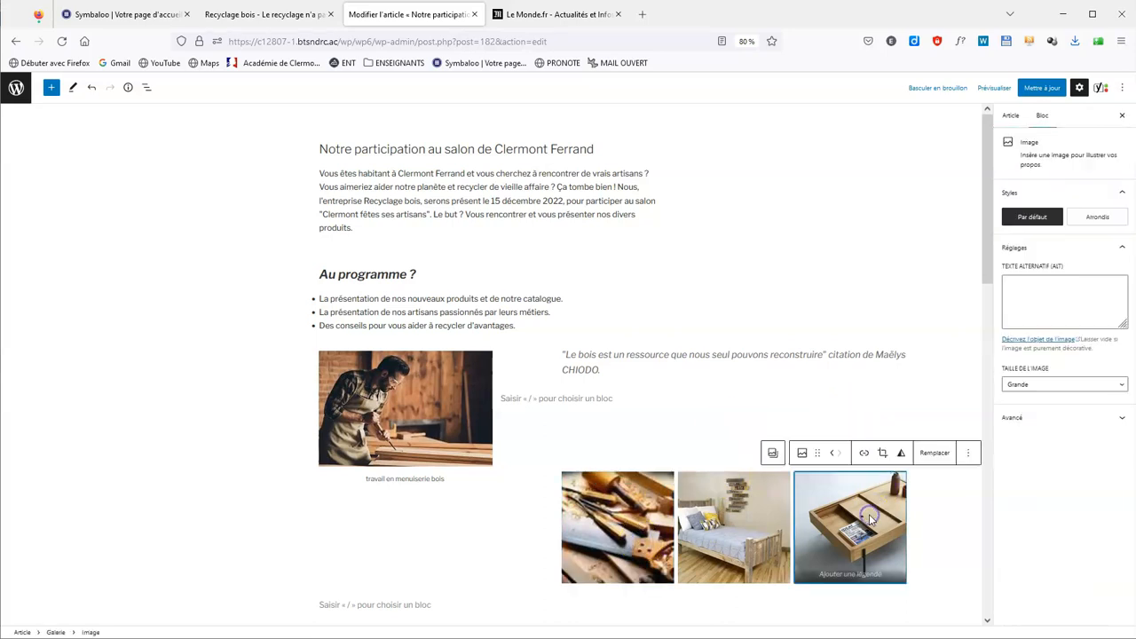
left_click(407, 403)
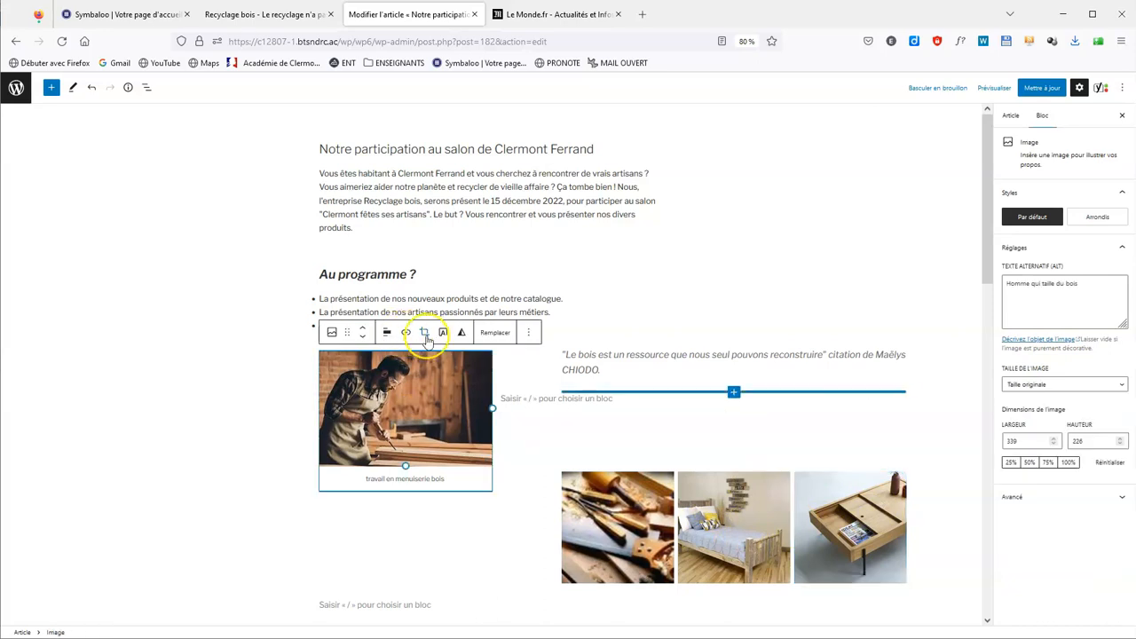
left_click(1047, 89)
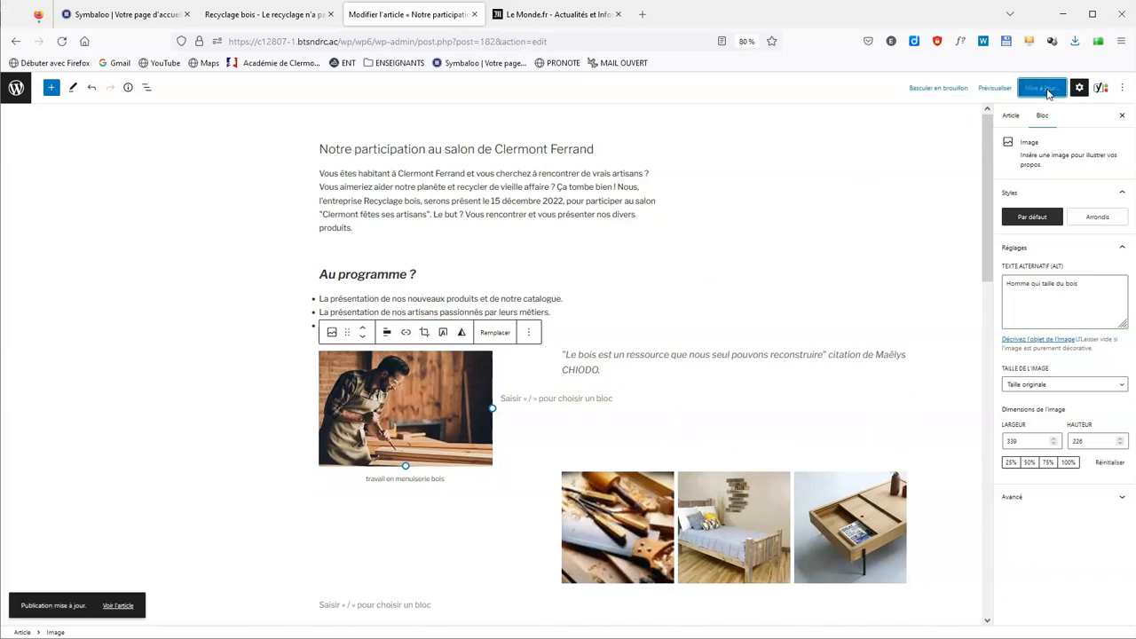
Step: Compare the embedded map's HTML code in the article with the map under "Où nous retrouver ?" on the public home page
scroll(796, 301, "down", 6)
scroll(794, 319, "down", 2)
scroll(793, 317, "up", 3)
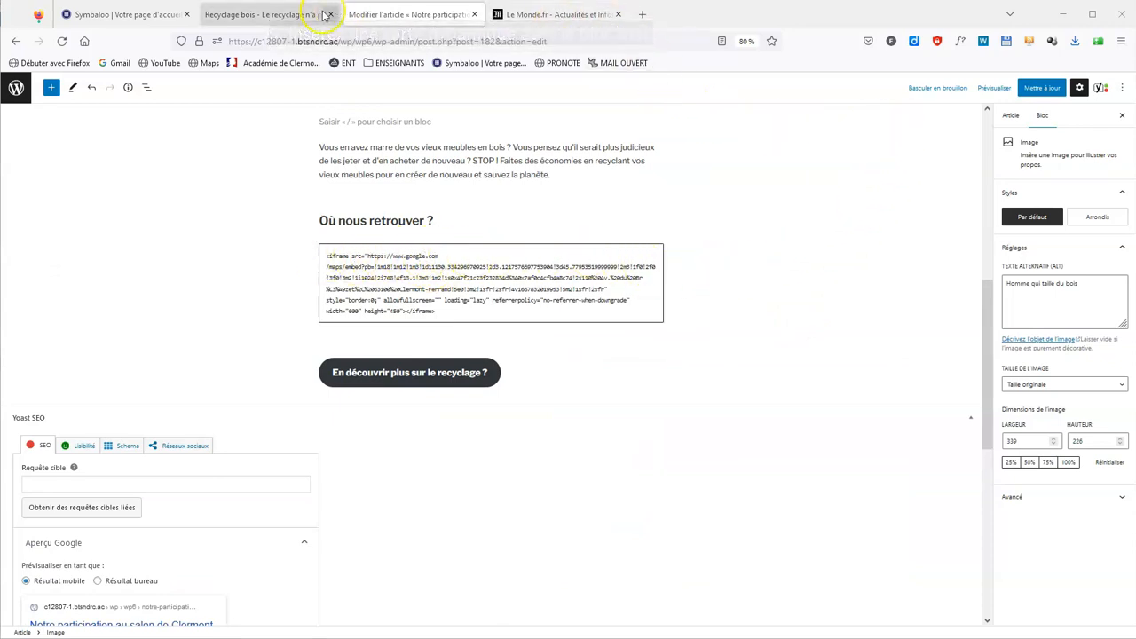
left_click(267, 15)
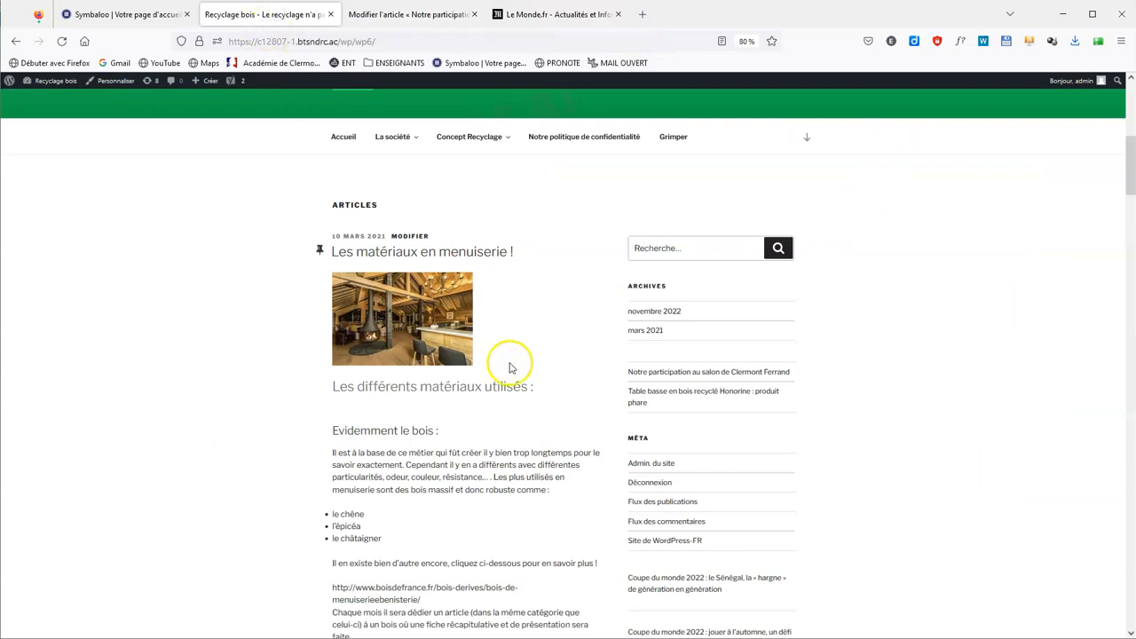
scroll(565, 457, "down", 13)
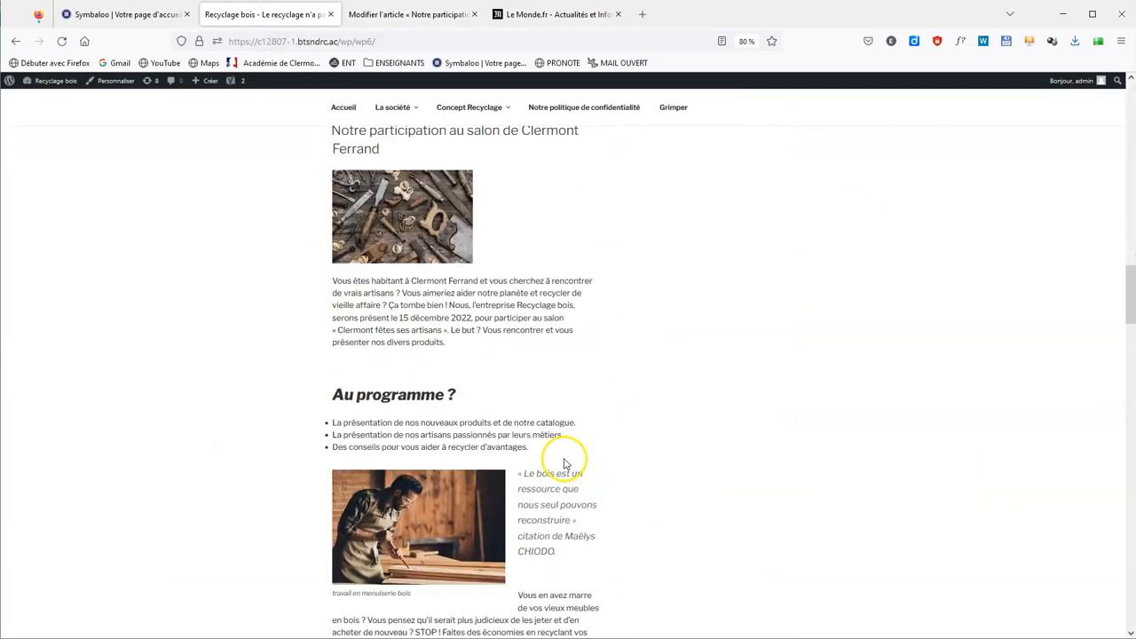
scroll(451, 406, "up", 2)
scroll(465, 414, "down", 7)
left_click_drag(454, 487, 424, 457)
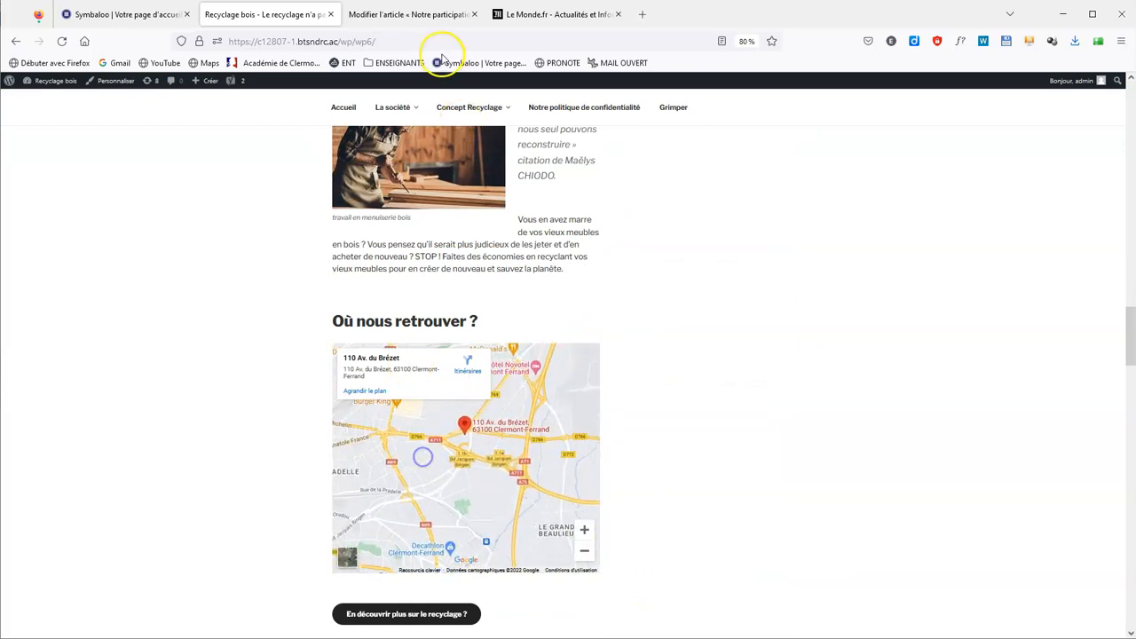
Step: Return to the article editor, add an empty block below the "En découvrir plus sur le recyclage ?" button and open the full block library
left_click(410, 14)
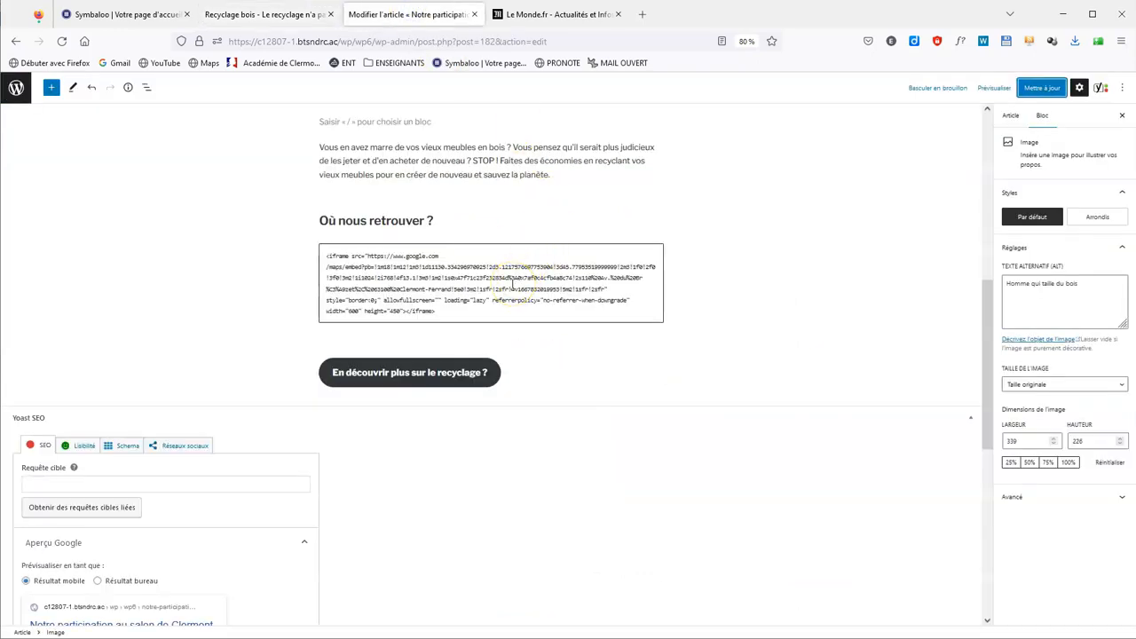
left_click(543, 374)
left_click(575, 398)
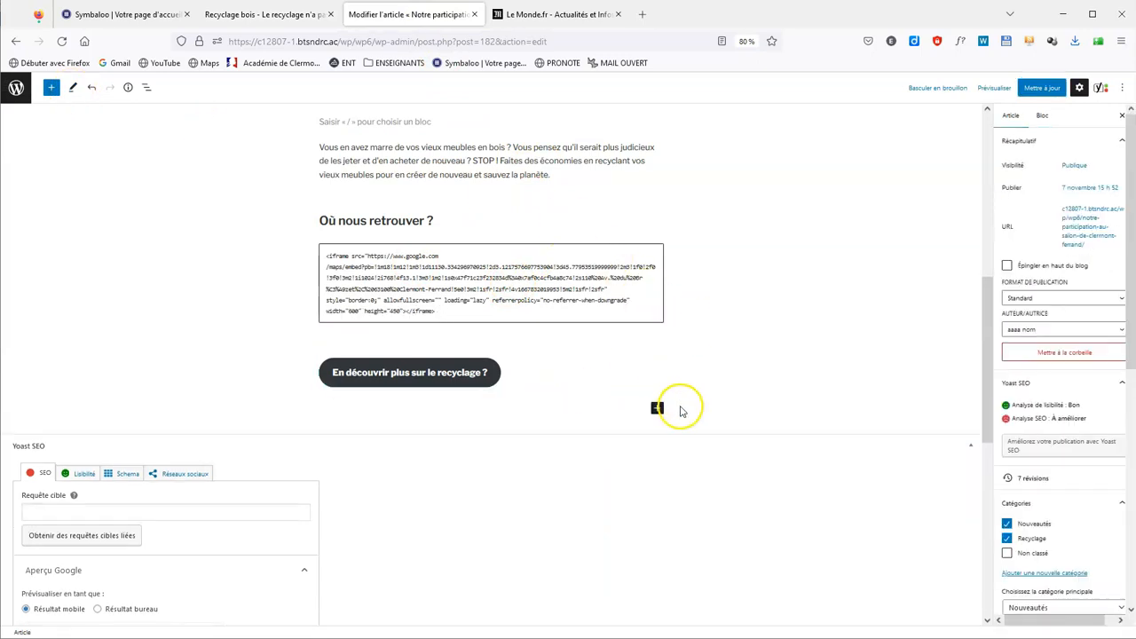
left_click(658, 410)
left_click(658, 411)
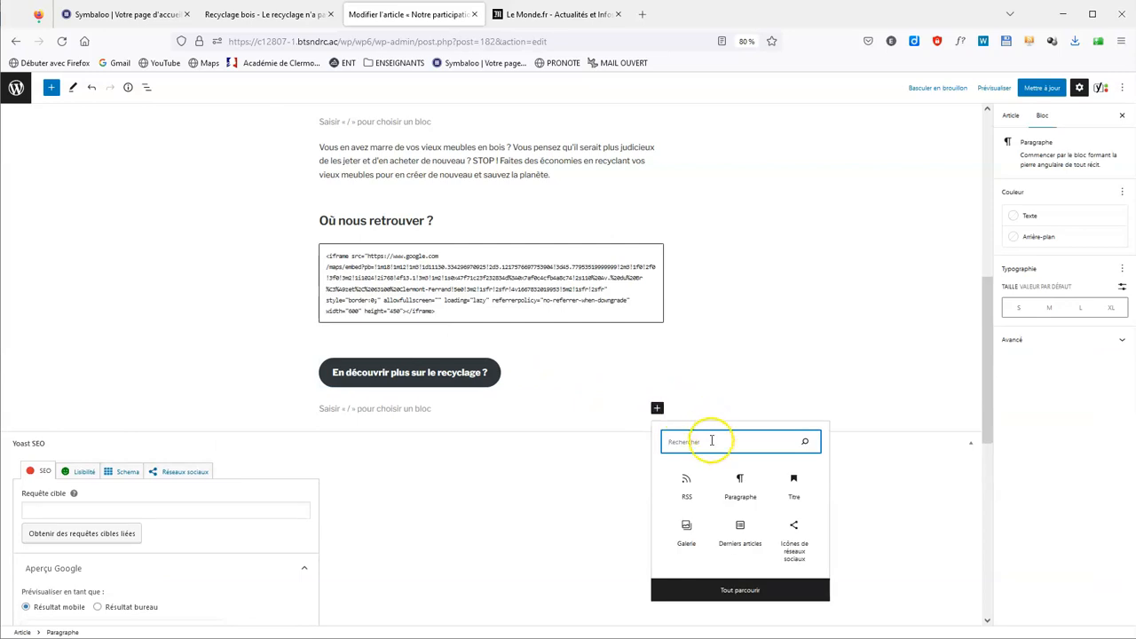
left_click(740, 592)
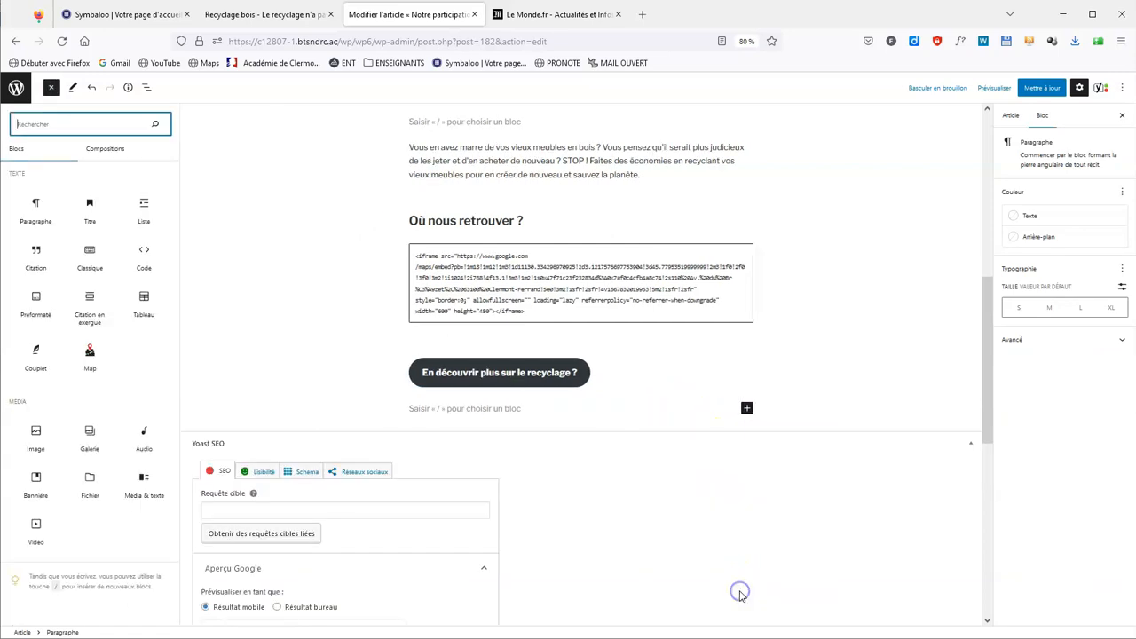
Step: Search the block library for "Map" and insert the Map block by WebFactory Ltd
left_click_drag(173, 199, 170, 213)
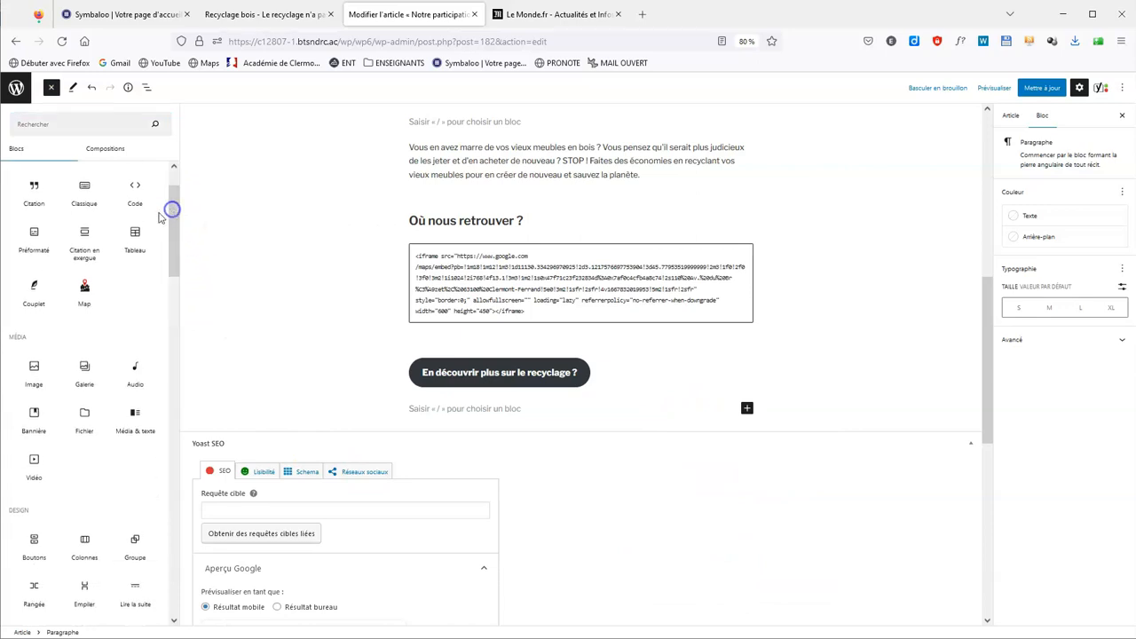
left_click(43, 126)
type("Map")
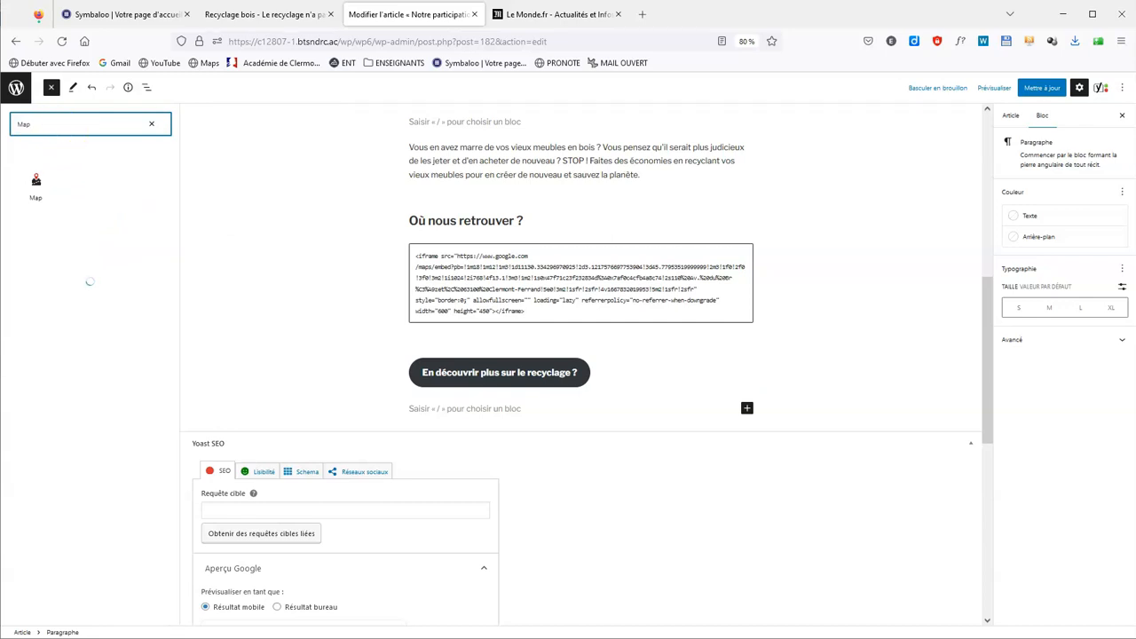
mouse_move(32, 201)
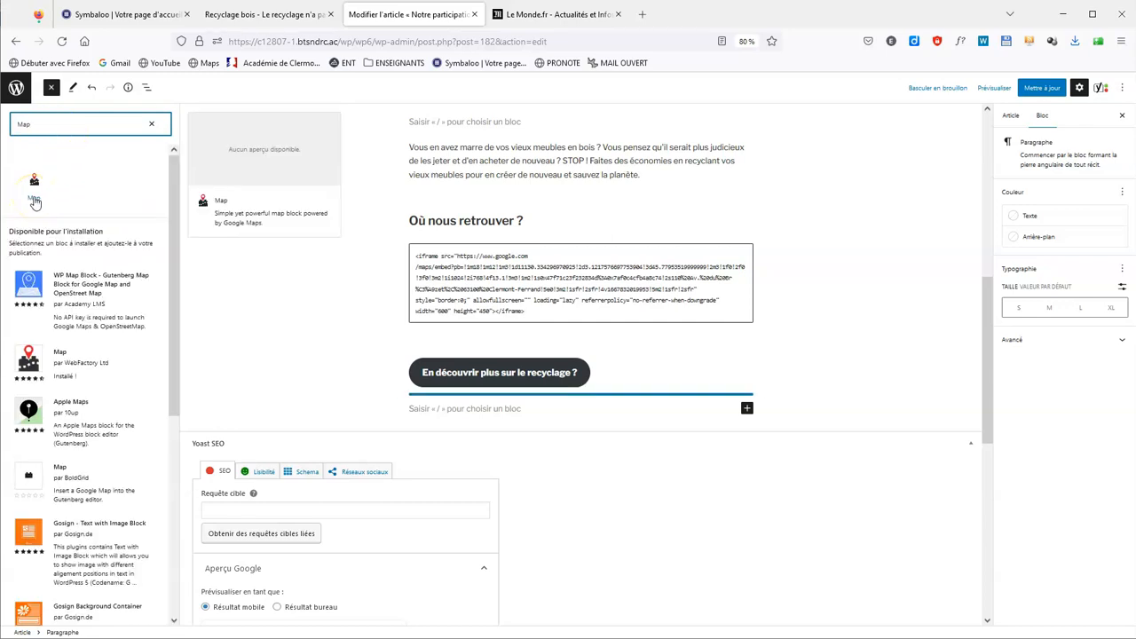
left_click(42, 359)
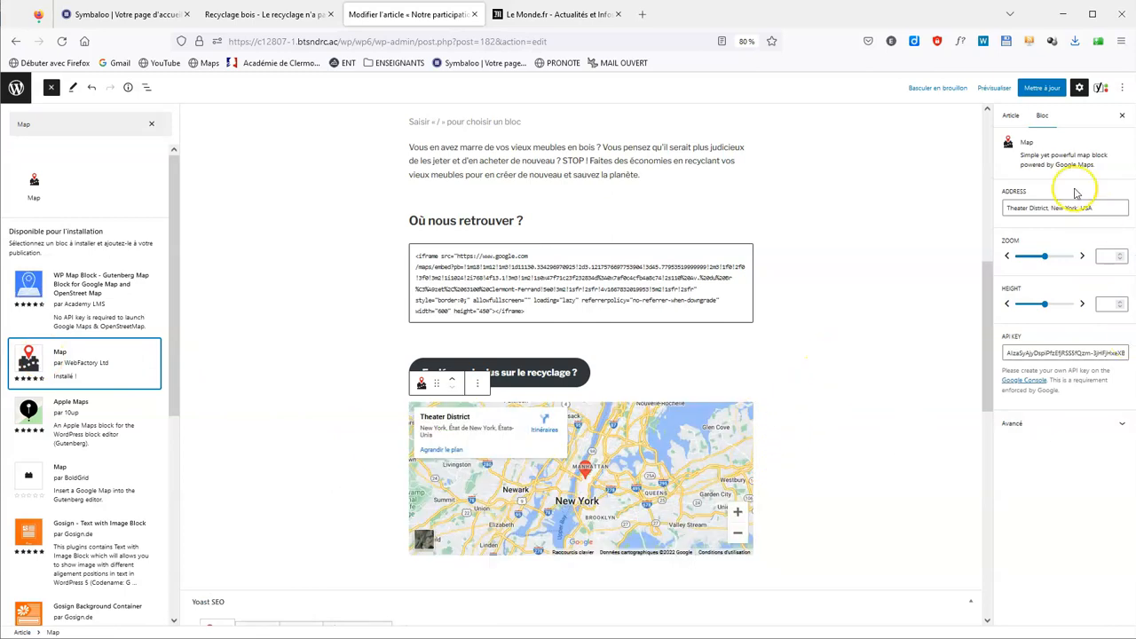
Step: Set the Map block's address to "B'up clermont" and update the article
left_click(698, 306)
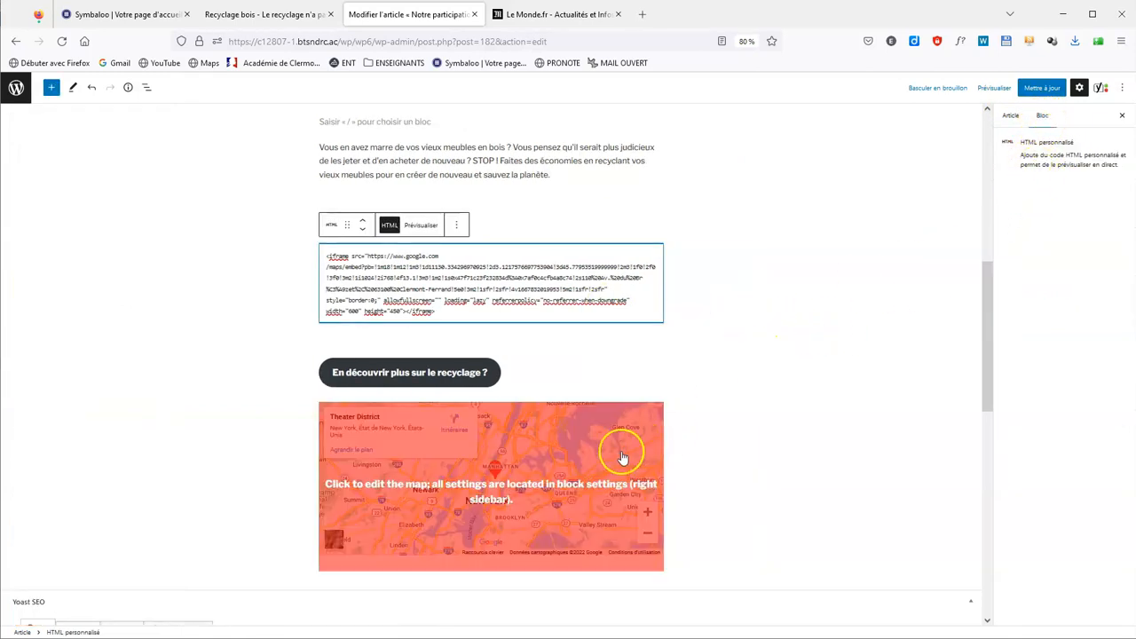
left_click(597, 457)
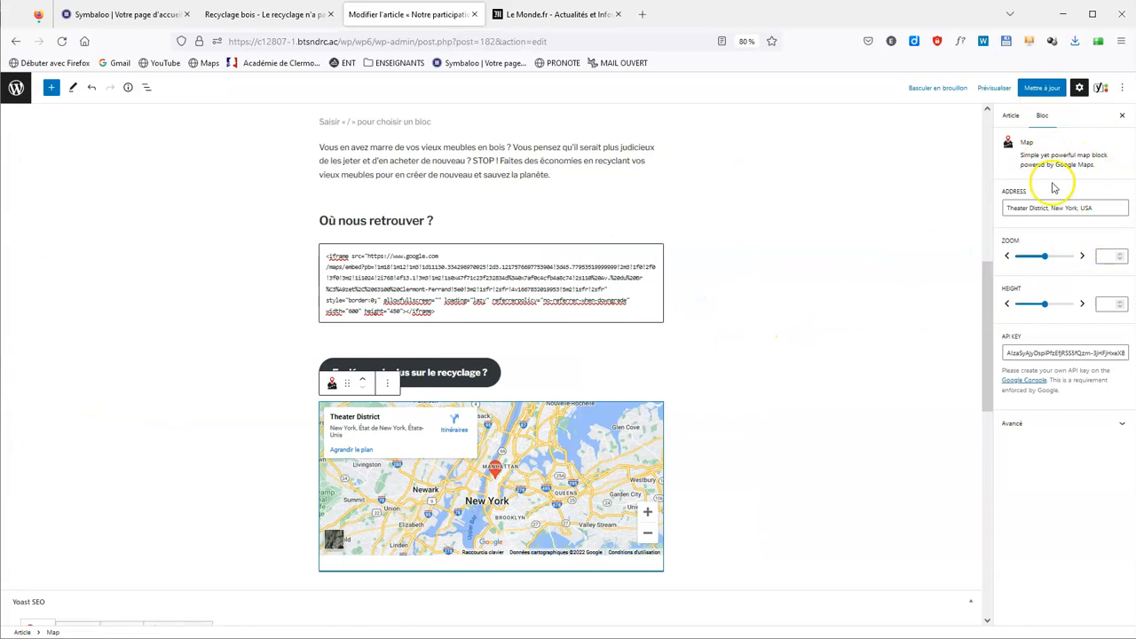
left_click(1091, 208)
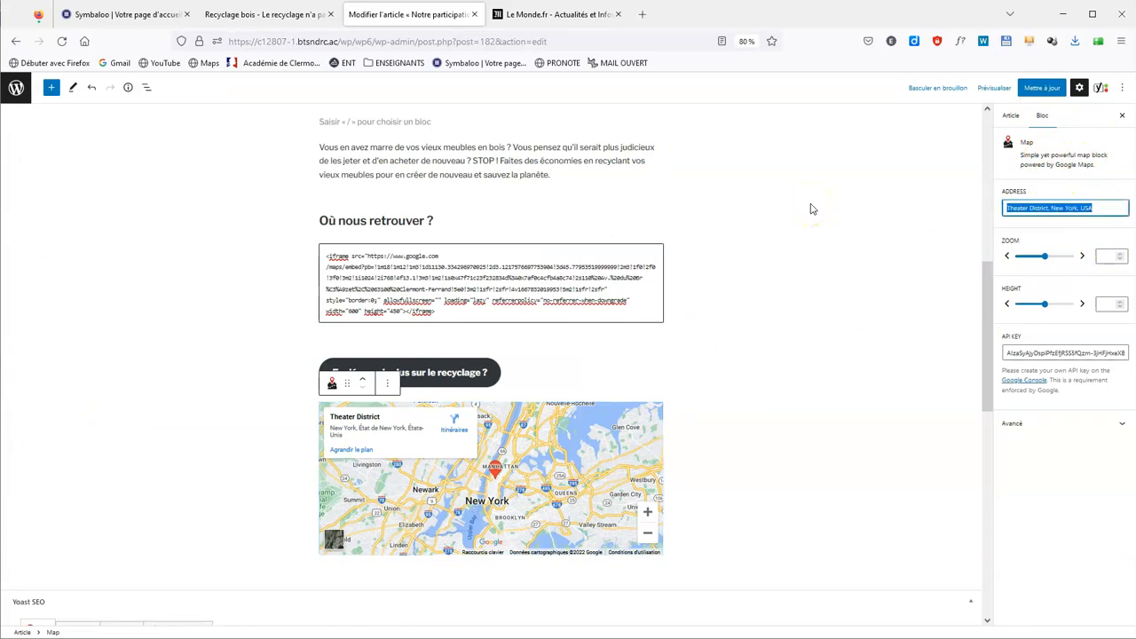
type("B'up ")
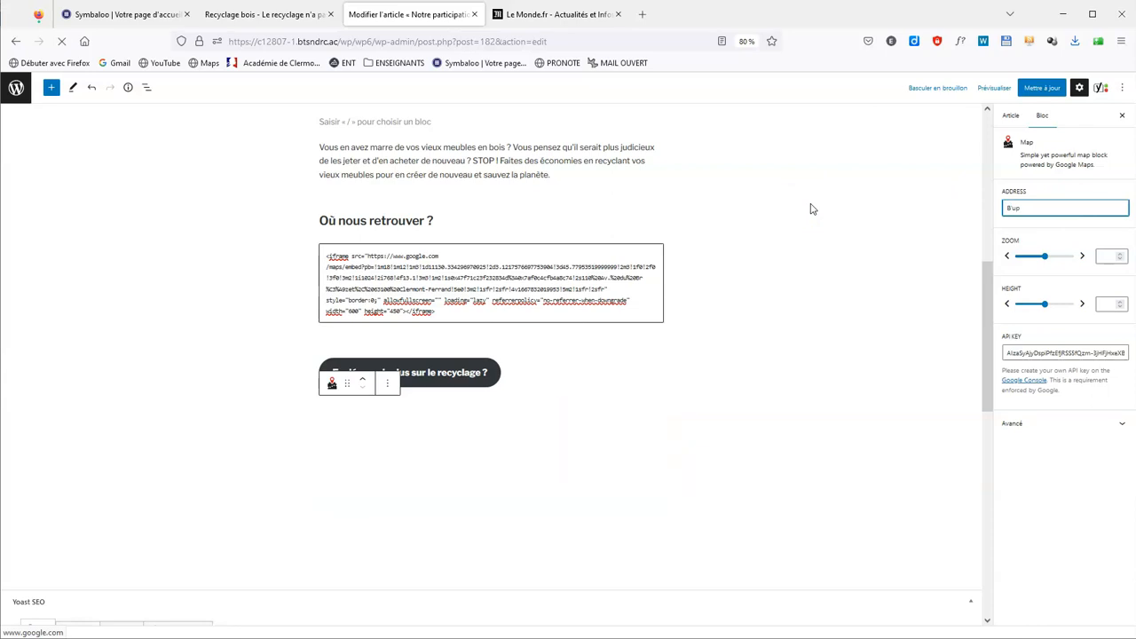
type("clermont")
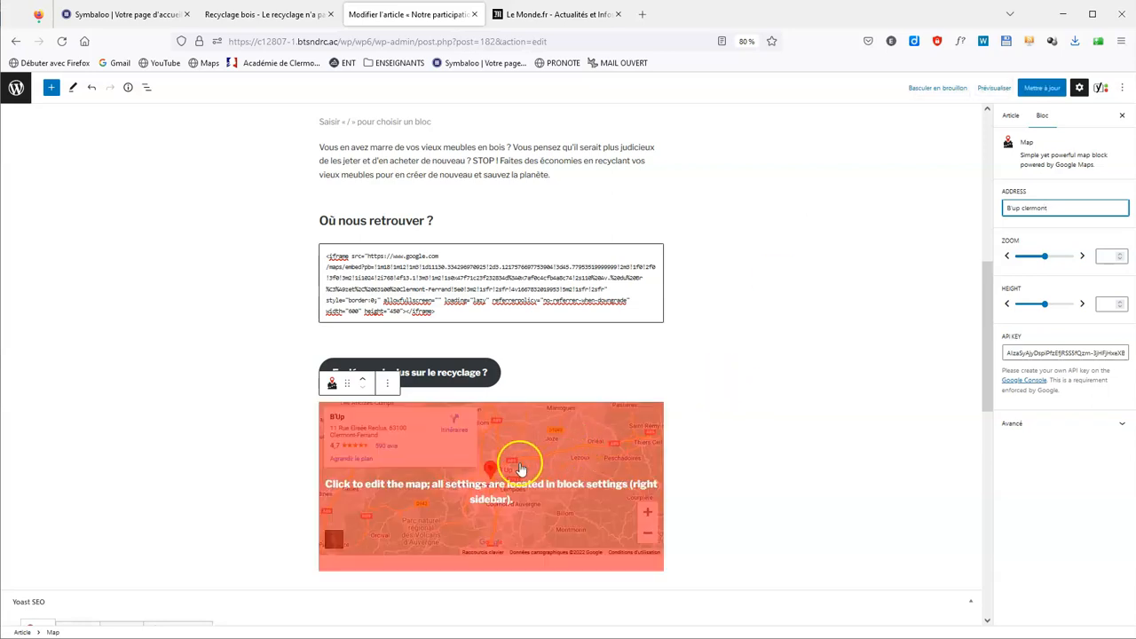
left_click(1041, 88)
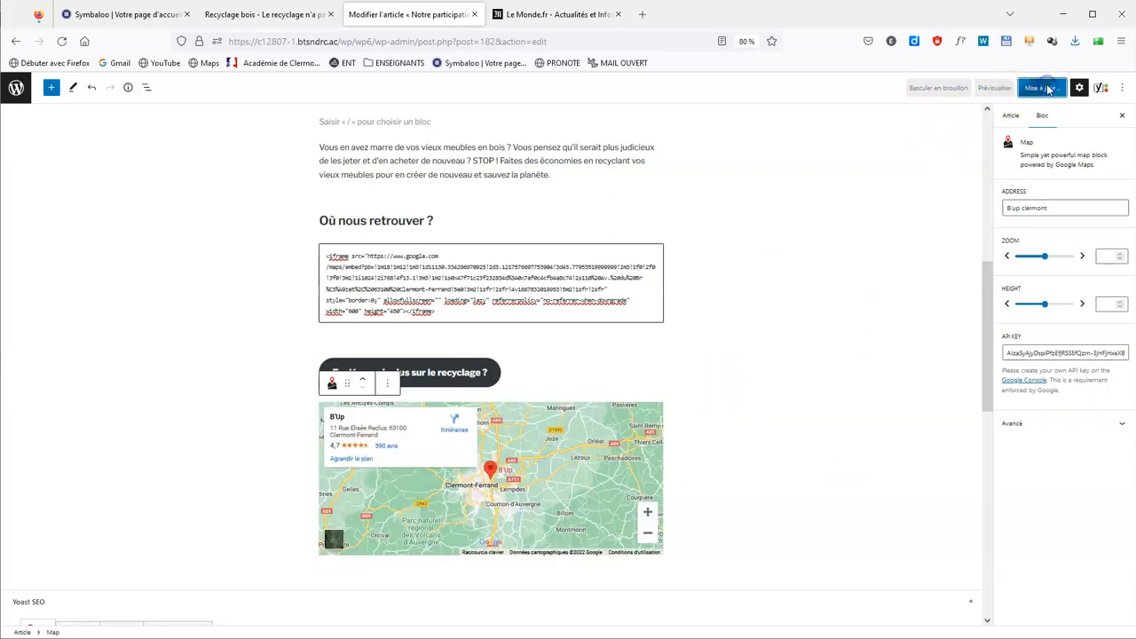
Step: Replace the map's location with a street address in Issoire and set its zoom to 17
left_click(1077, 213)
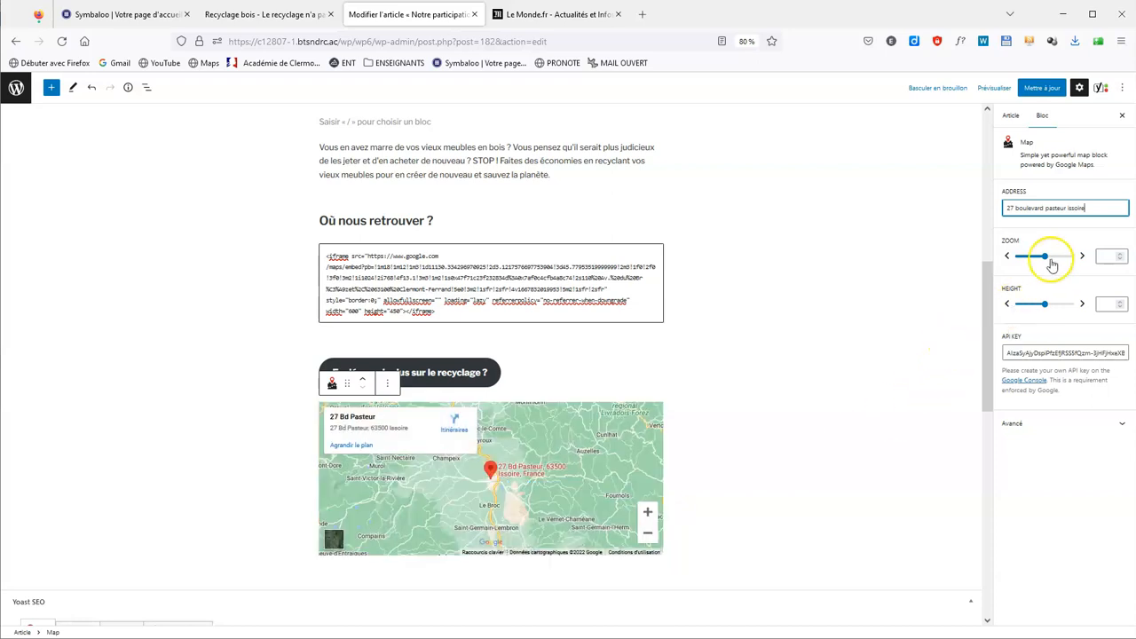
left_click_drag(1050, 258, 1055, 257)
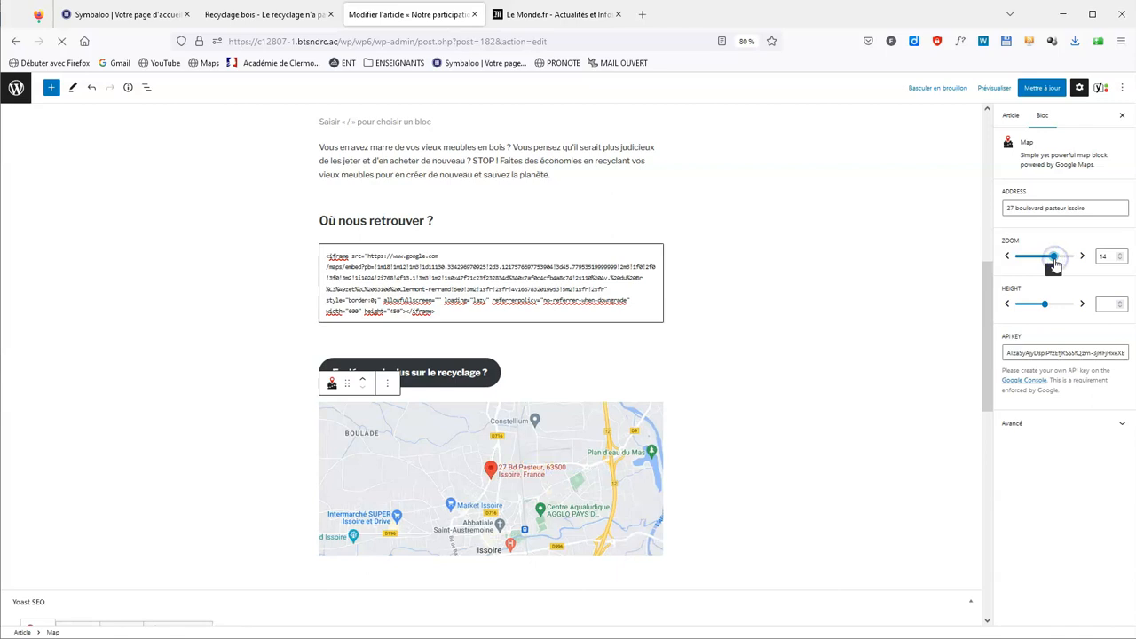
left_click_drag(1058, 261, 1060, 264)
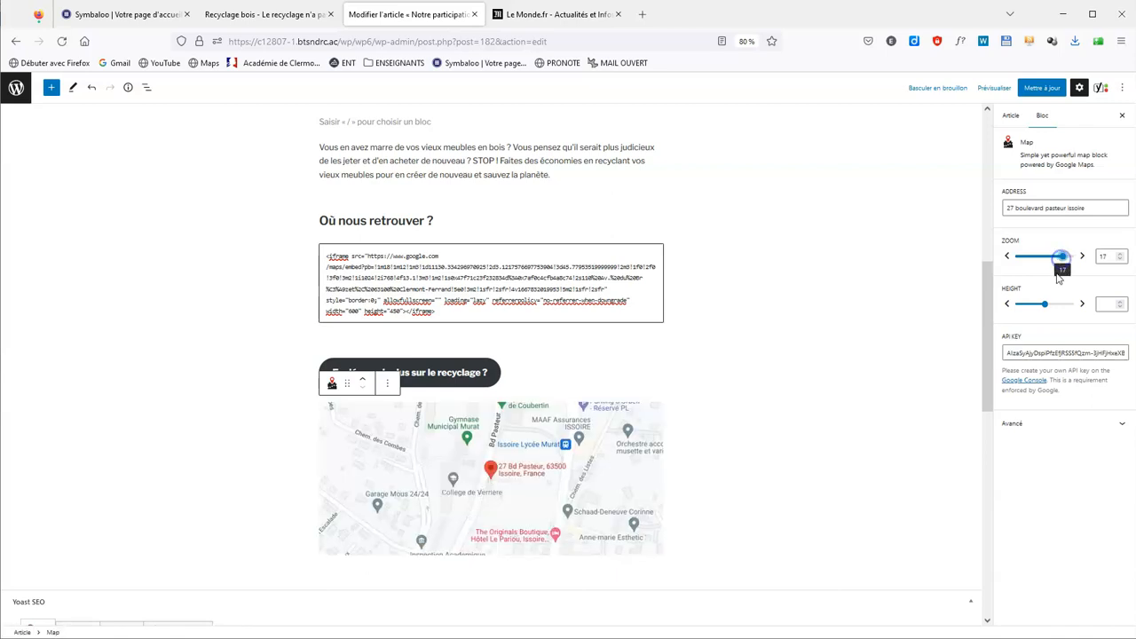
Step: Set the map's height to 470 and update the article
left_click_drag(1045, 303, 1050, 305)
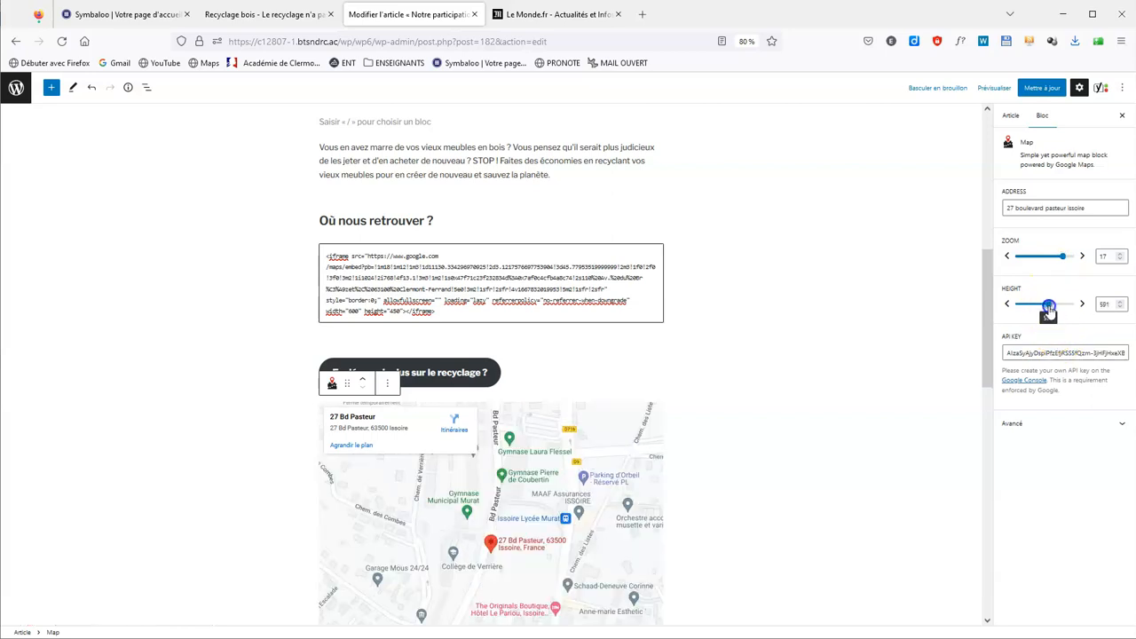
left_click_drag(984, 284, 1042, 307)
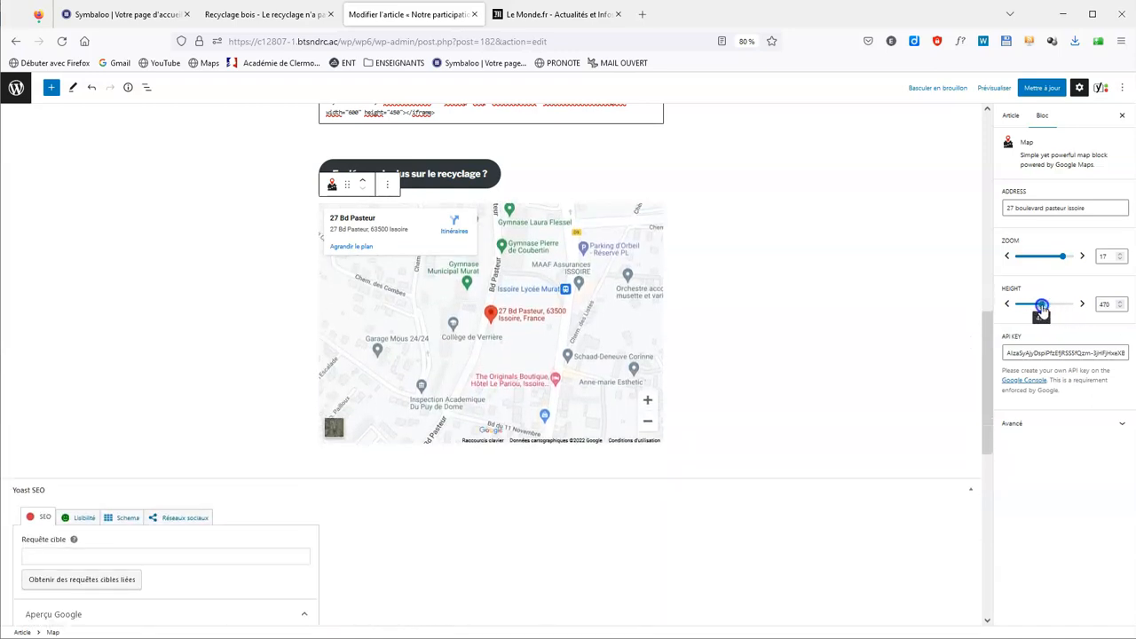
left_click(1043, 88)
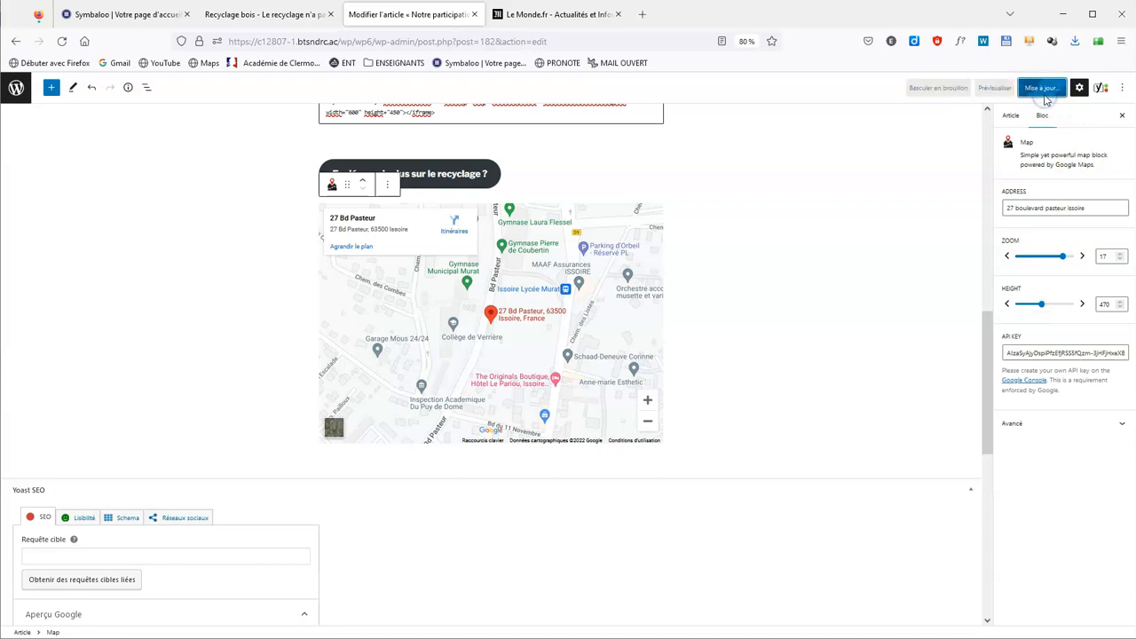